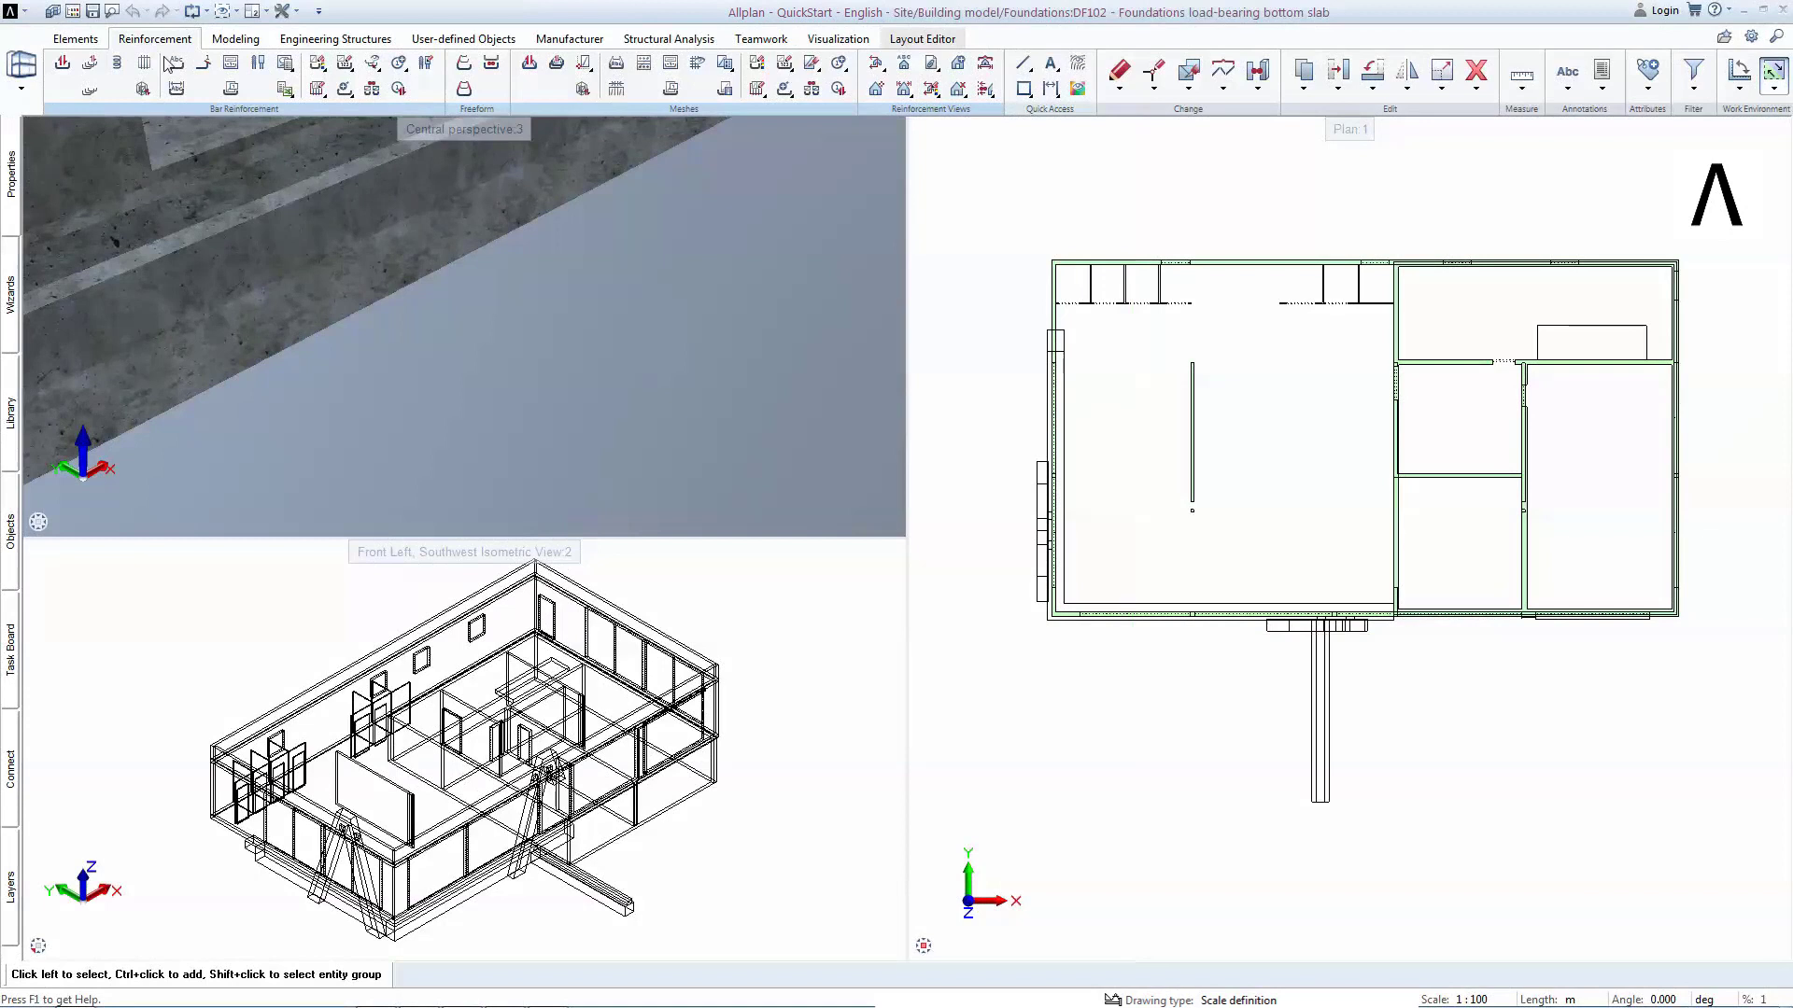
# Select the empty drawing file 104 under Foundations and open it as the current drawing.
pyautogui.click(72, 10)
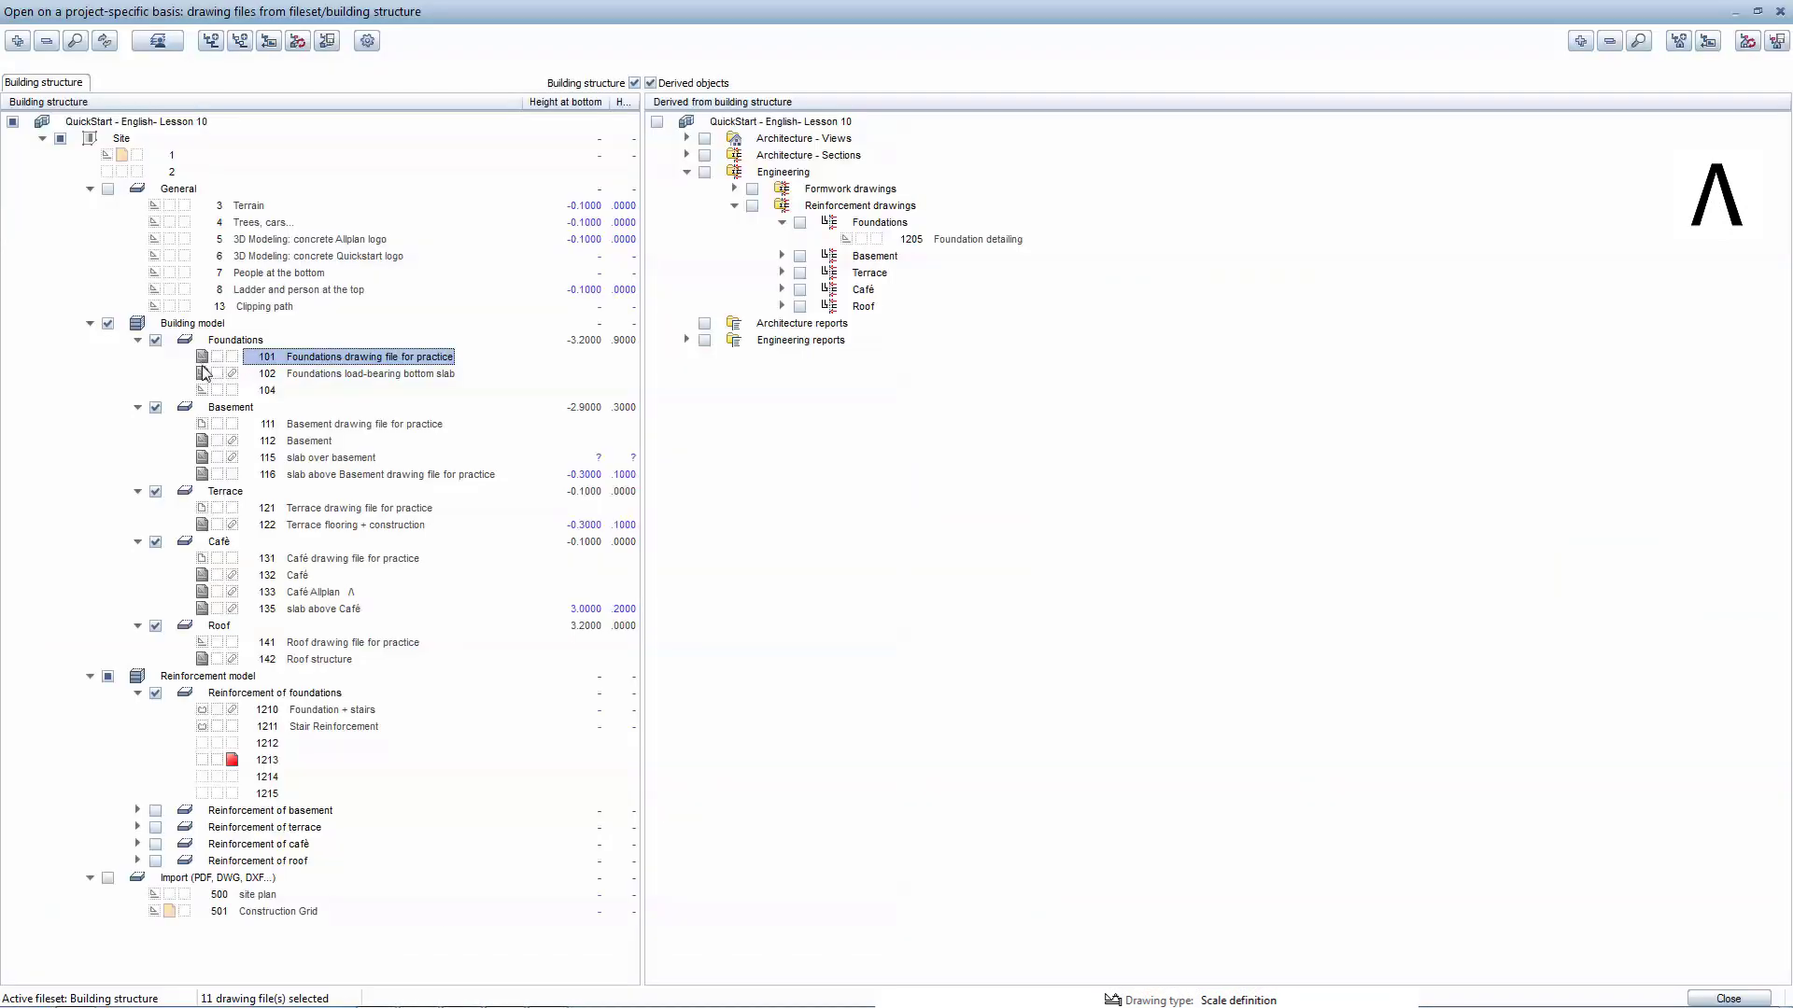
pyautogui.click(308, 758)
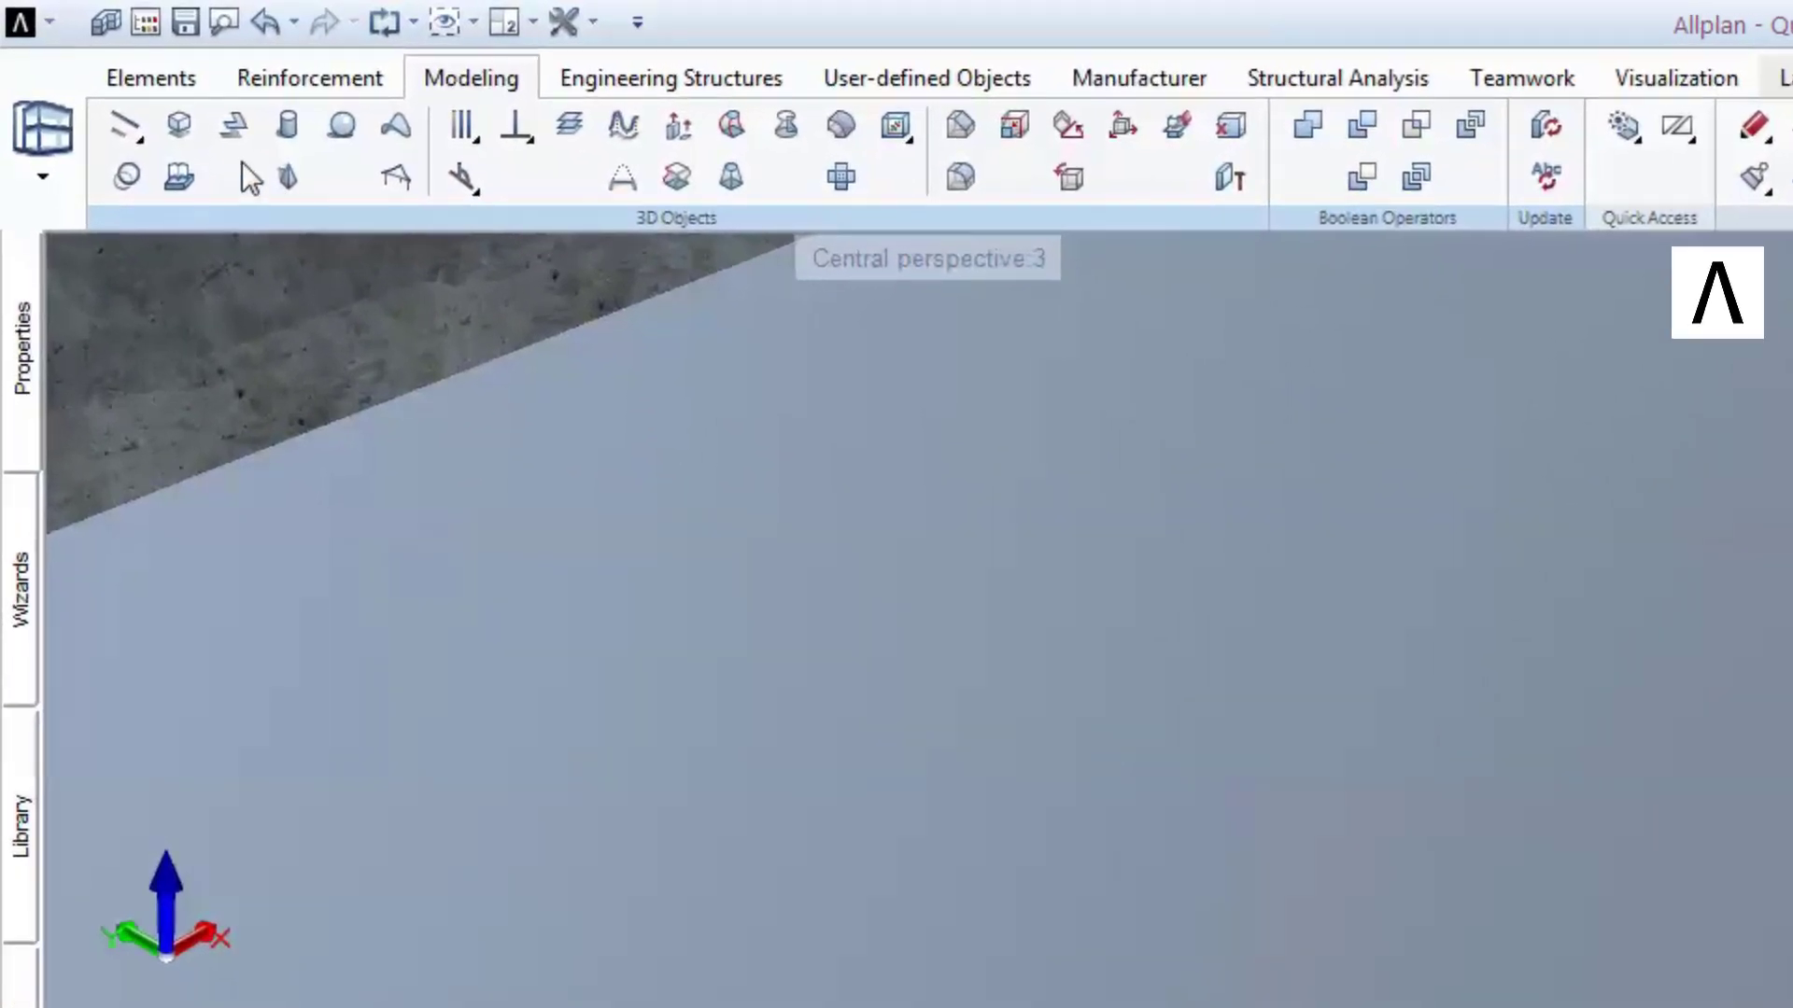
# Model a 0.15 x 0.15 box, 0.015 high, as the base plate.
pyautogui.click(182, 125)
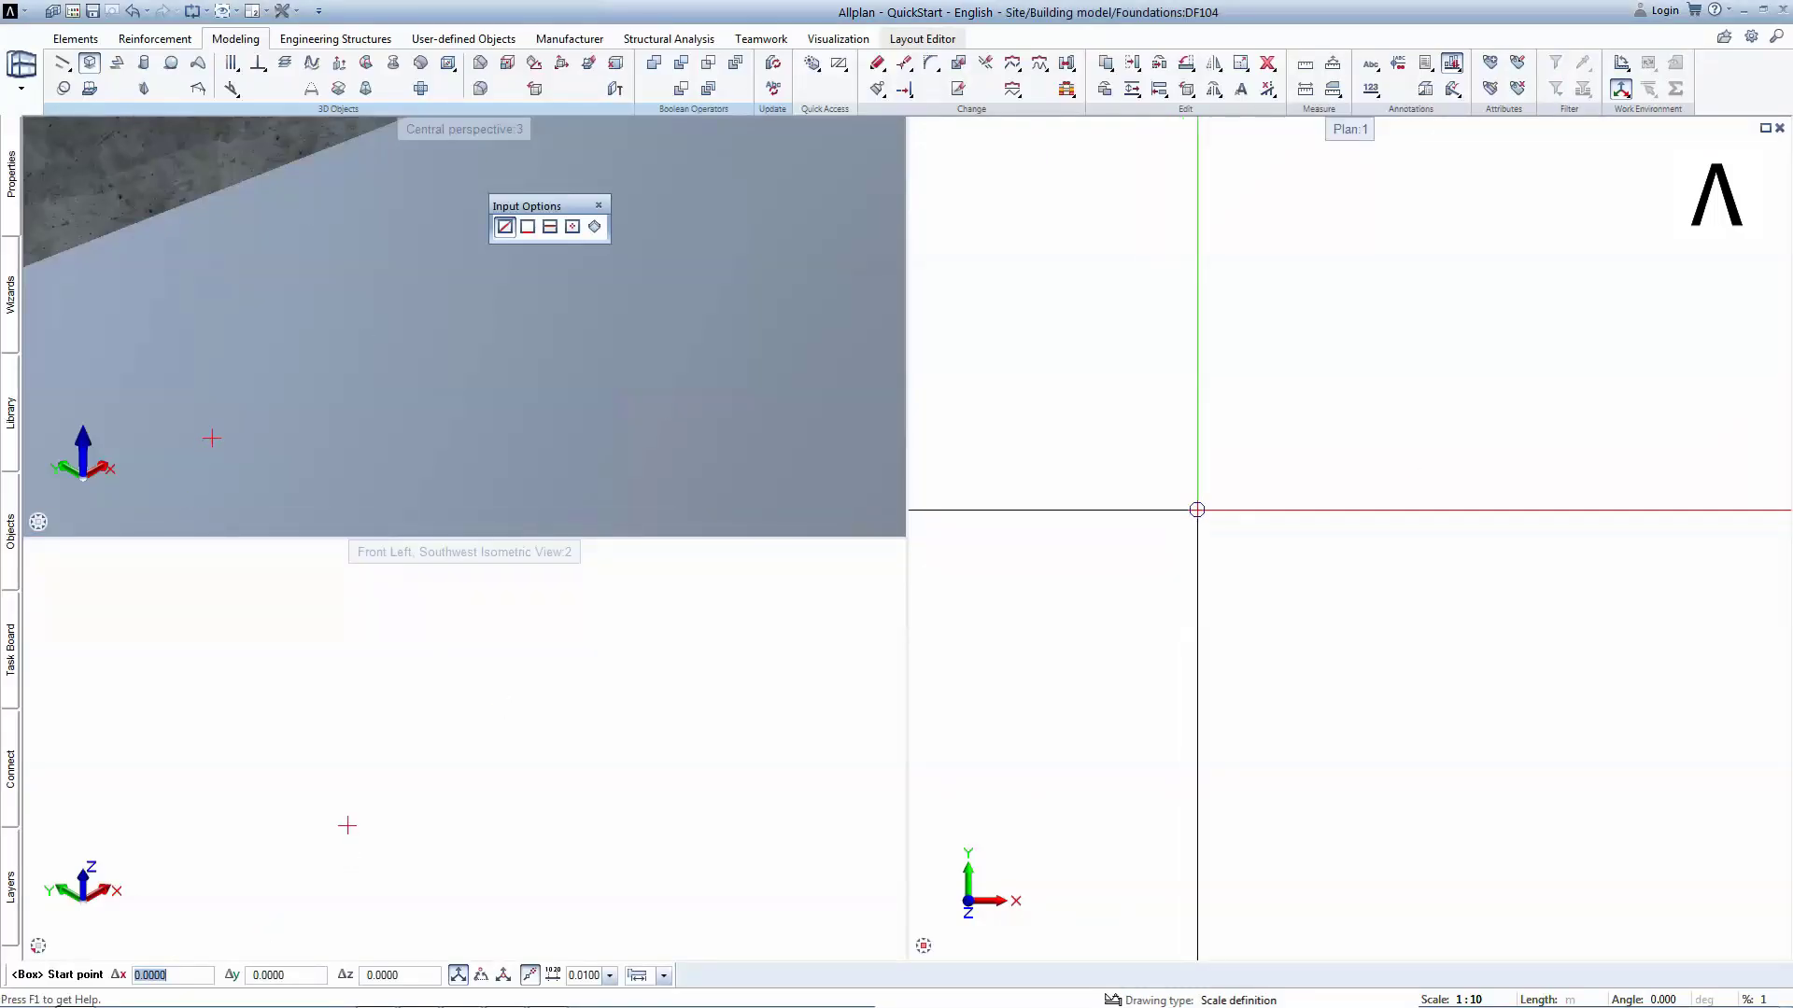
pyautogui.press('Escape')
pyautogui.click(1241, 485)
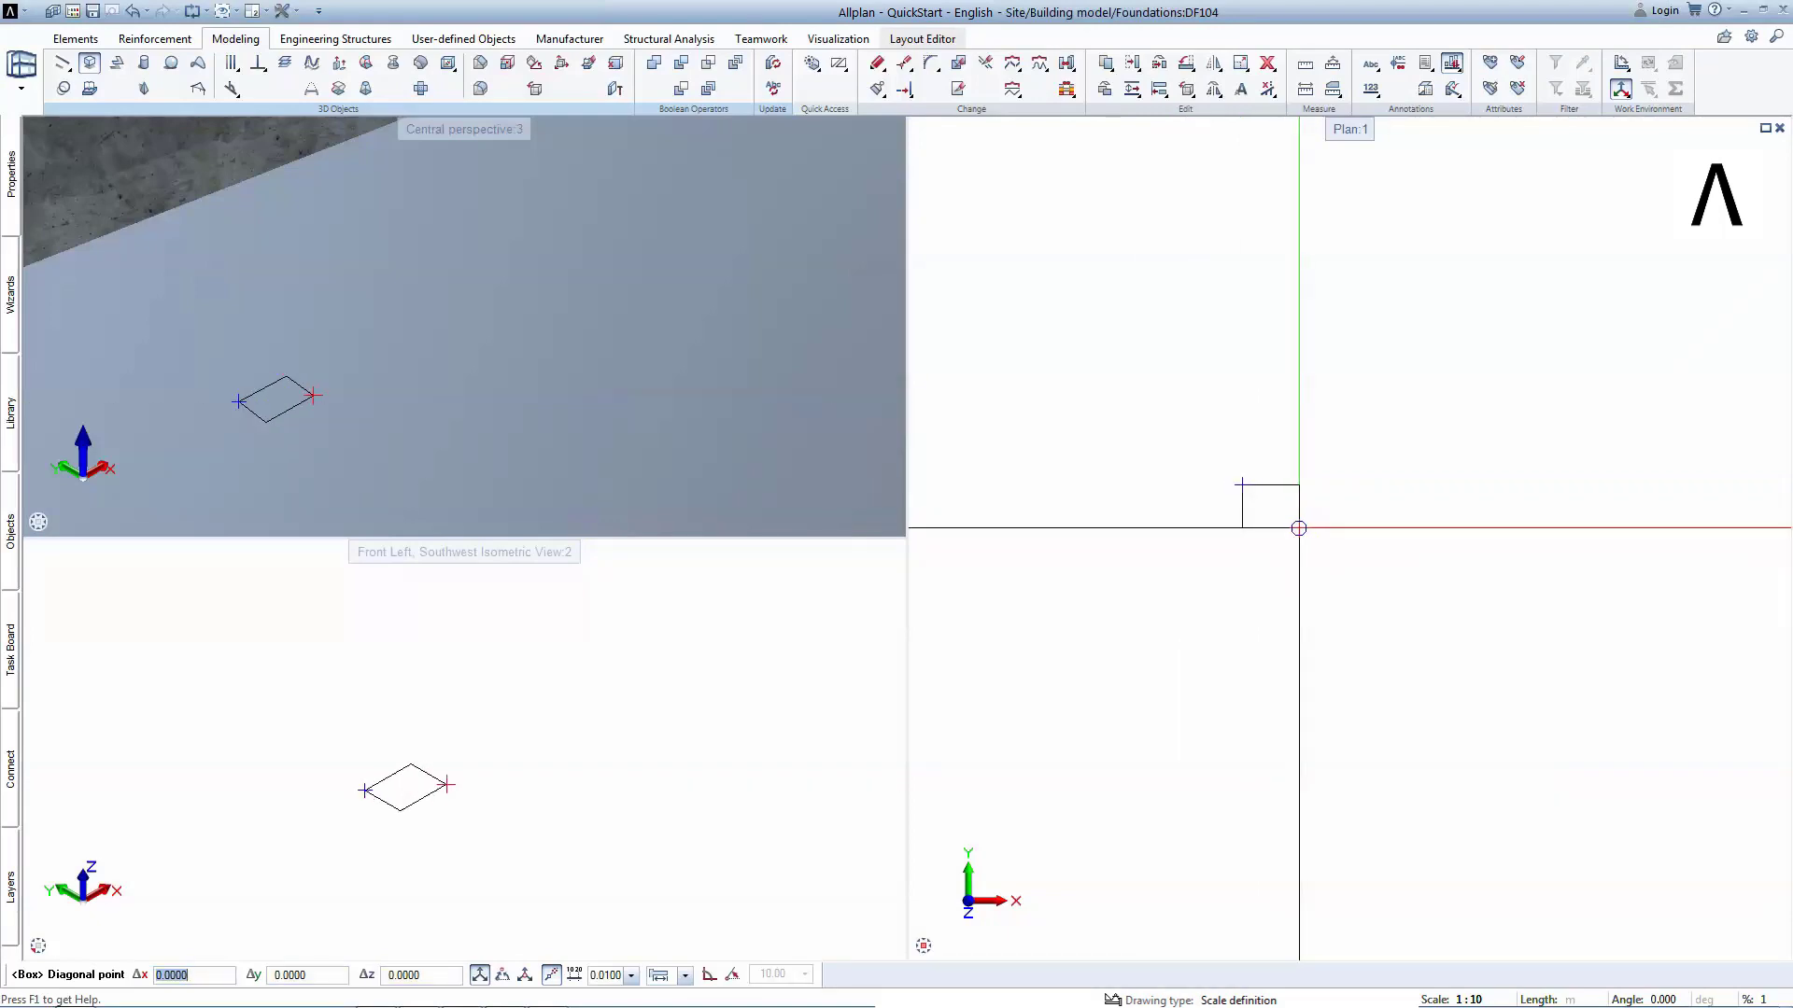
pyautogui.press('BackSpace')
pyautogui.write('.15')
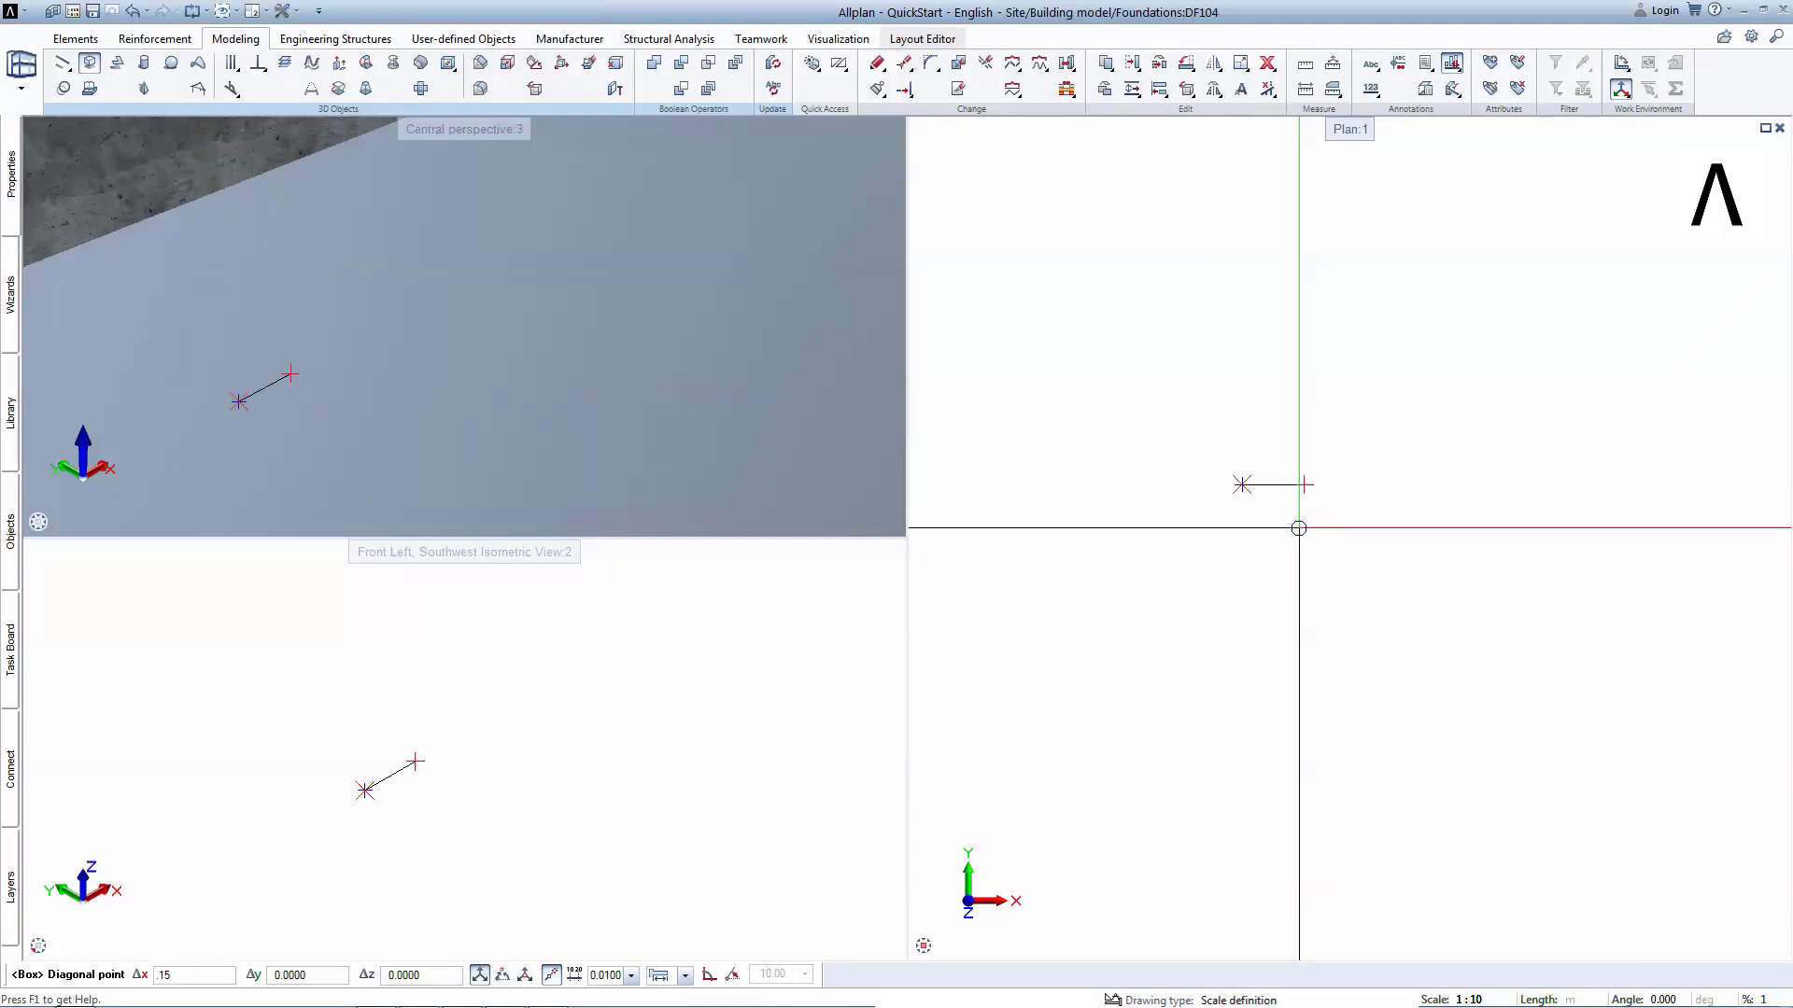
pyautogui.press('Tab')
pyautogui.press('BackSpace')
pyautogui.write('.15')
pyautogui.press('Return')
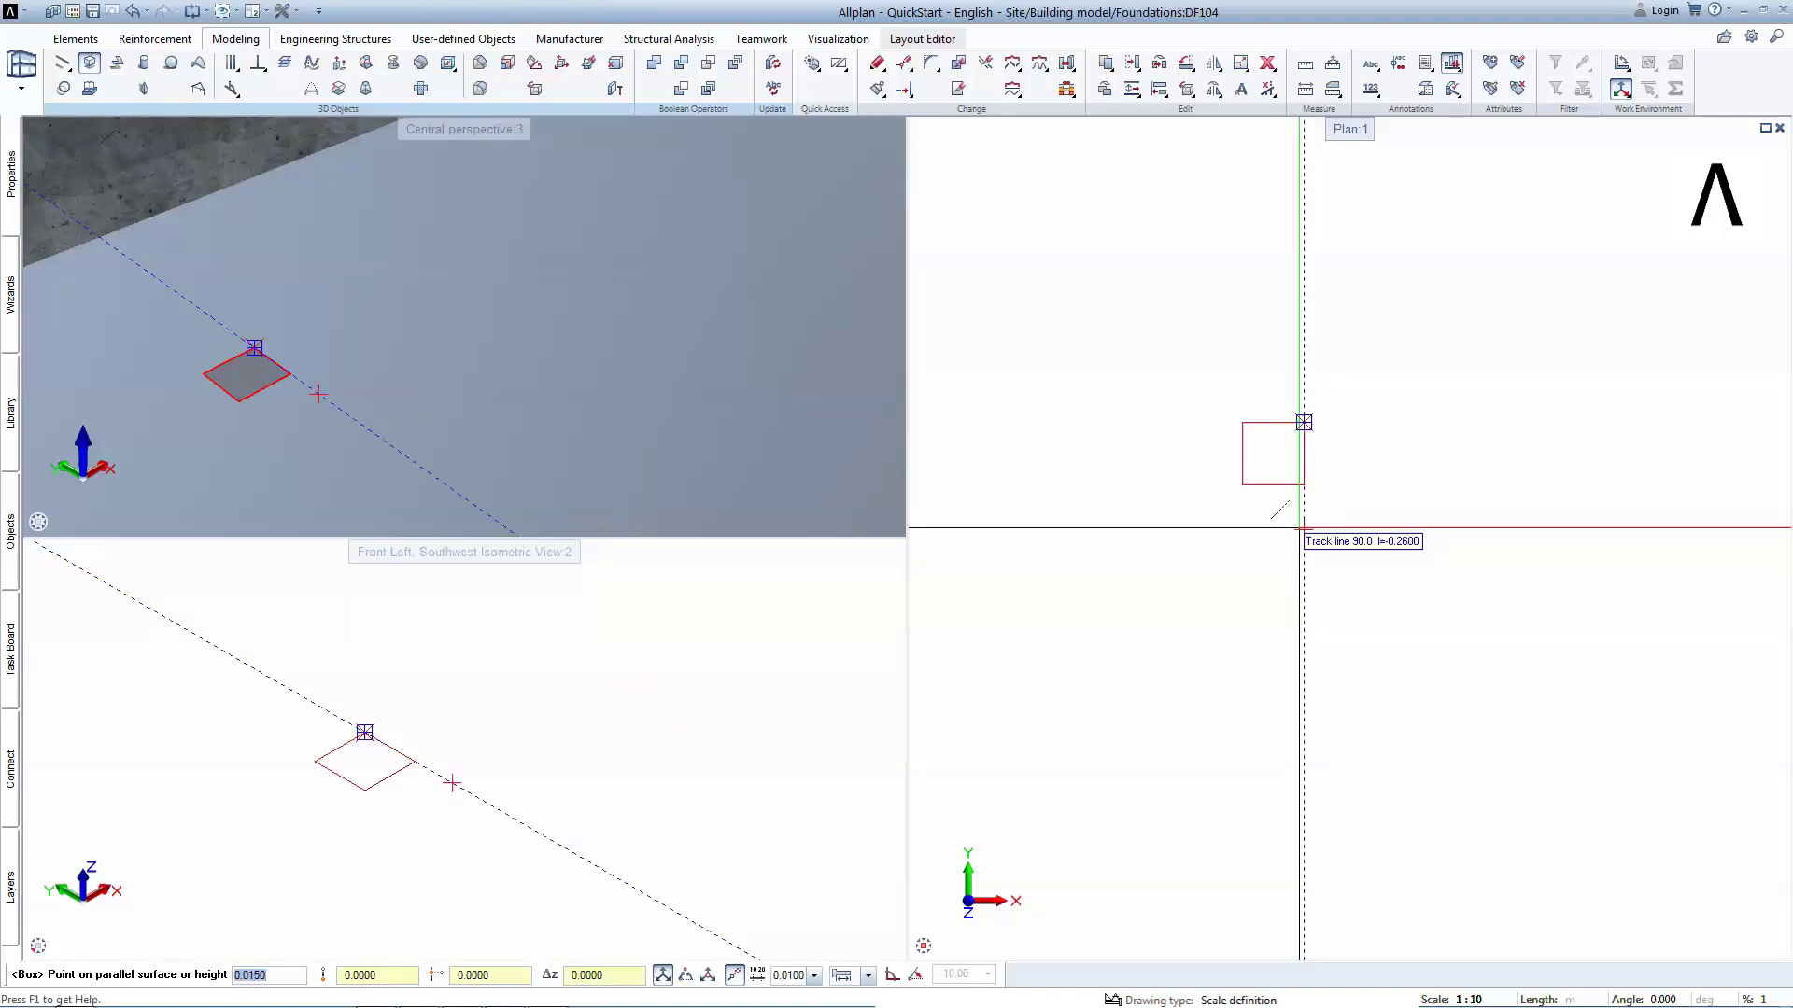
pyautogui.press('Return')
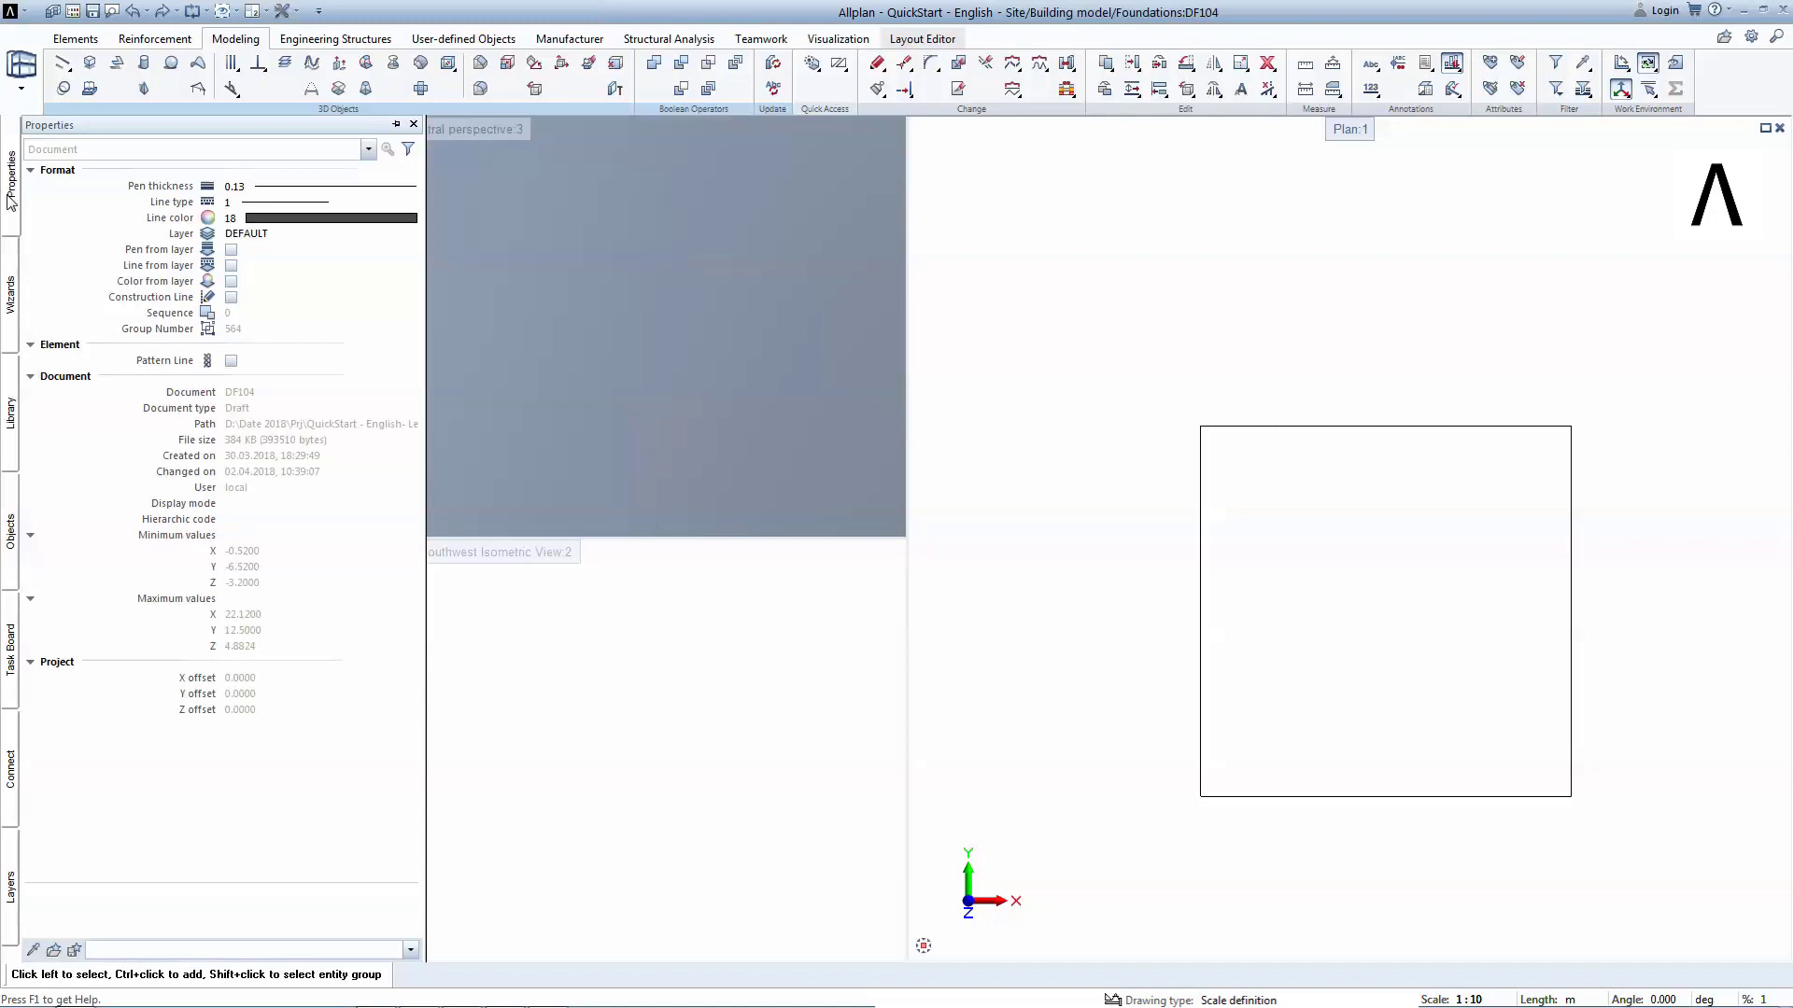
# Browse the Default library to Steel > 3D object, rounded > hot-finished square hollow sections.
pyautogui.click(19, 412)
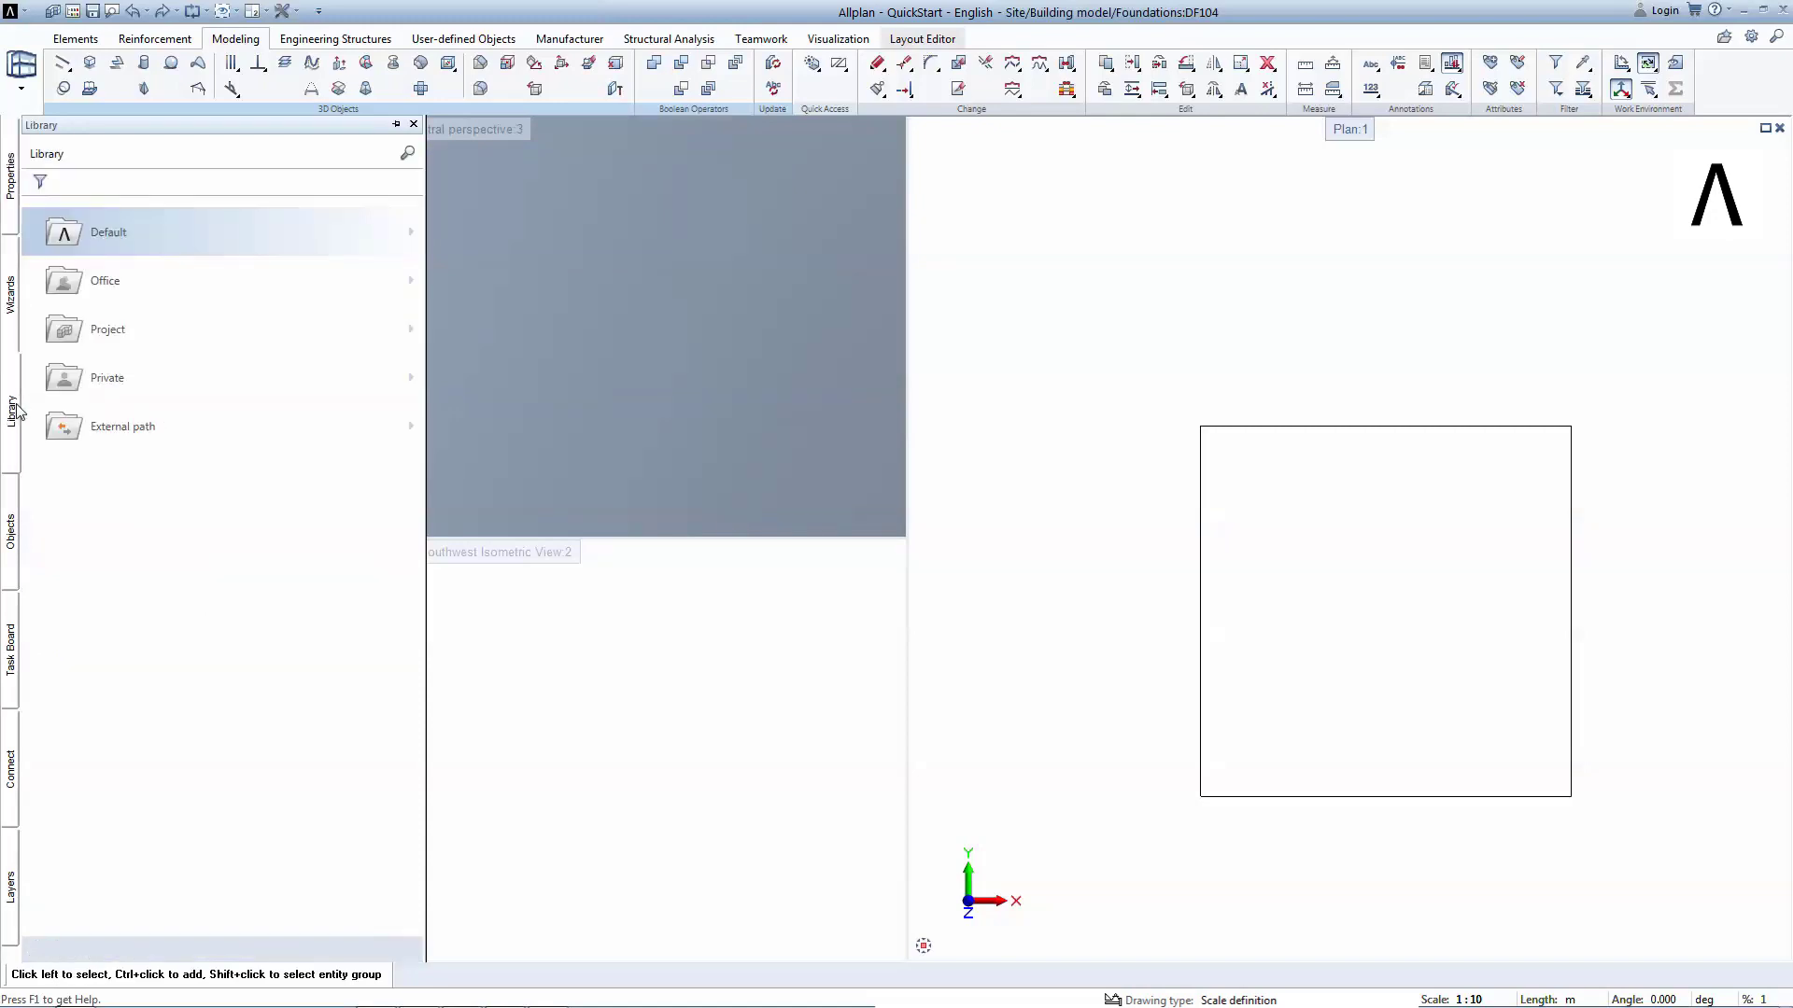
pyautogui.click(110, 233)
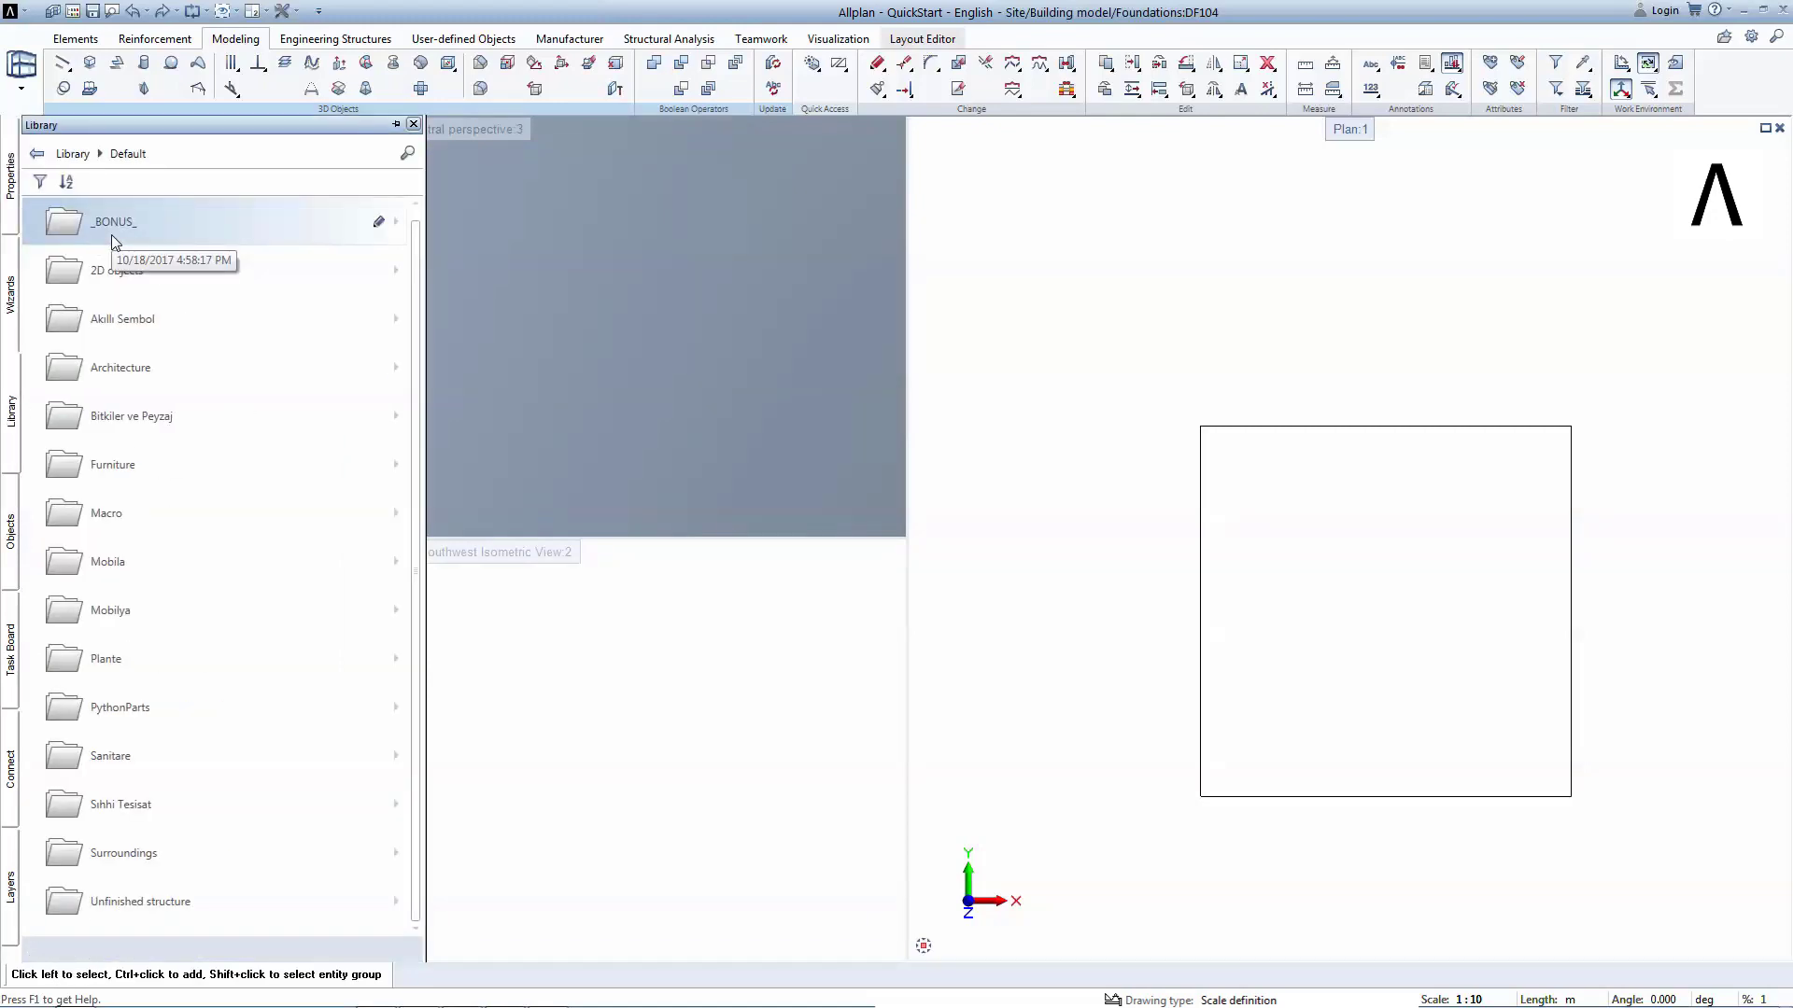
pyautogui.click(149, 901)
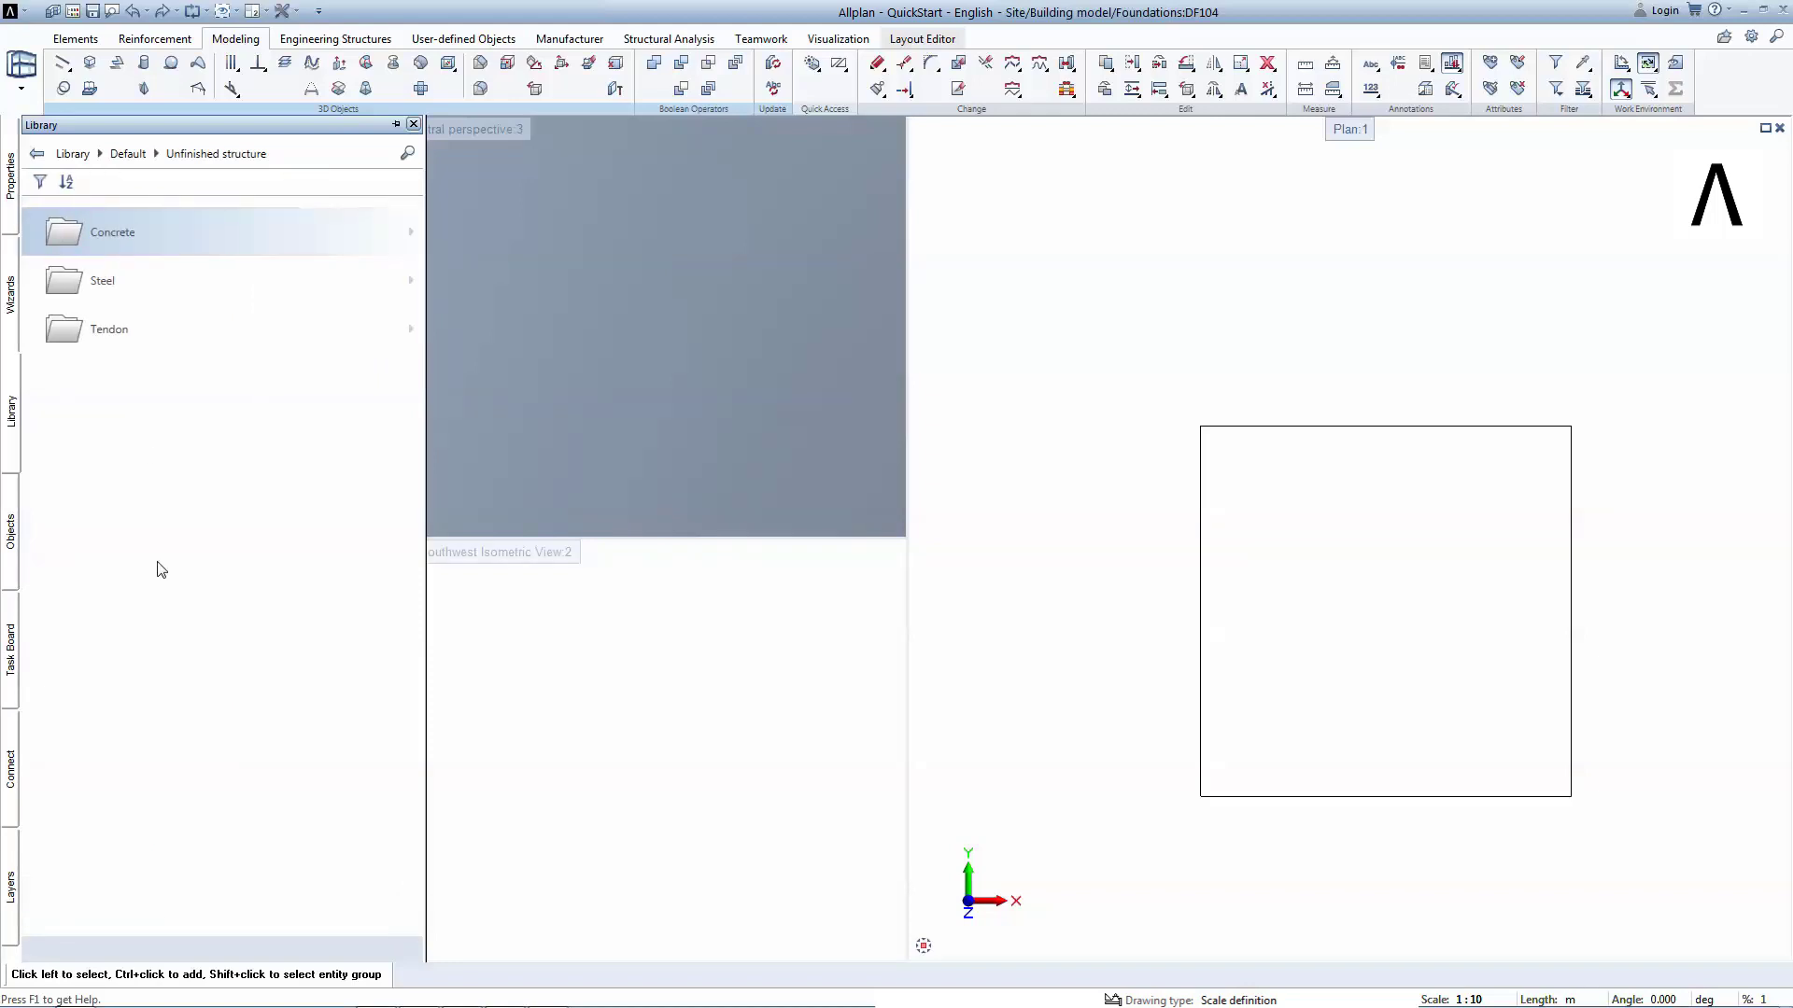
pyautogui.click(108, 285)
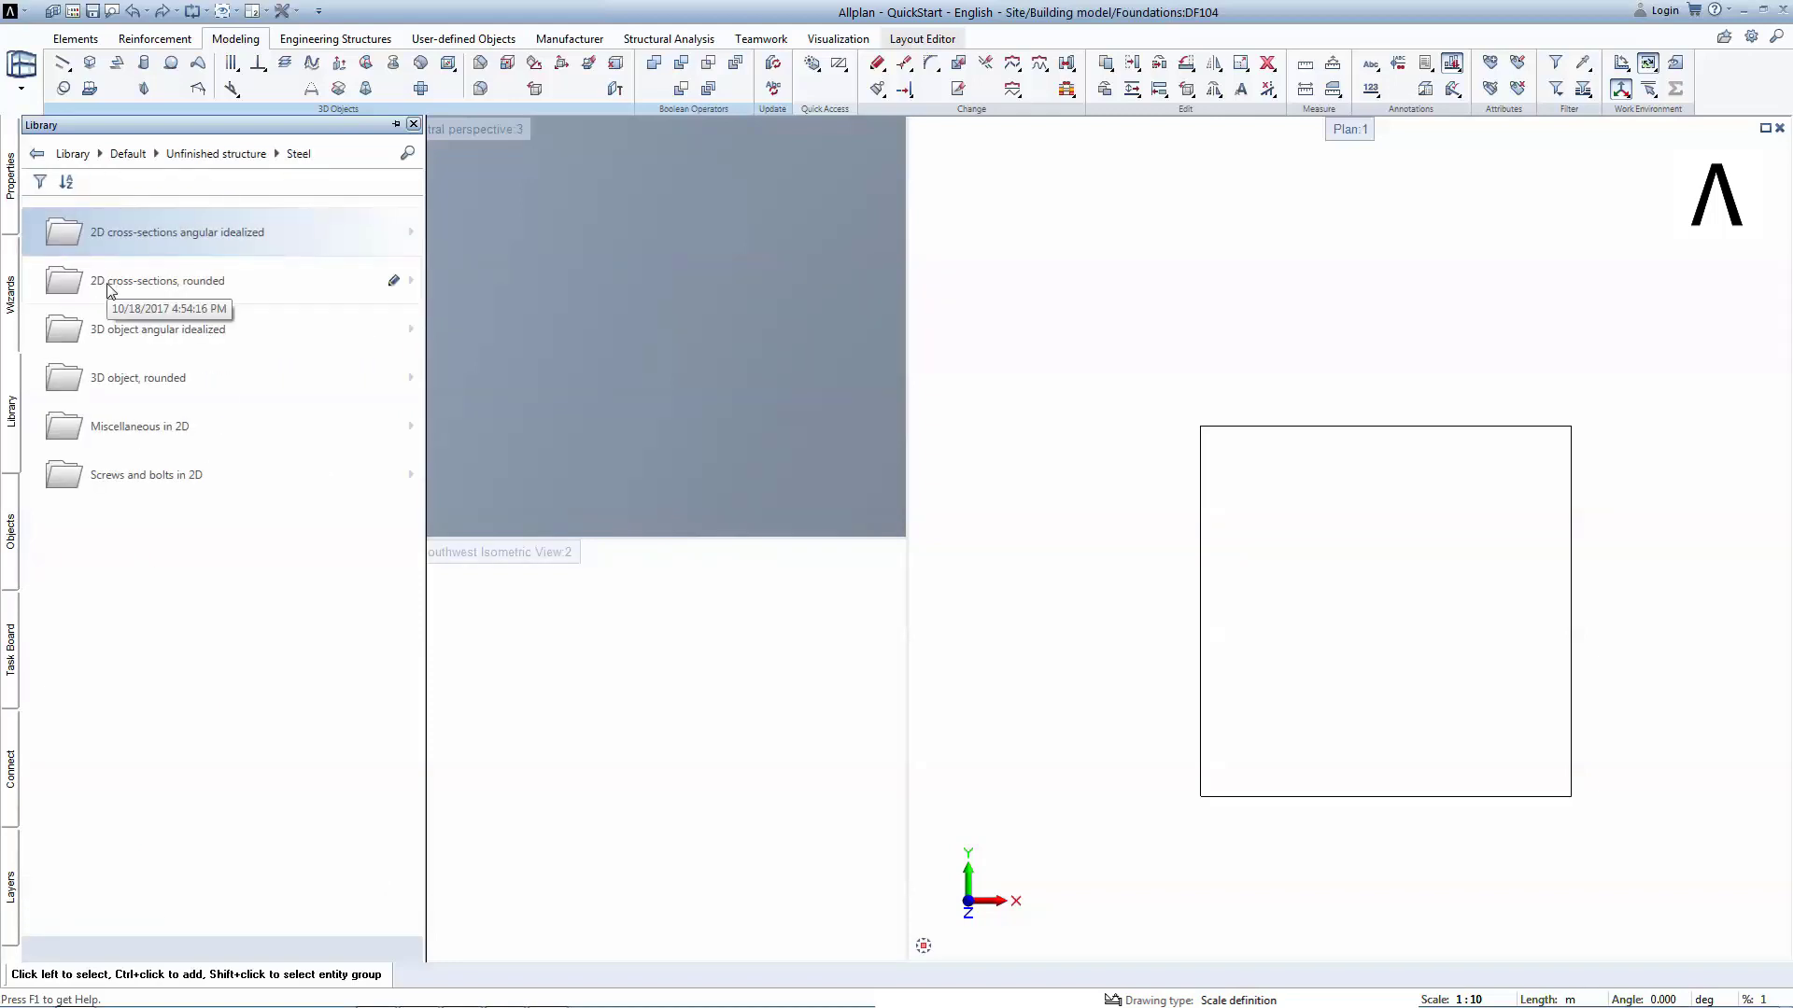
pyautogui.click(124, 371)
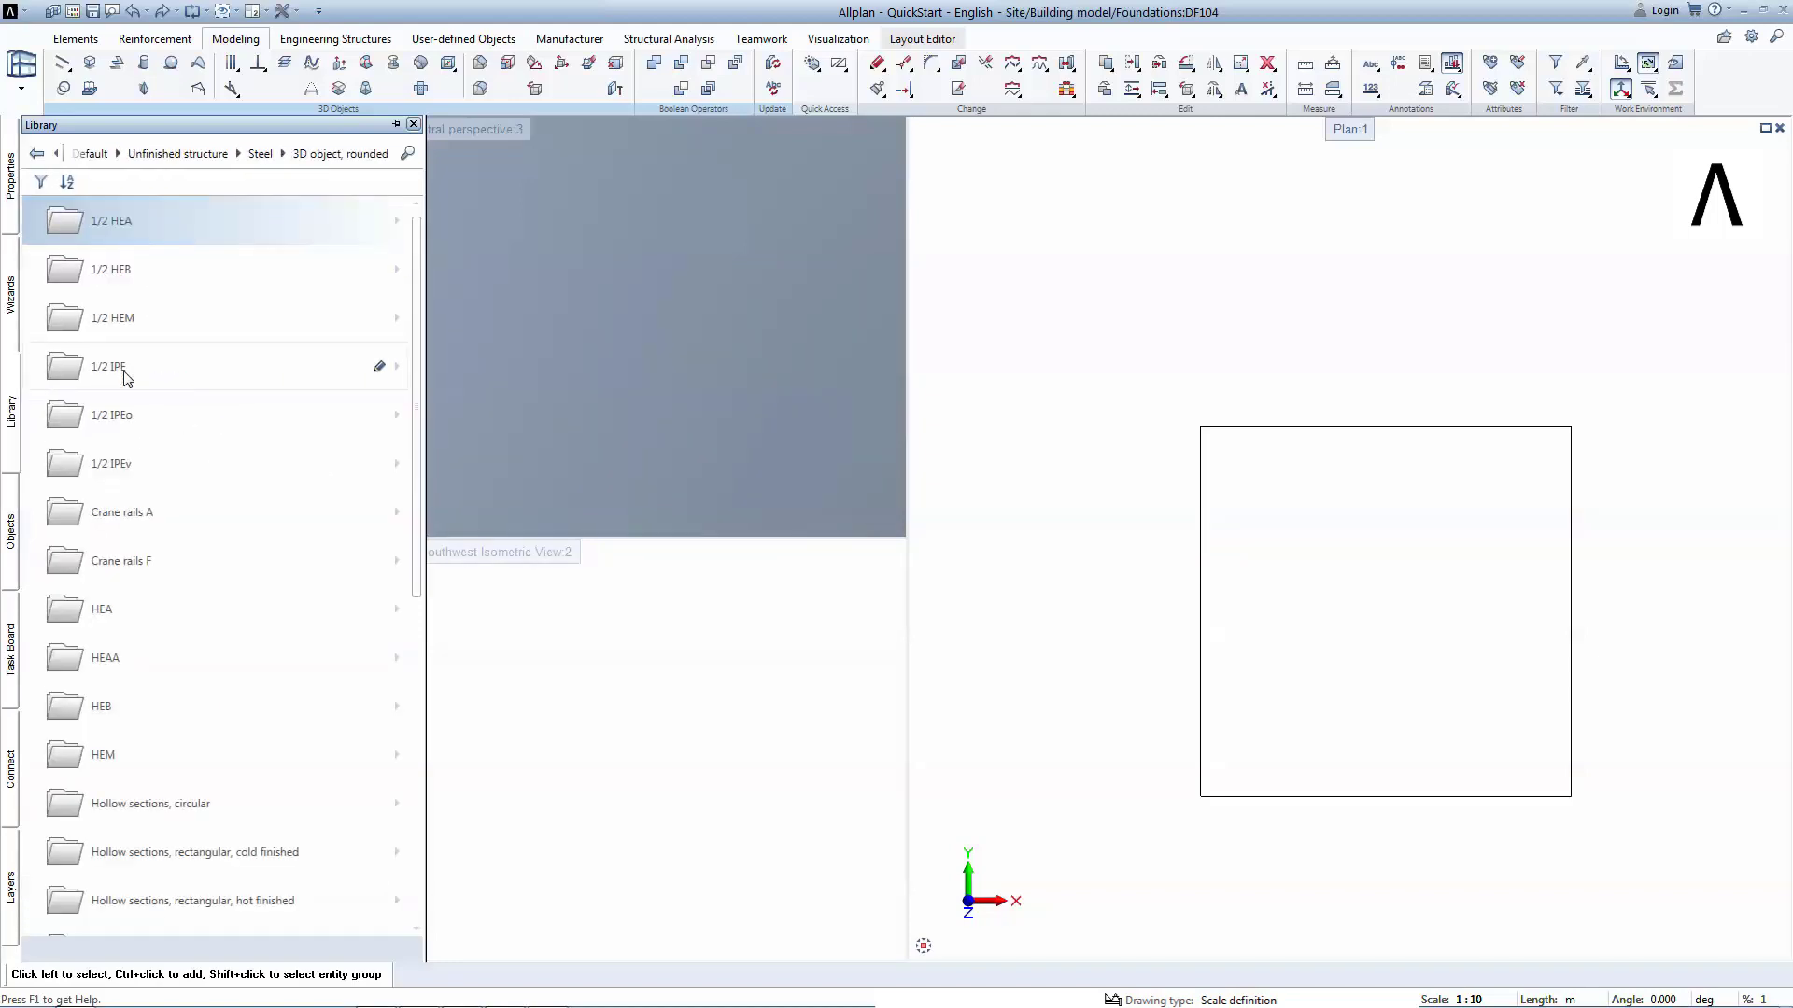
pyautogui.scroll(-5, 126, 376)
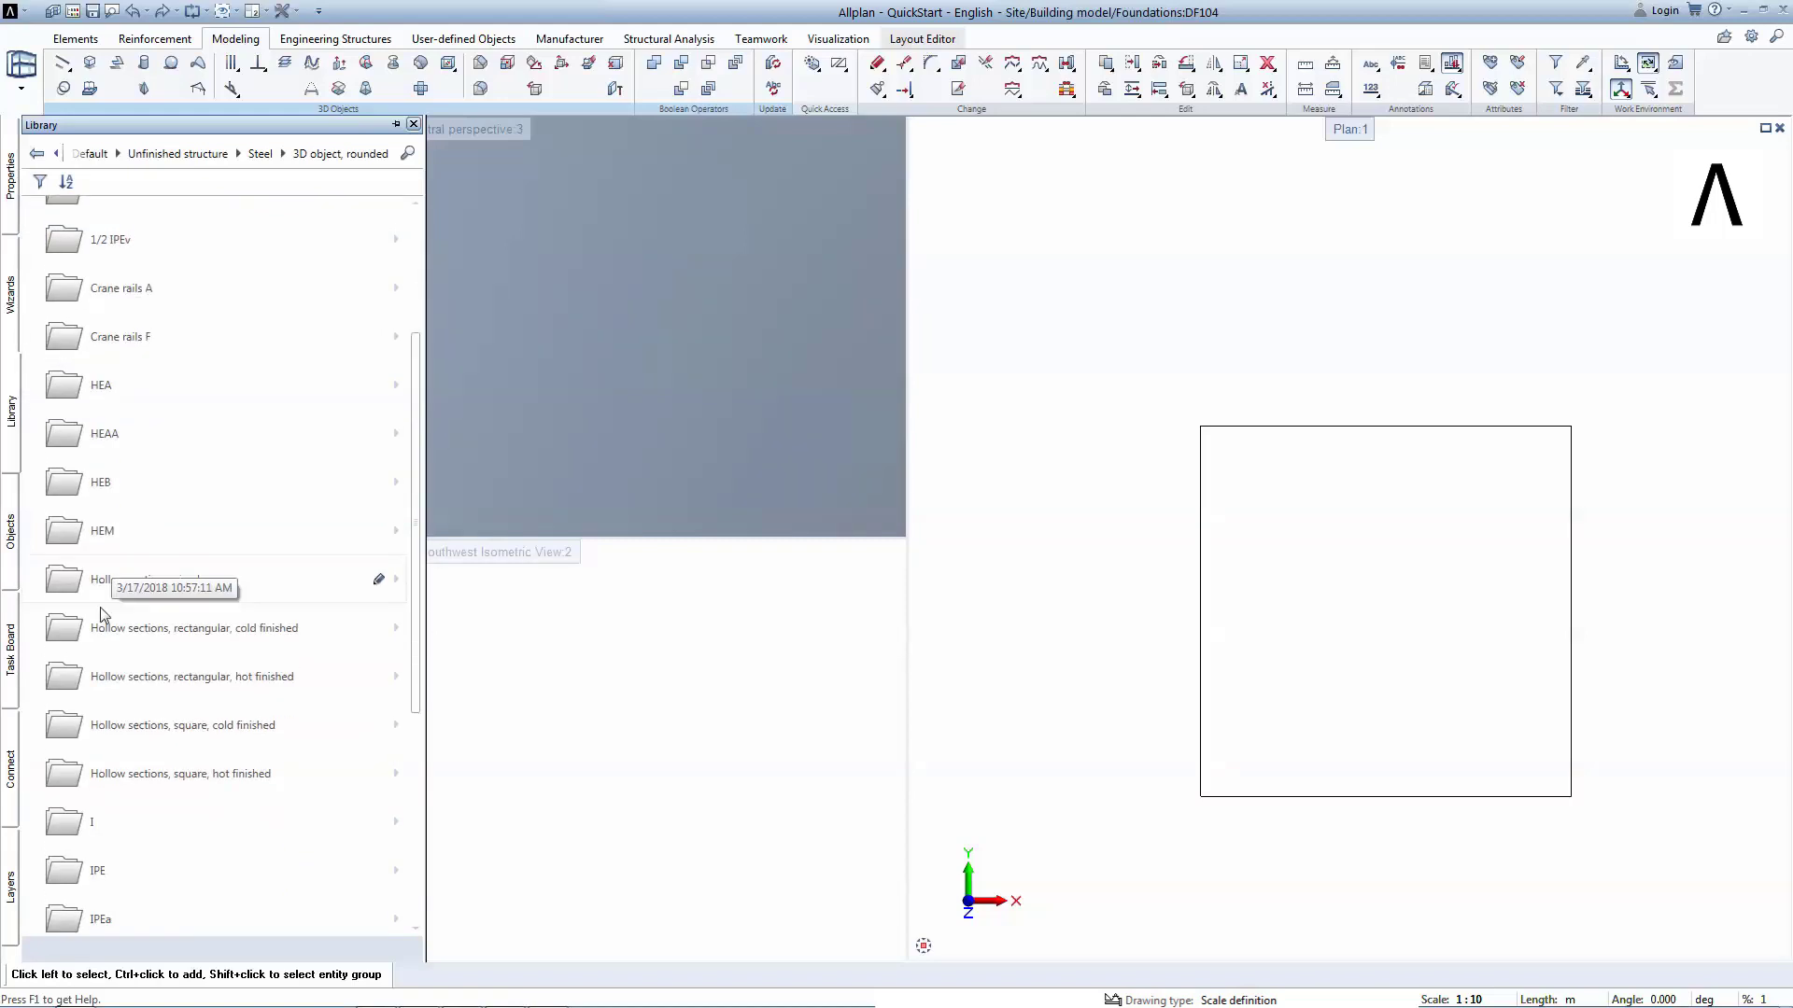
pyautogui.click(120, 772)
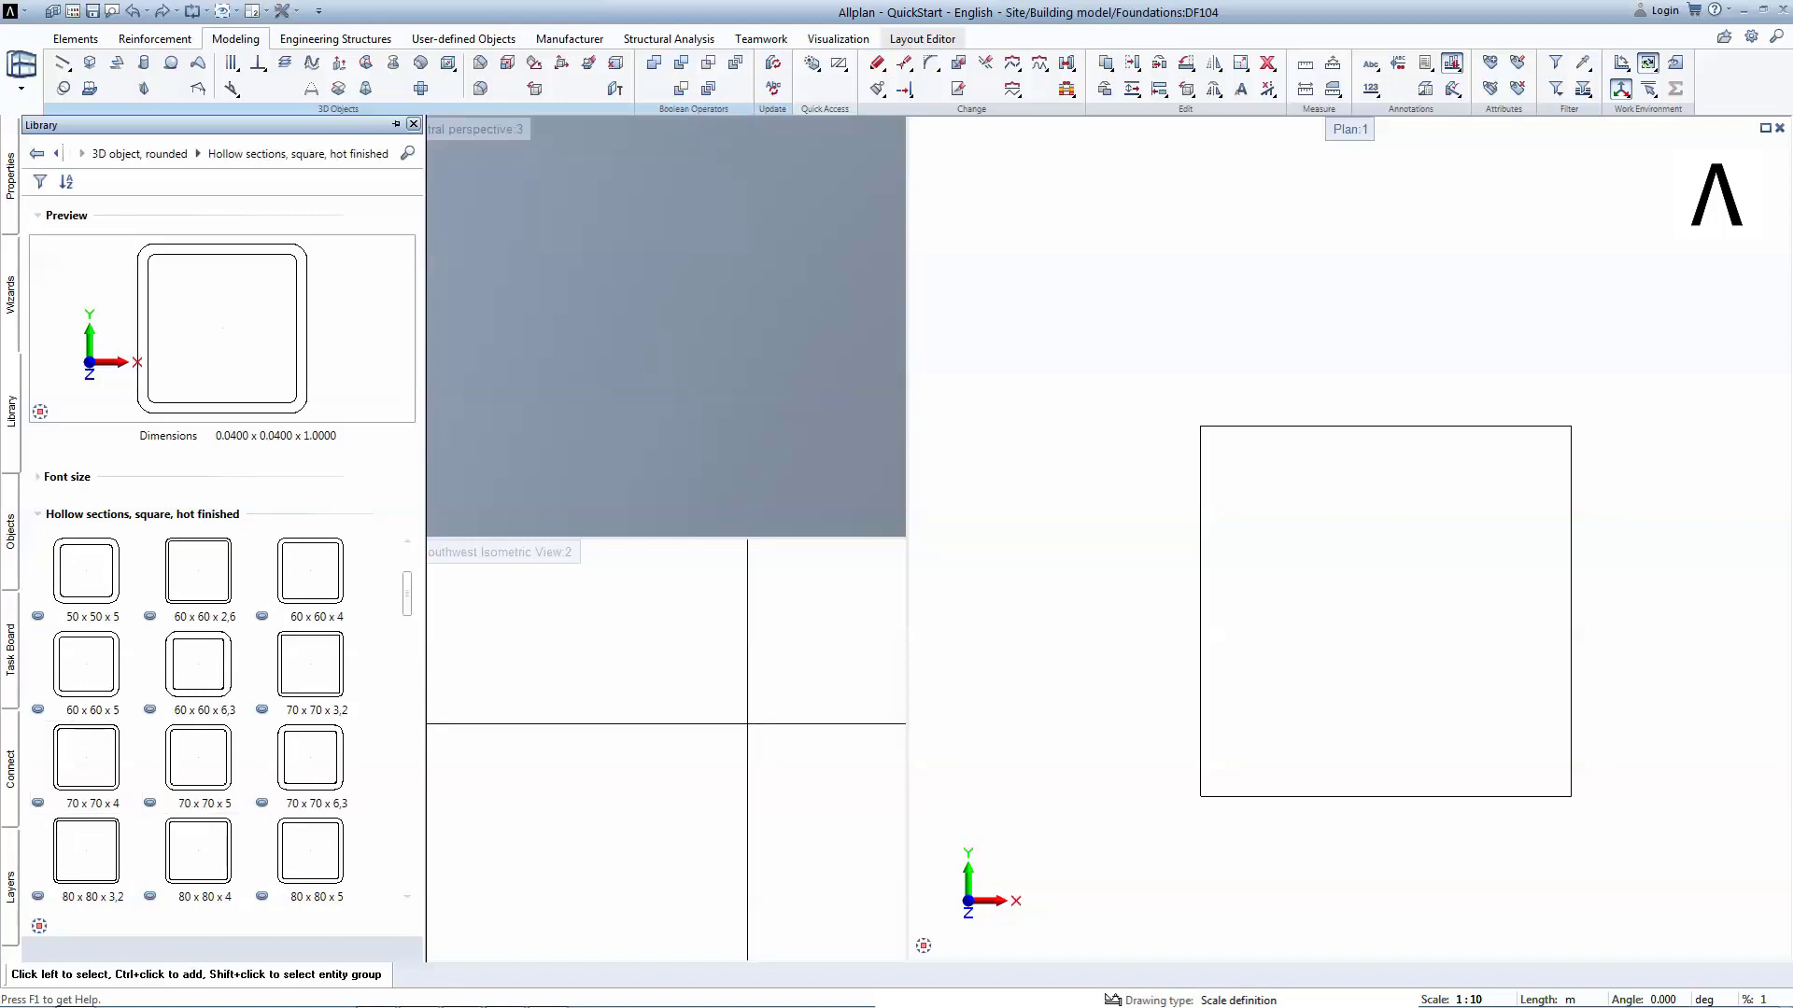
# Place the 80x80x5 hollow section at the midpoint between two opposite plate corners.
pyautogui.doubleClick(322, 862)
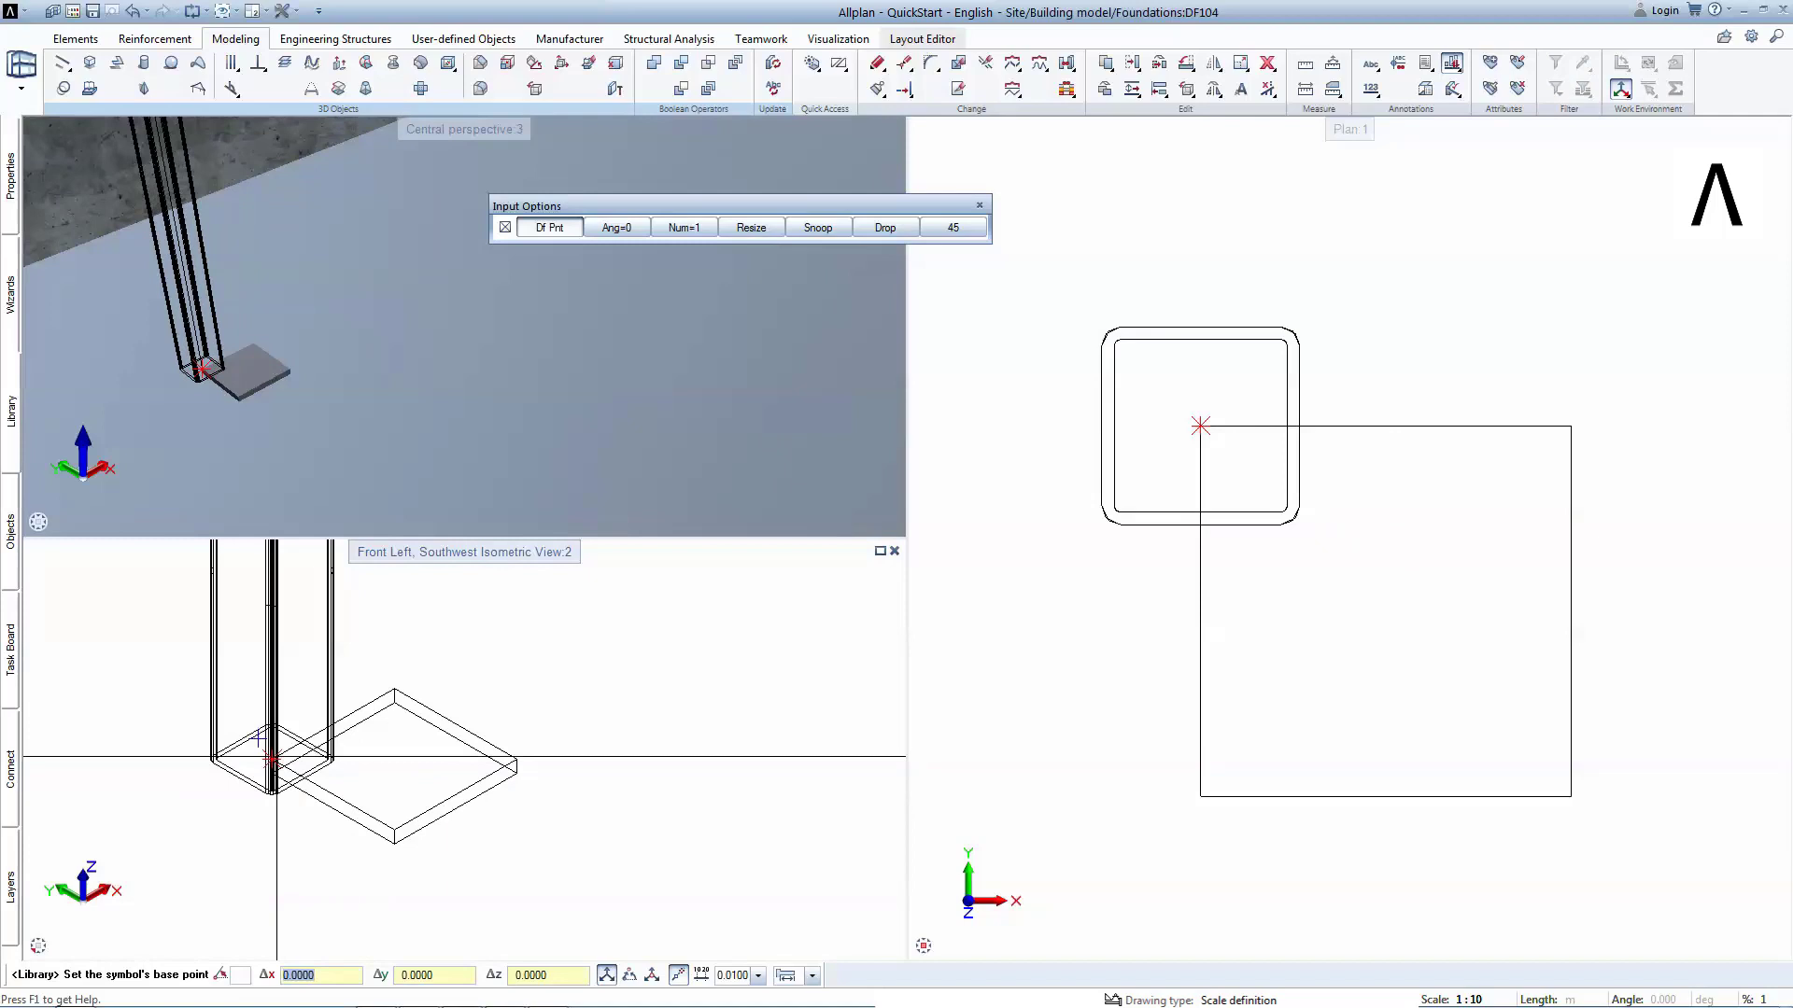
pyautogui.rightClick(280, 768)
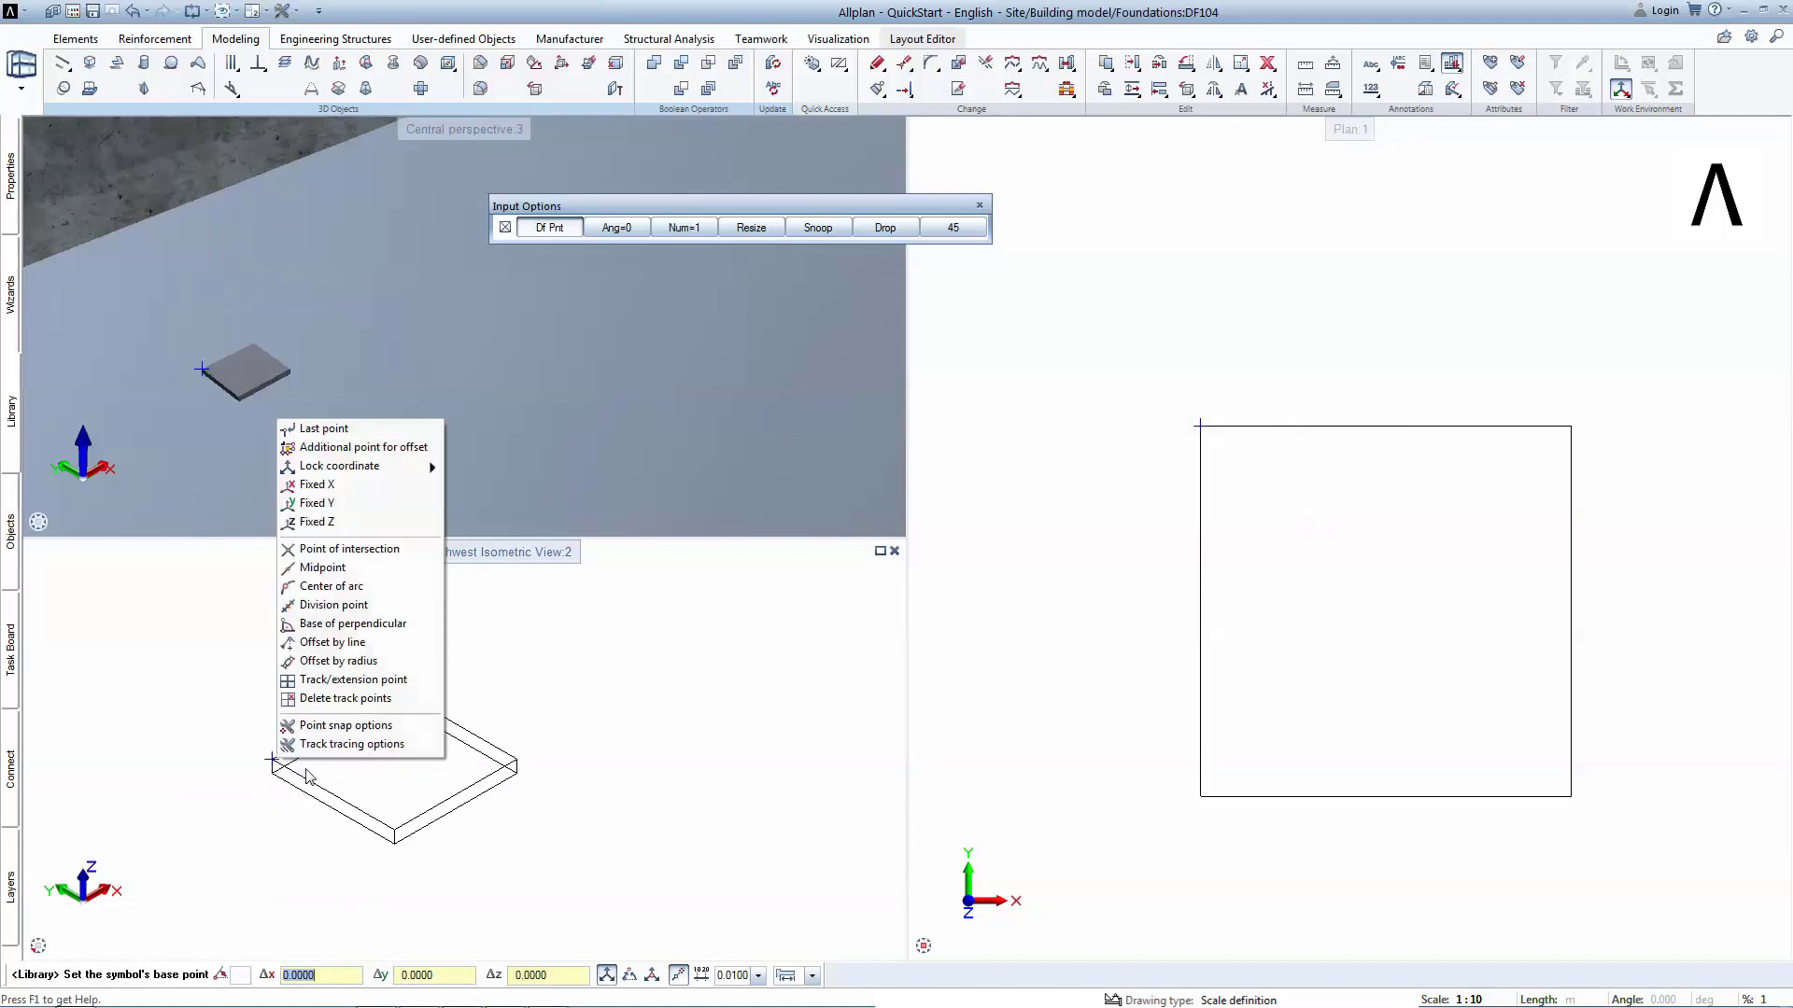
pyautogui.click(387, 568)
pyautogui.click(272, 759)
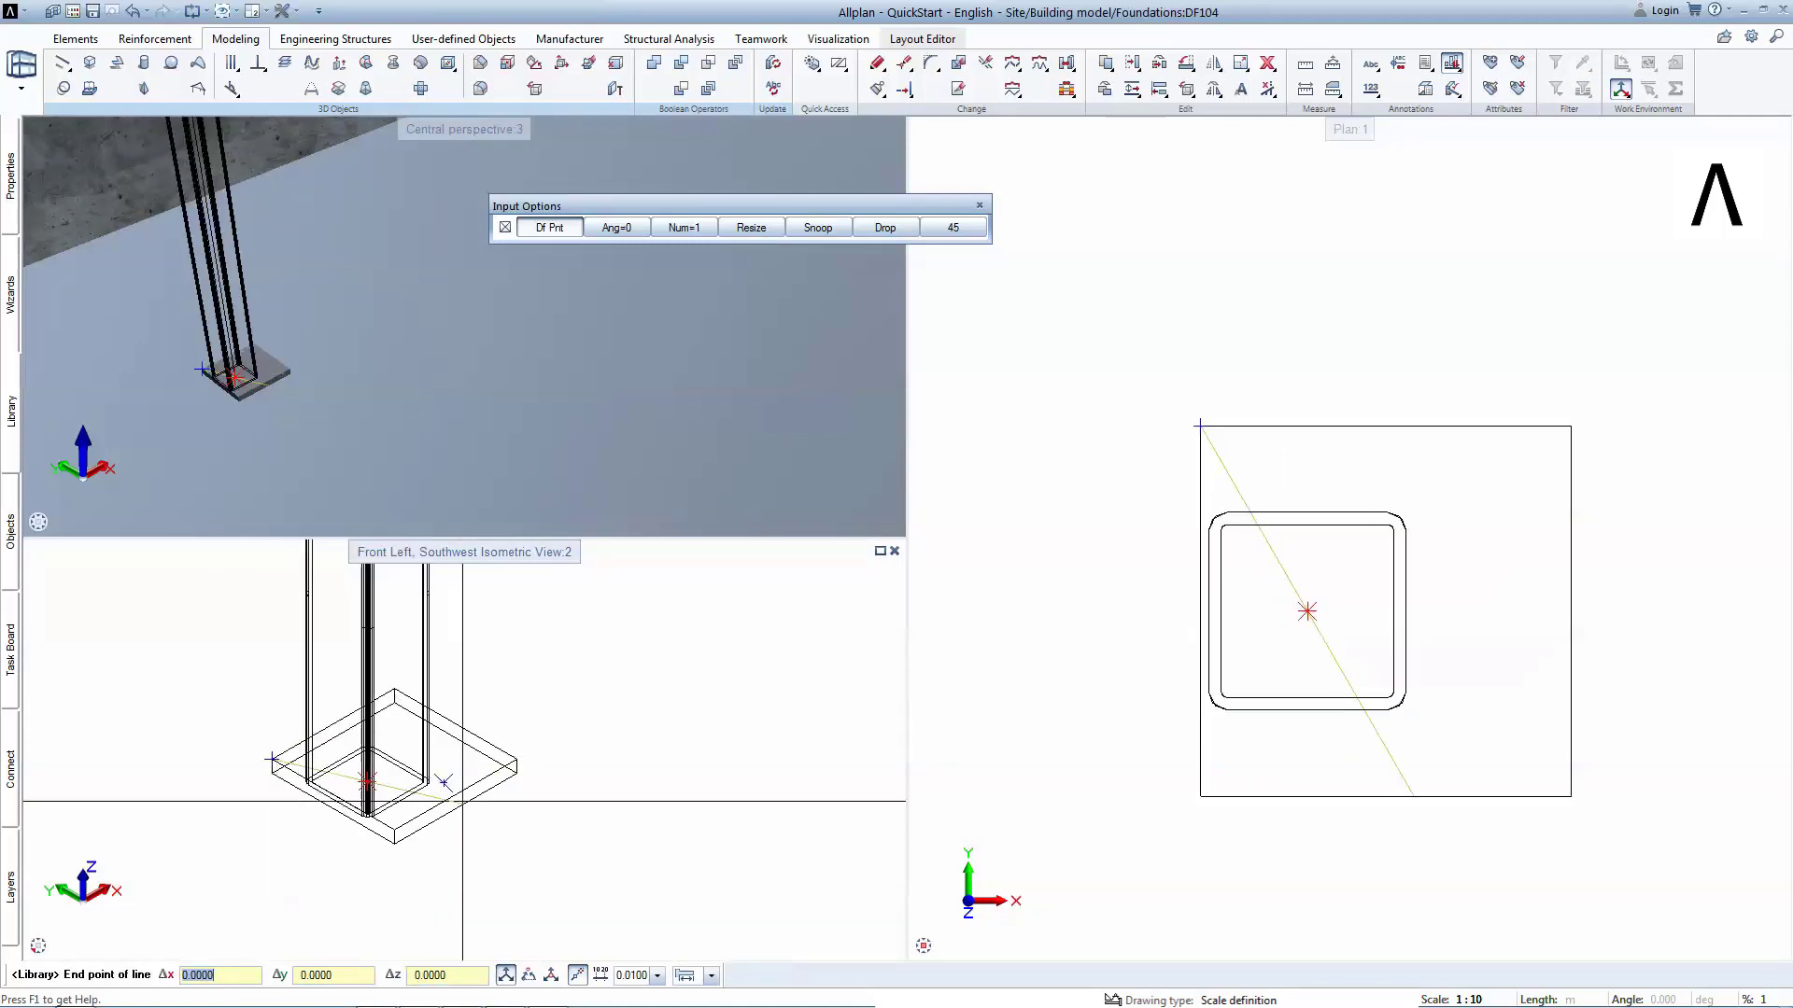
pyautogui.click(517, 759)
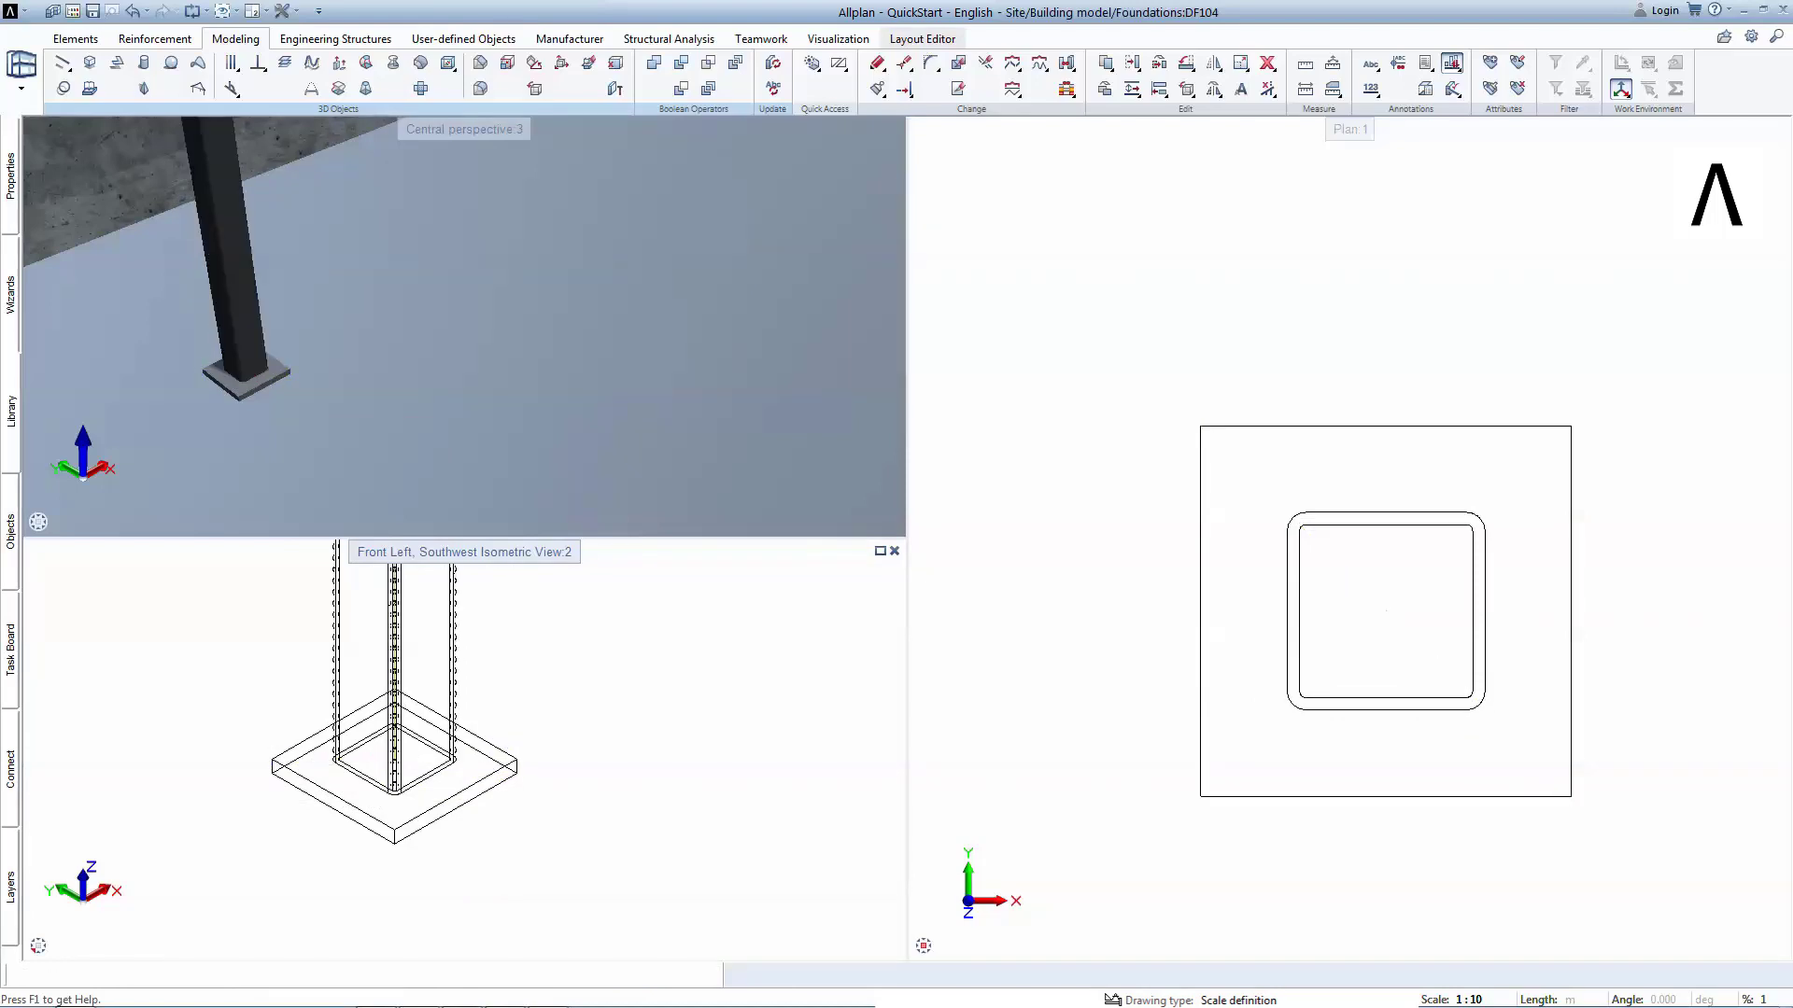
pyautogui.scroll(-1, 505, 781)
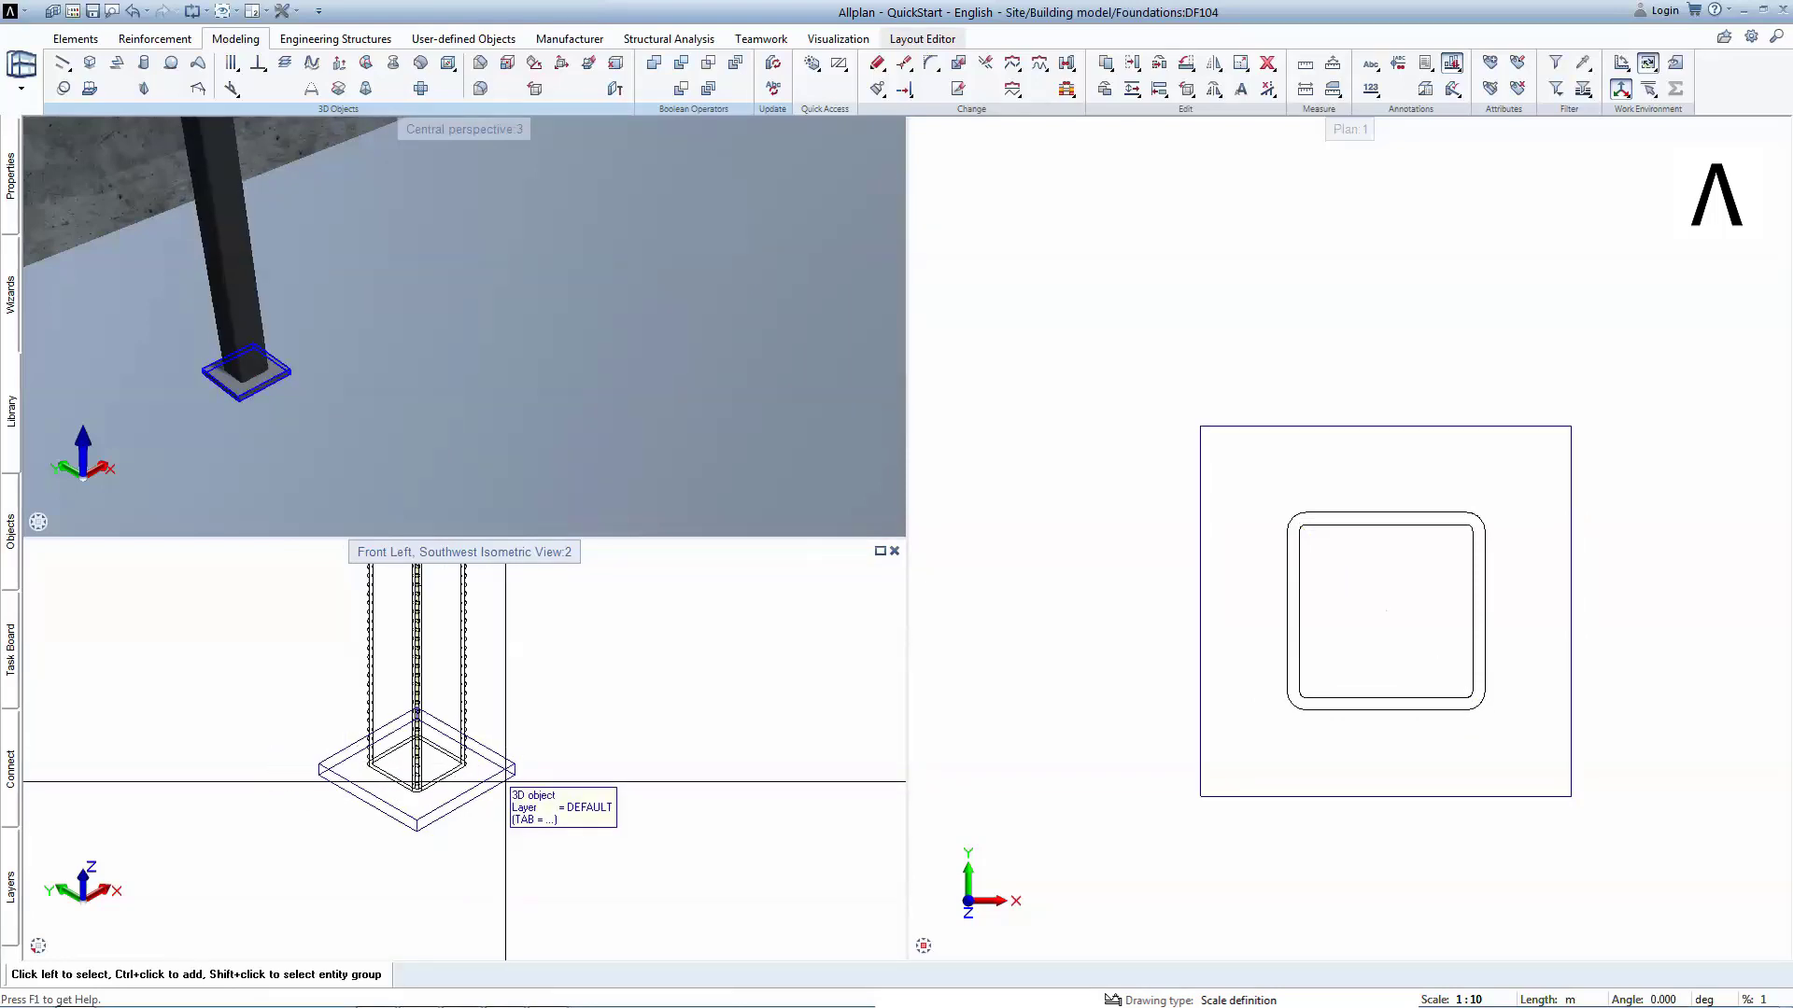
pyautogui.scroll(-2, 505, 781)
pyautogui.scroll(-1, 505, 784)
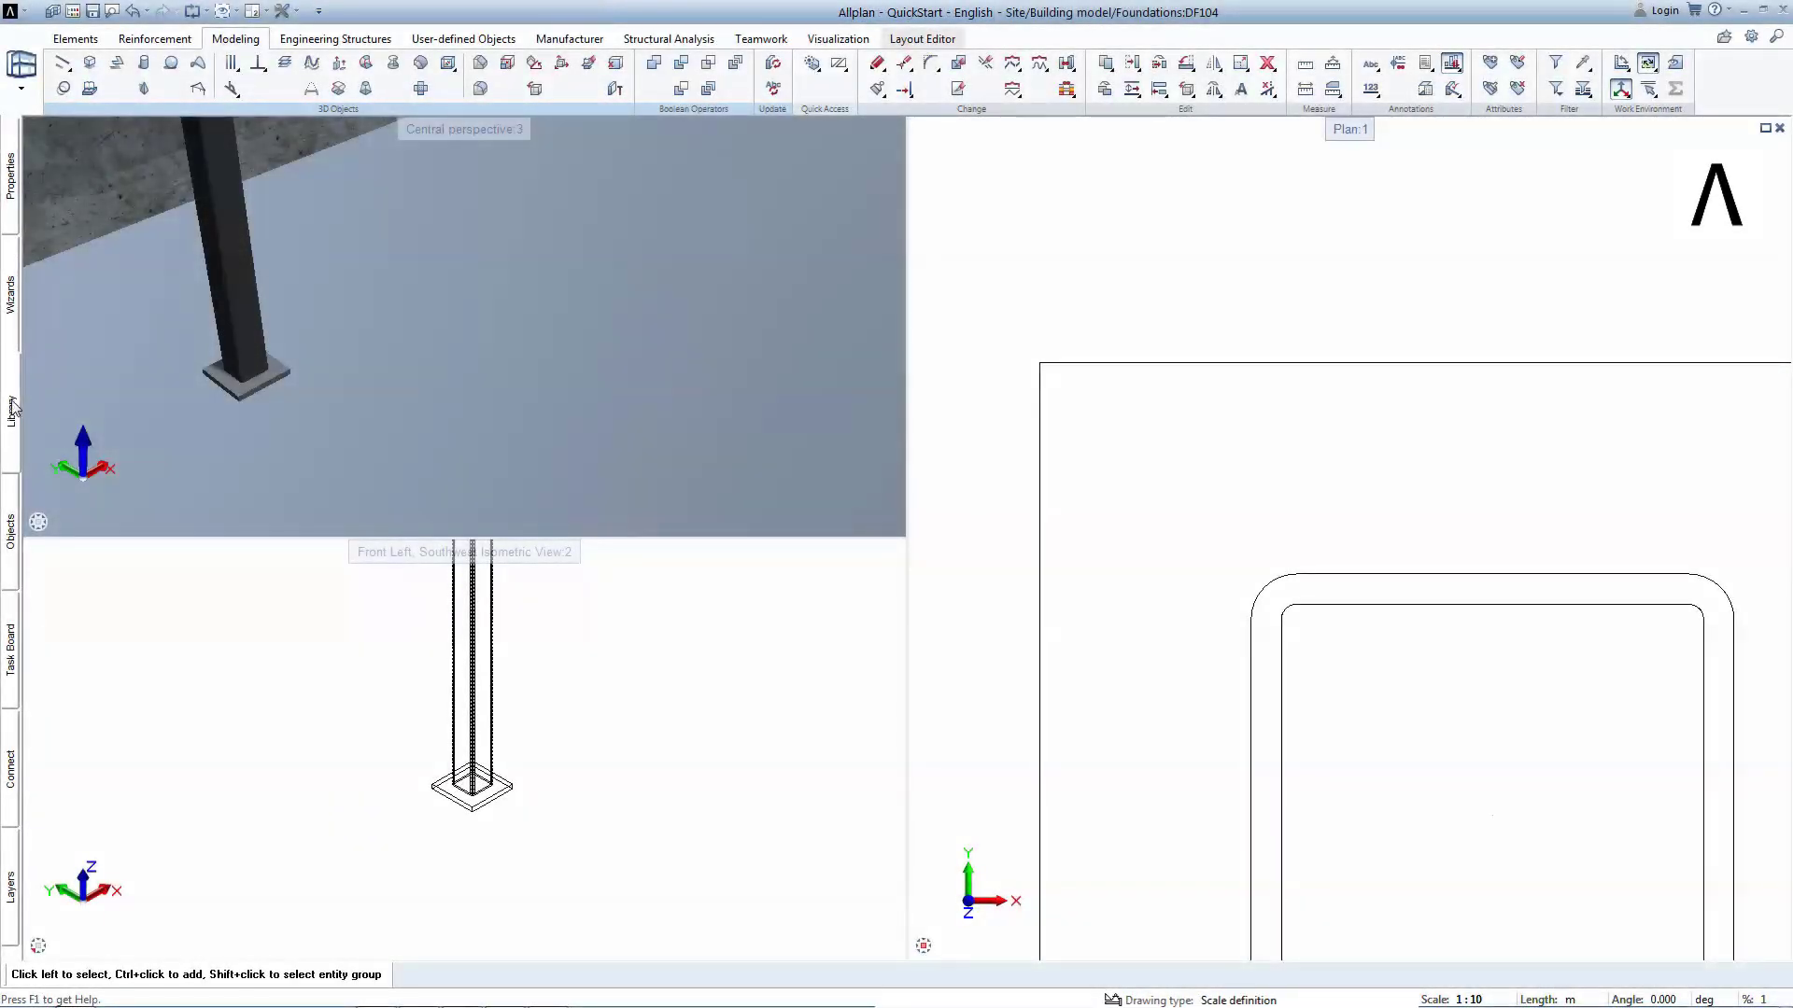
# Insert the M12 bolt from the project's Steel components library at offset Δx 0.022, Δy -0.022.
pyautogui.click(12, 409)
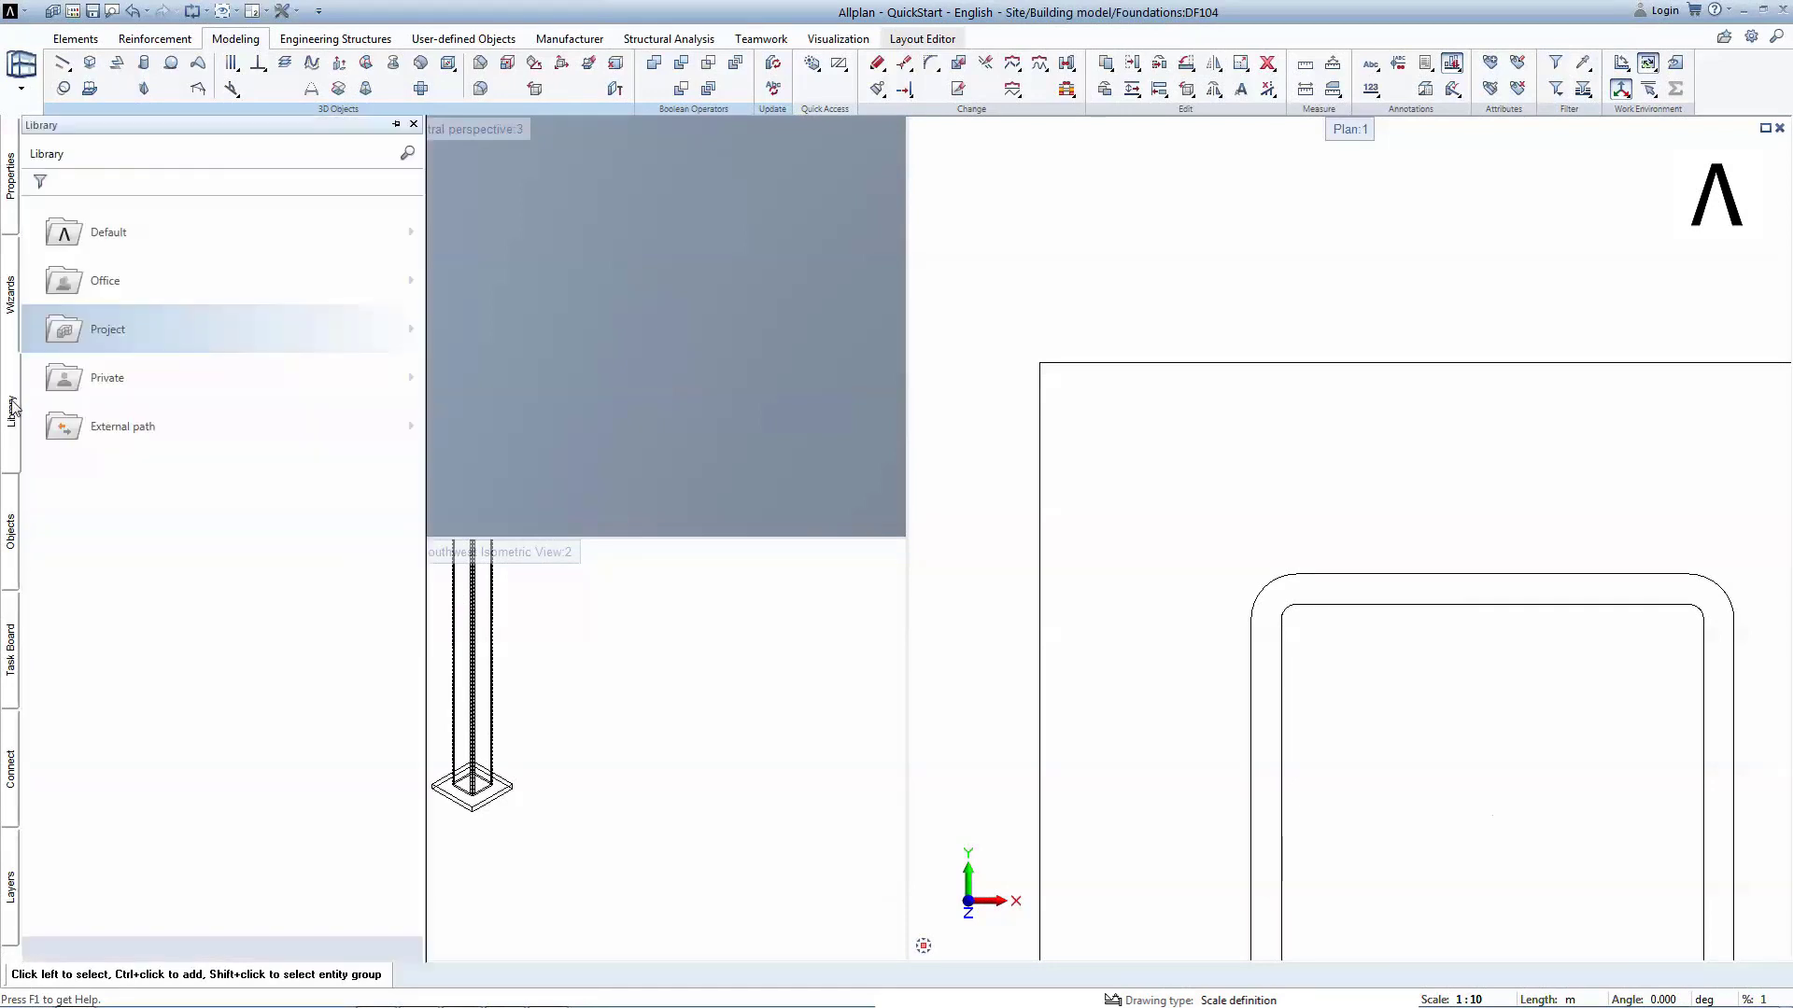
pyautogui.click(88, 332)
pyautogui.click(93, 244)
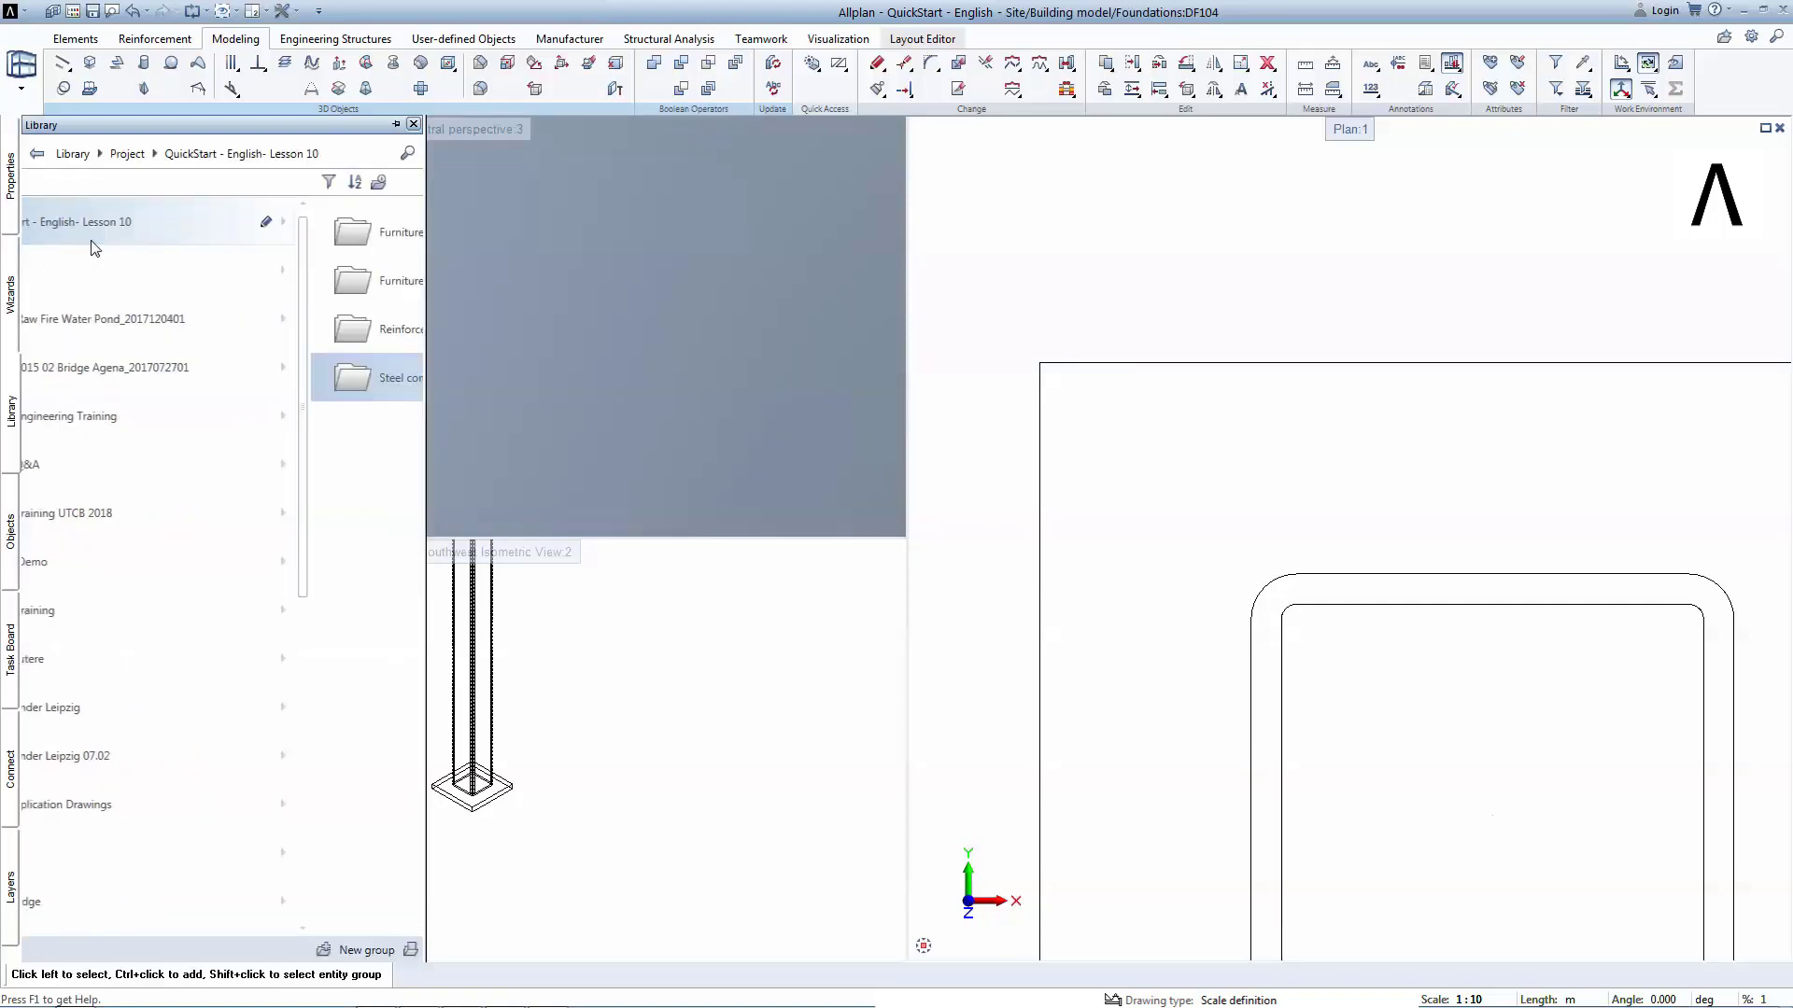
pyautogui.click(106, 383)
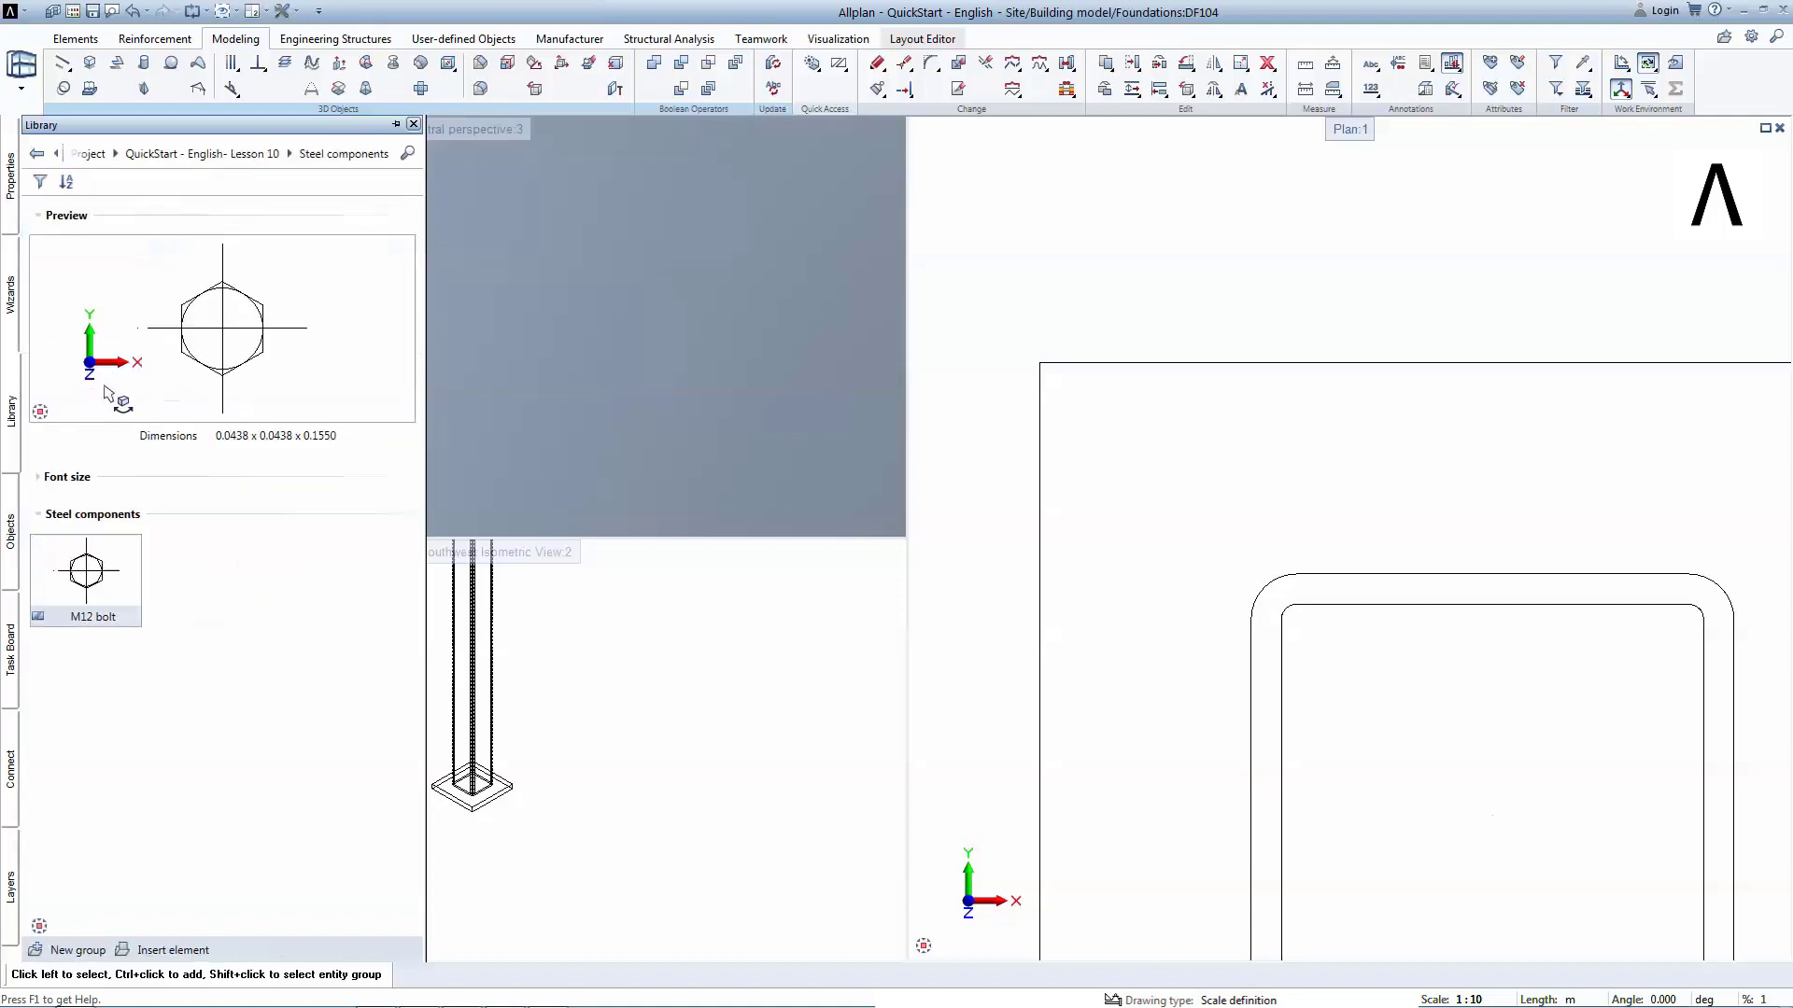
pyautogui.moveTo(86, 571); pyautogui.dragTo(1161, 520)
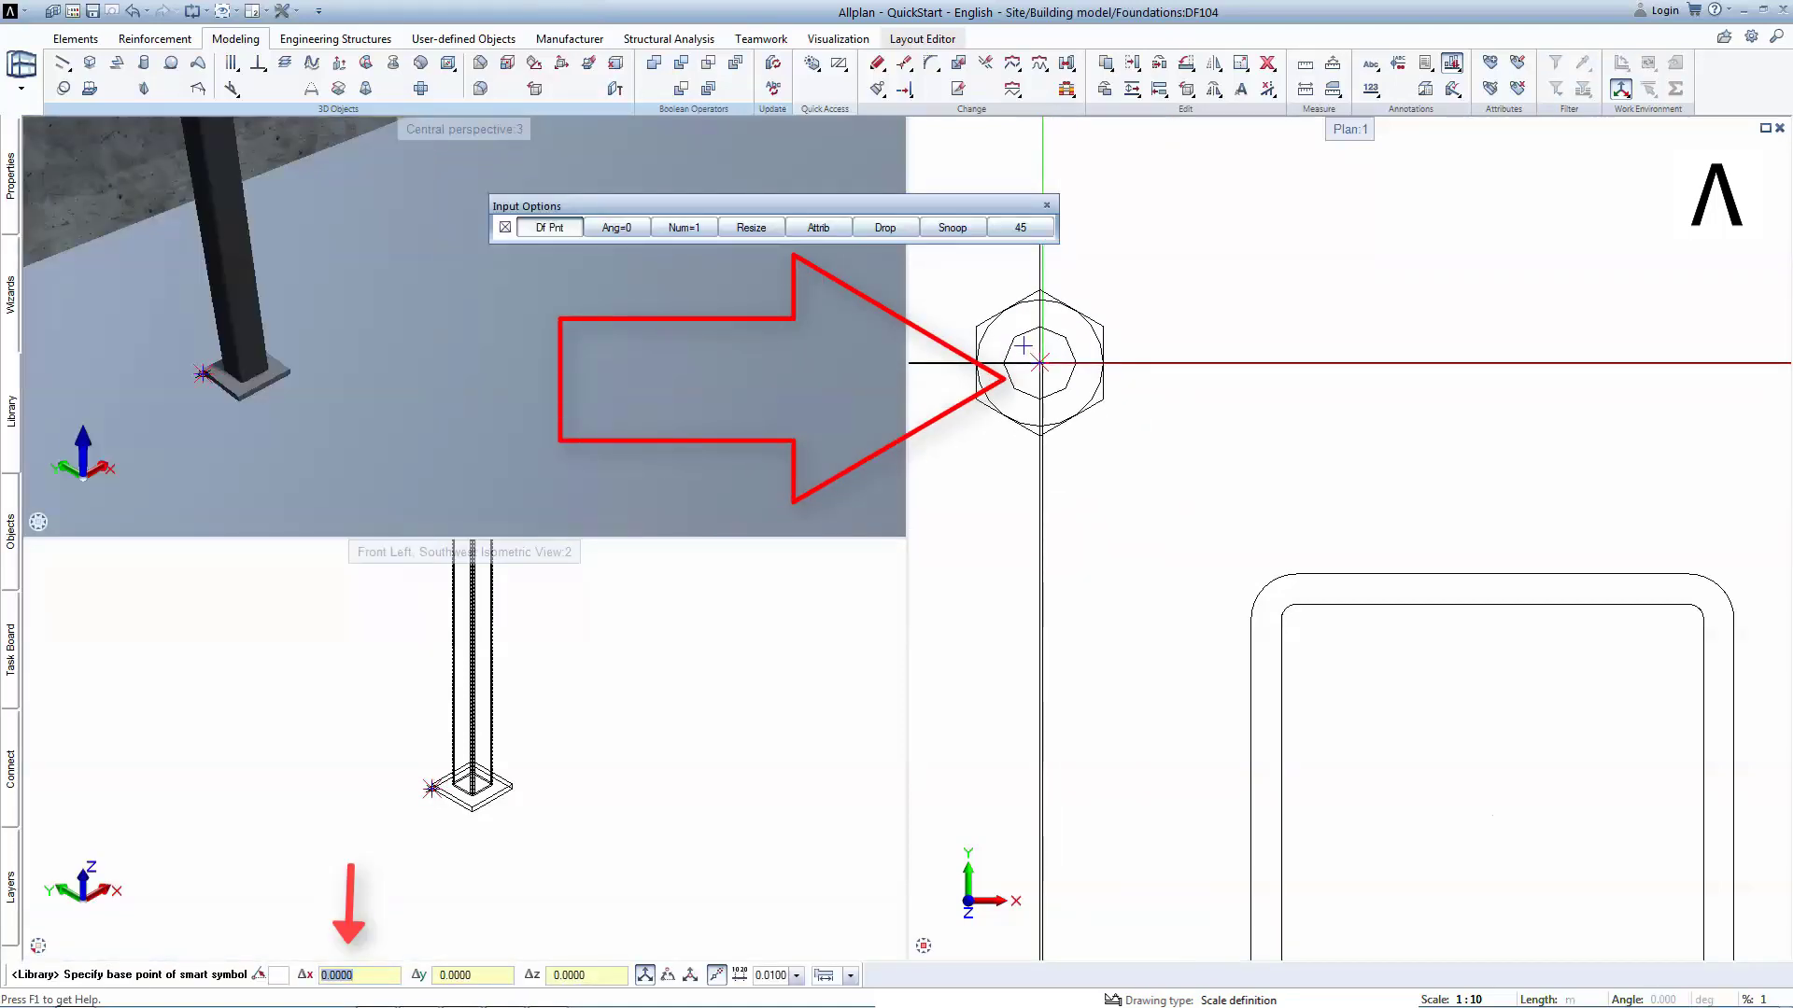
pyautogui.write('0.022')
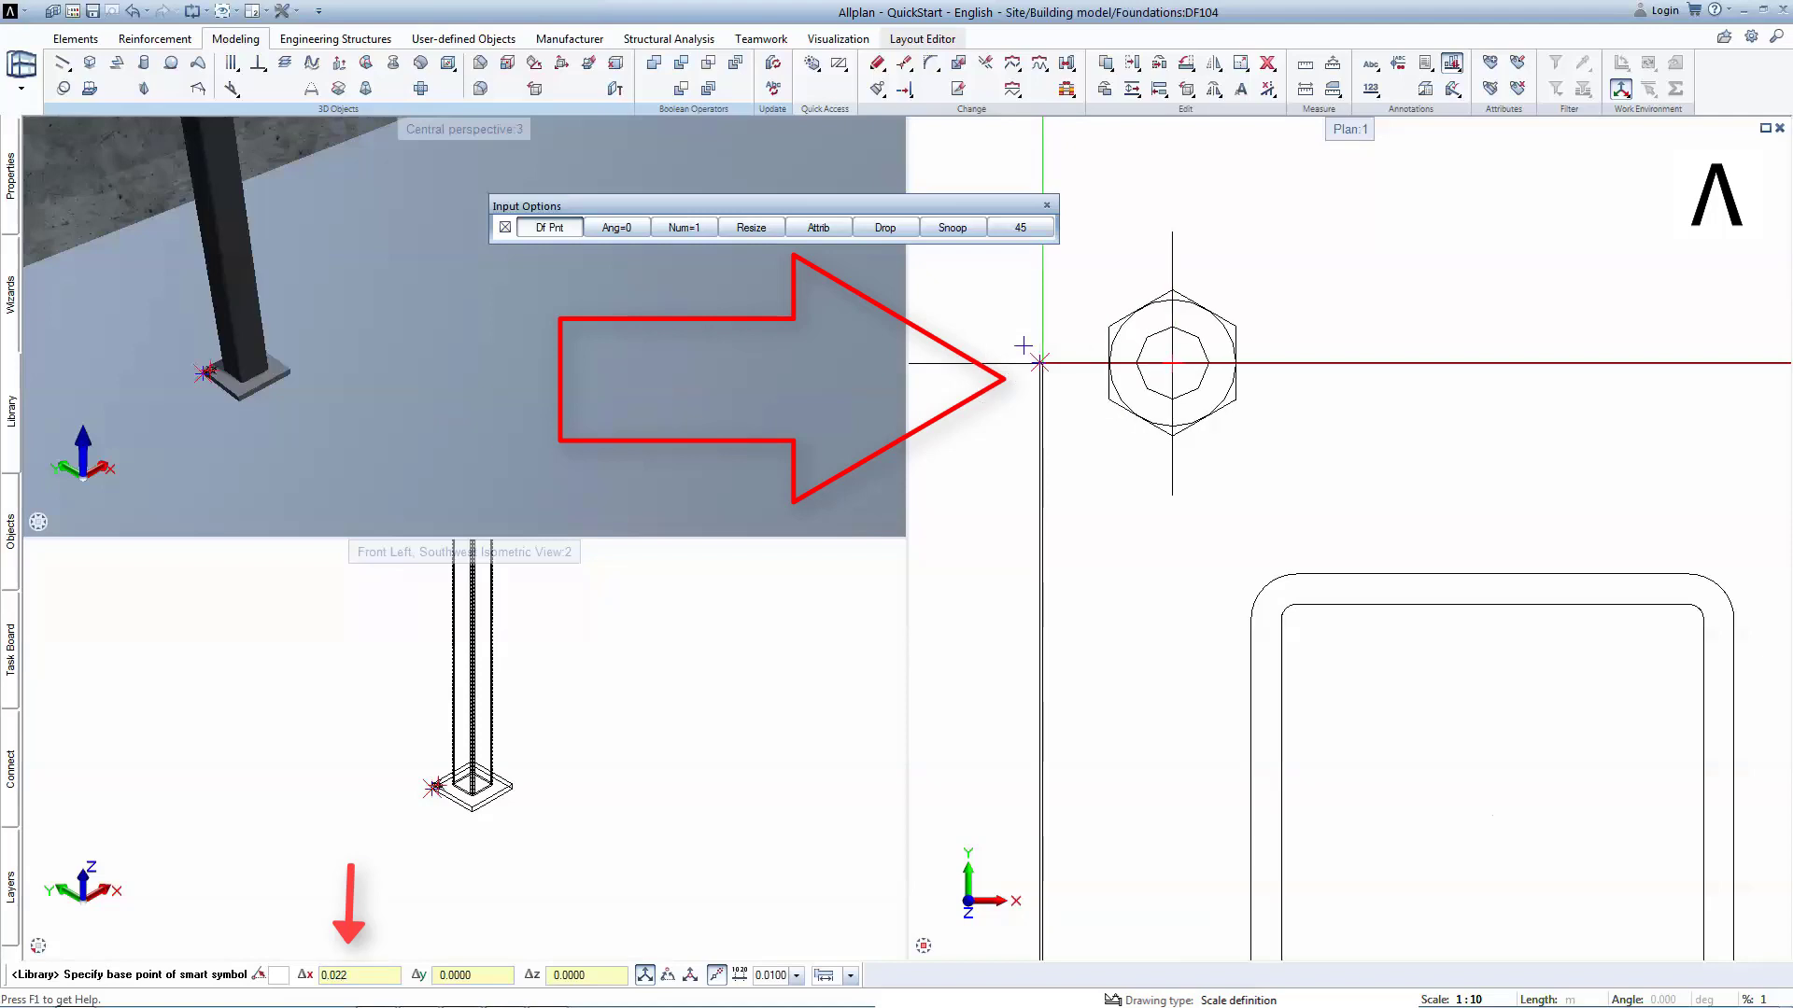
pyautogui.press('Tab')
pyautogui.write('-0.')
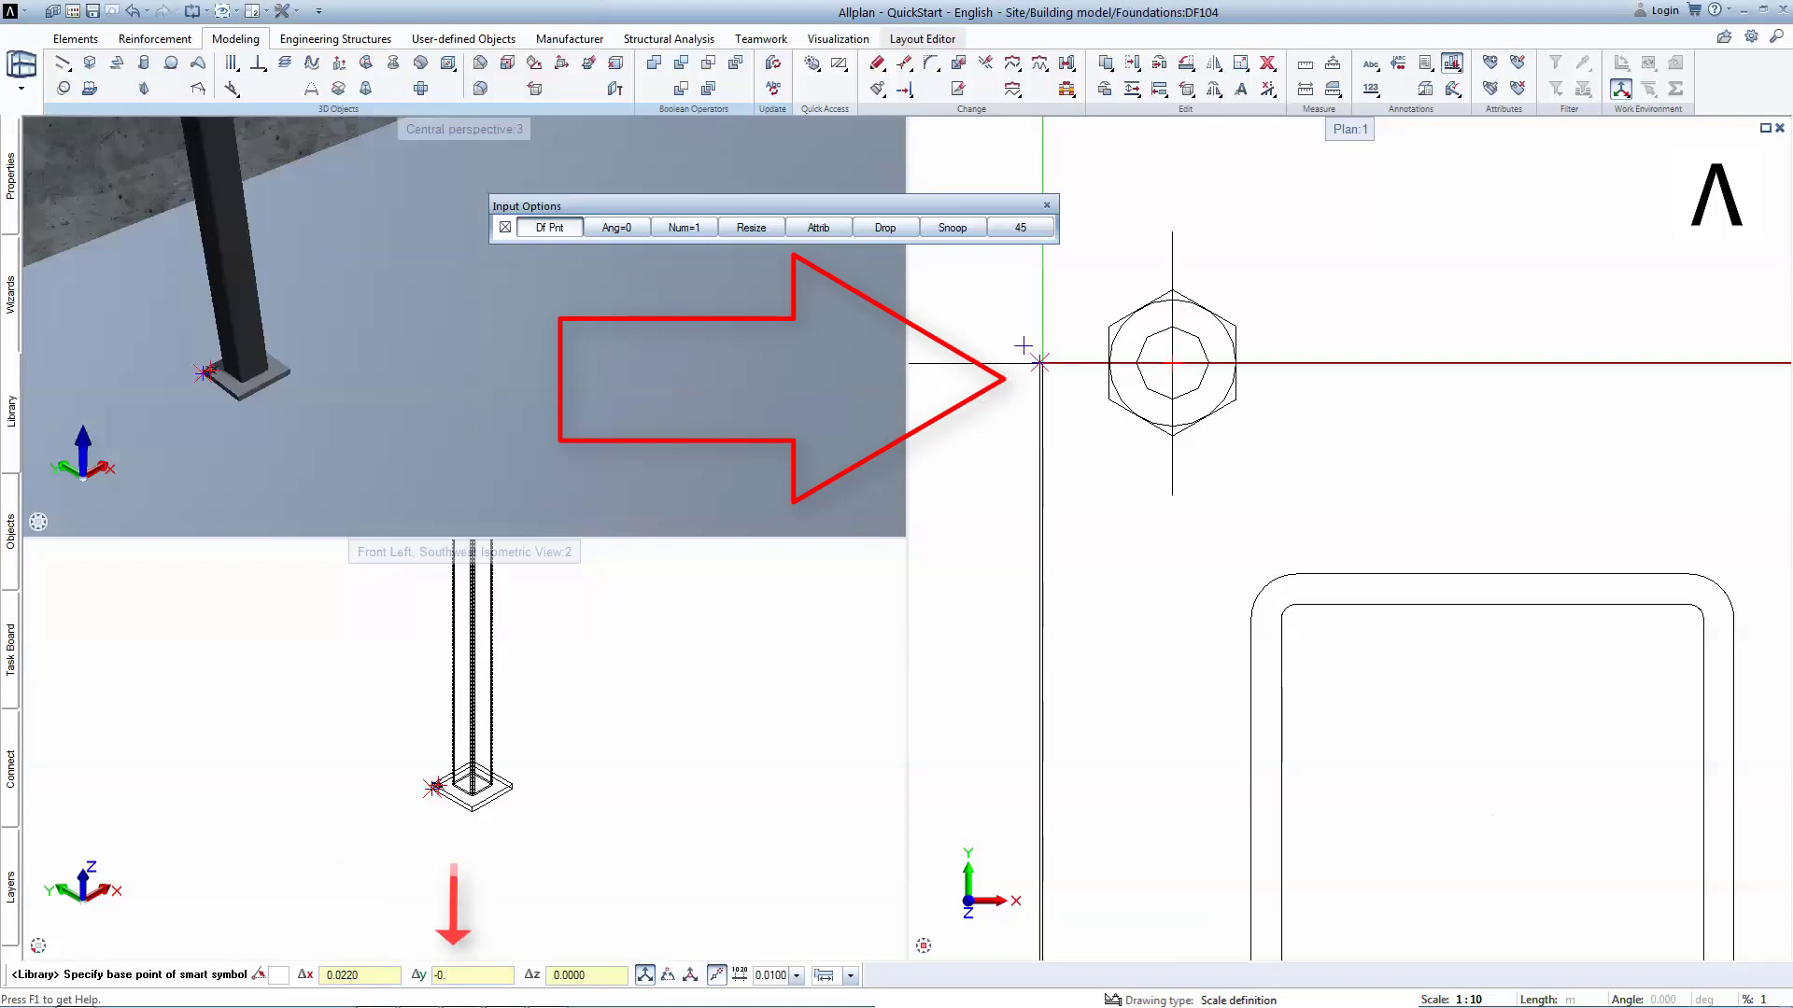
pyautogui.write('022')
pyautogui.press('Return')
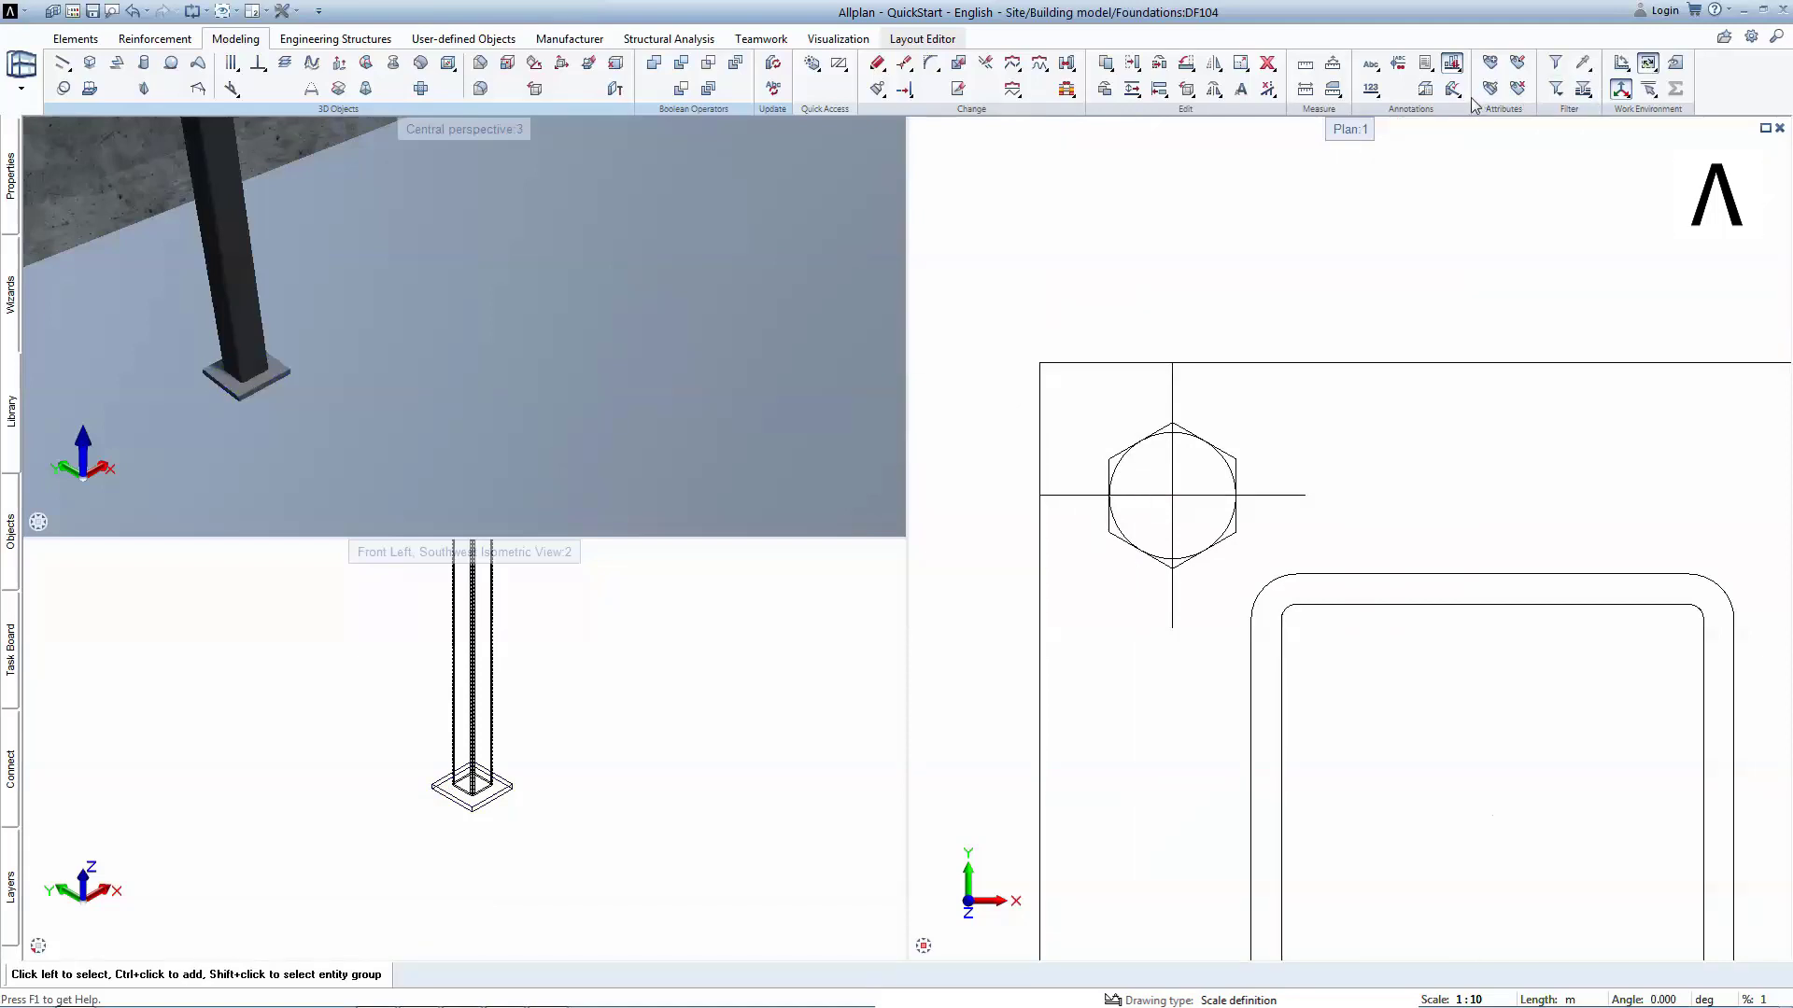
# Mirror-copy the bolt about the plate's horizontal centreline to create the lower bolt.
pyautogui.click(1185, 67)
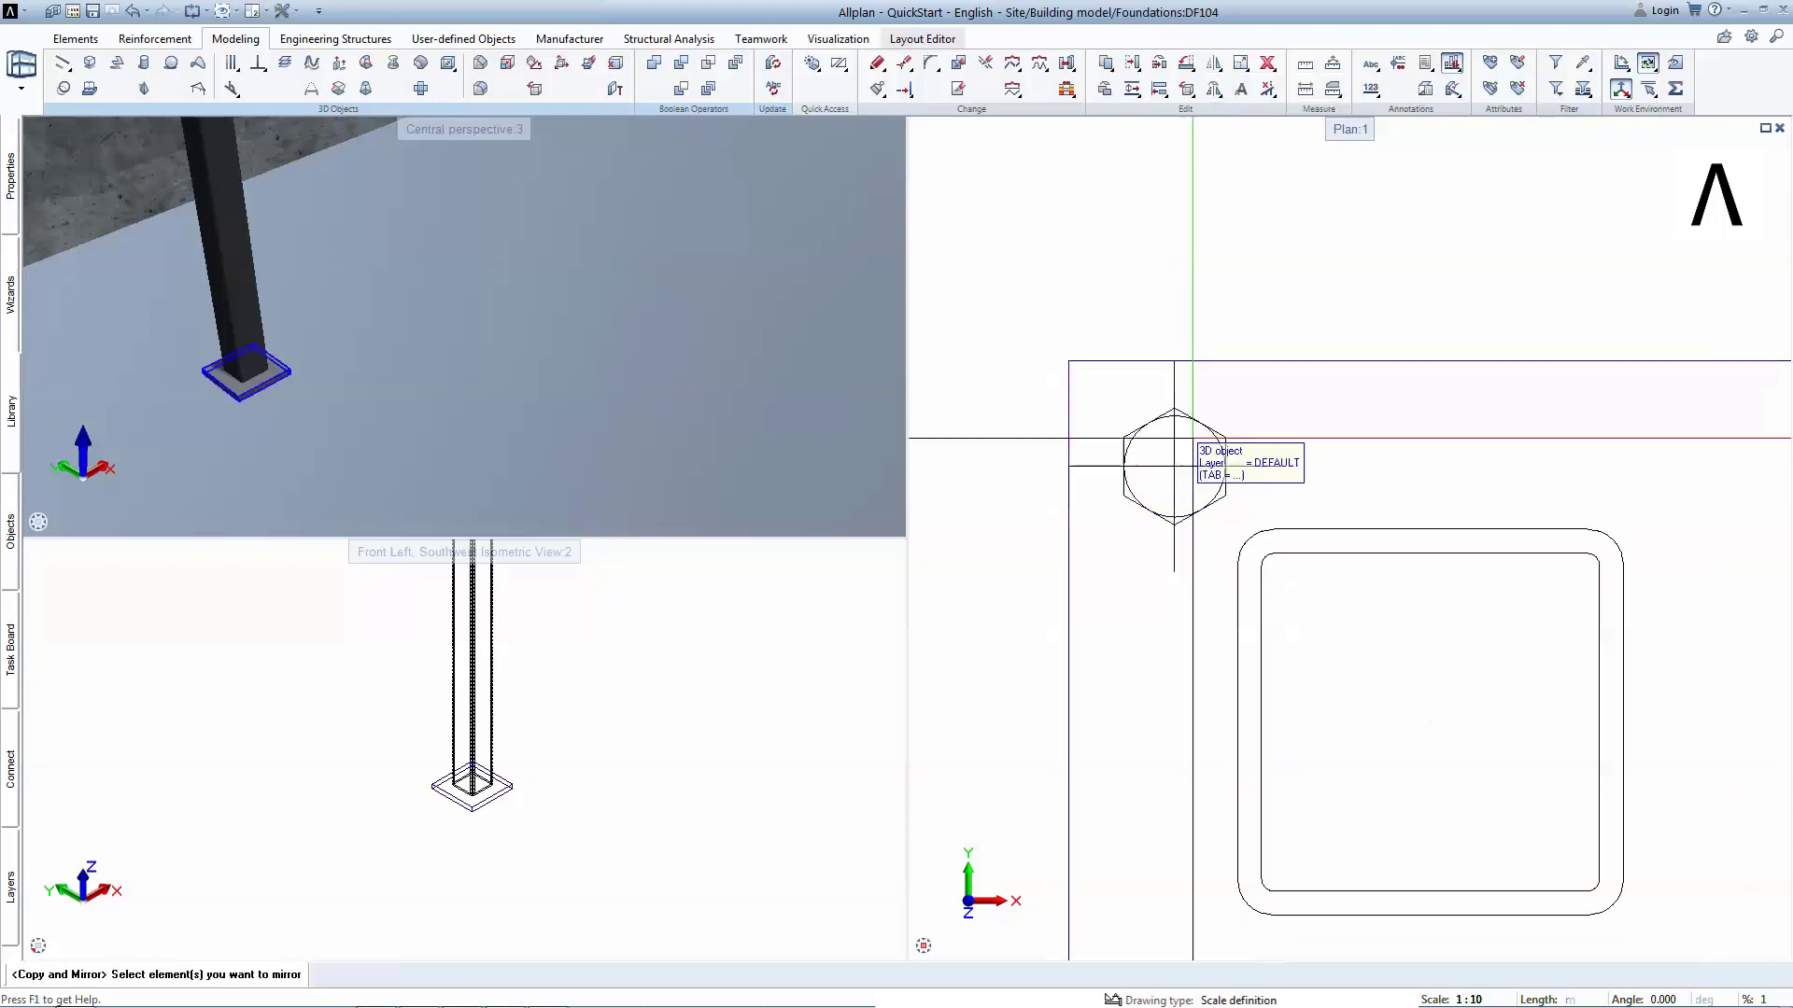
pyautogui.scroll(-1, 1192, 438)
pyautogui.click(1169, 455)
pyautogui.scroll(-1, 1171, 453)
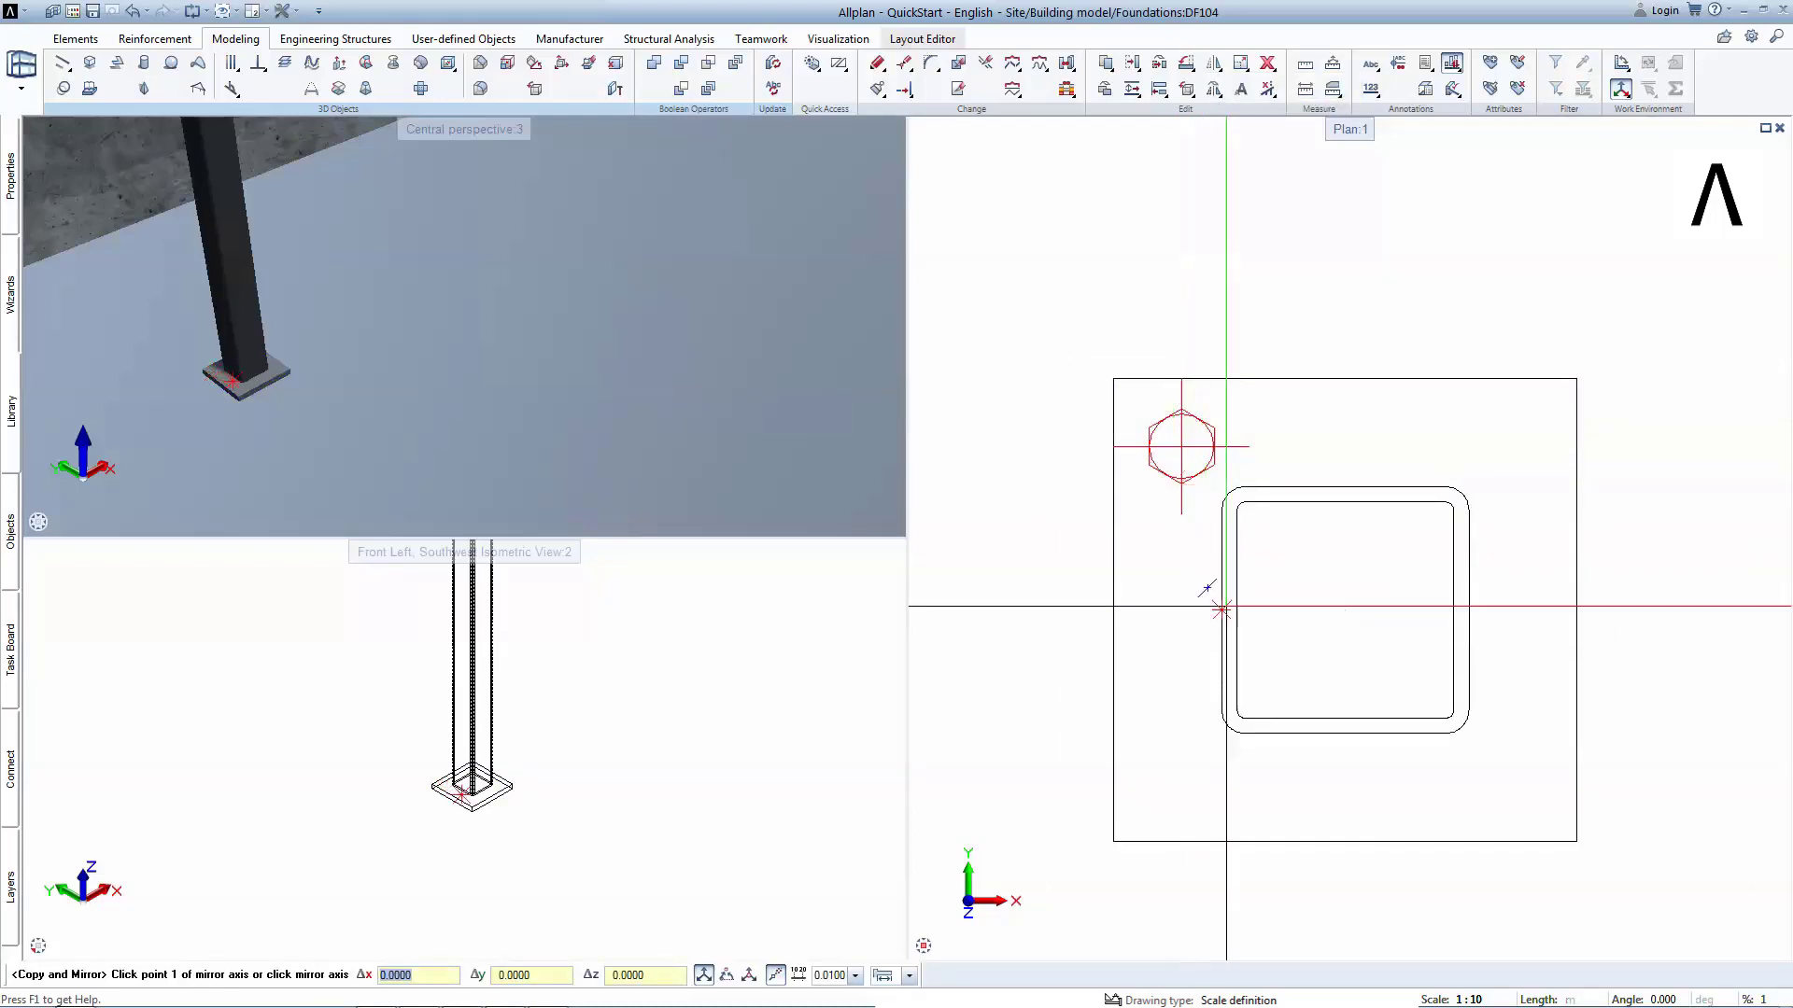
pyautogui.click(1191, 609)
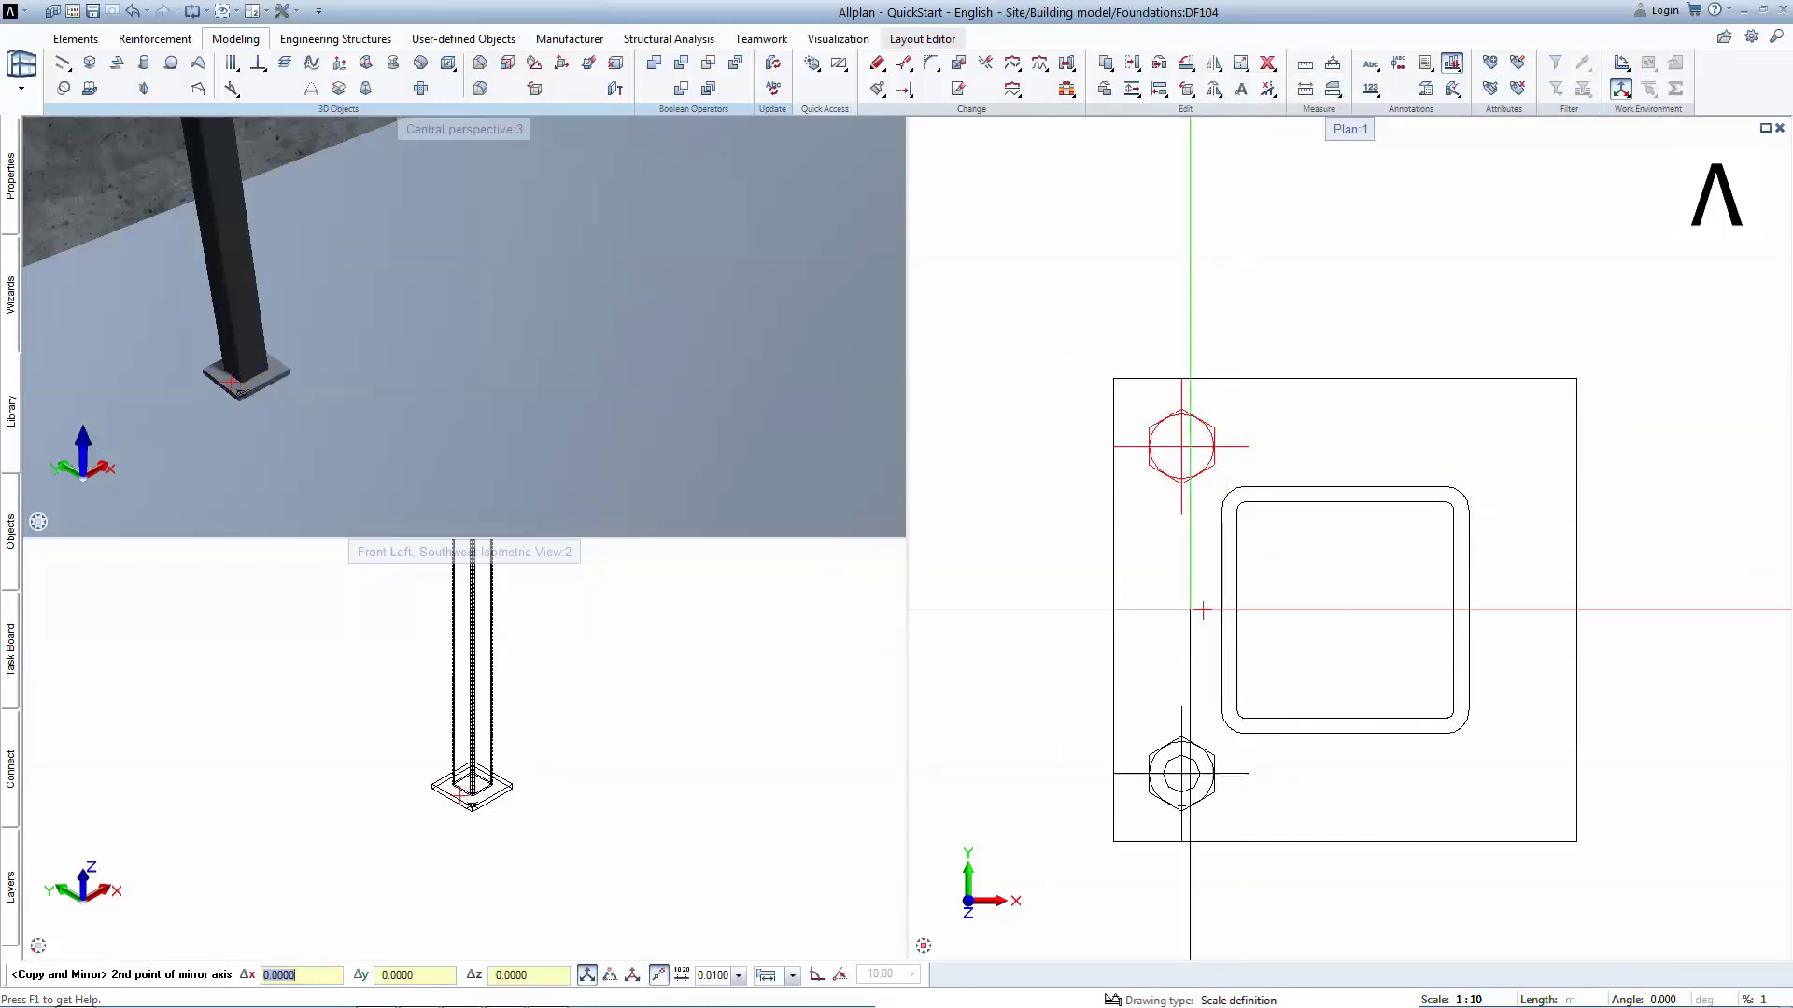
pyautogui.click(1204, 608)
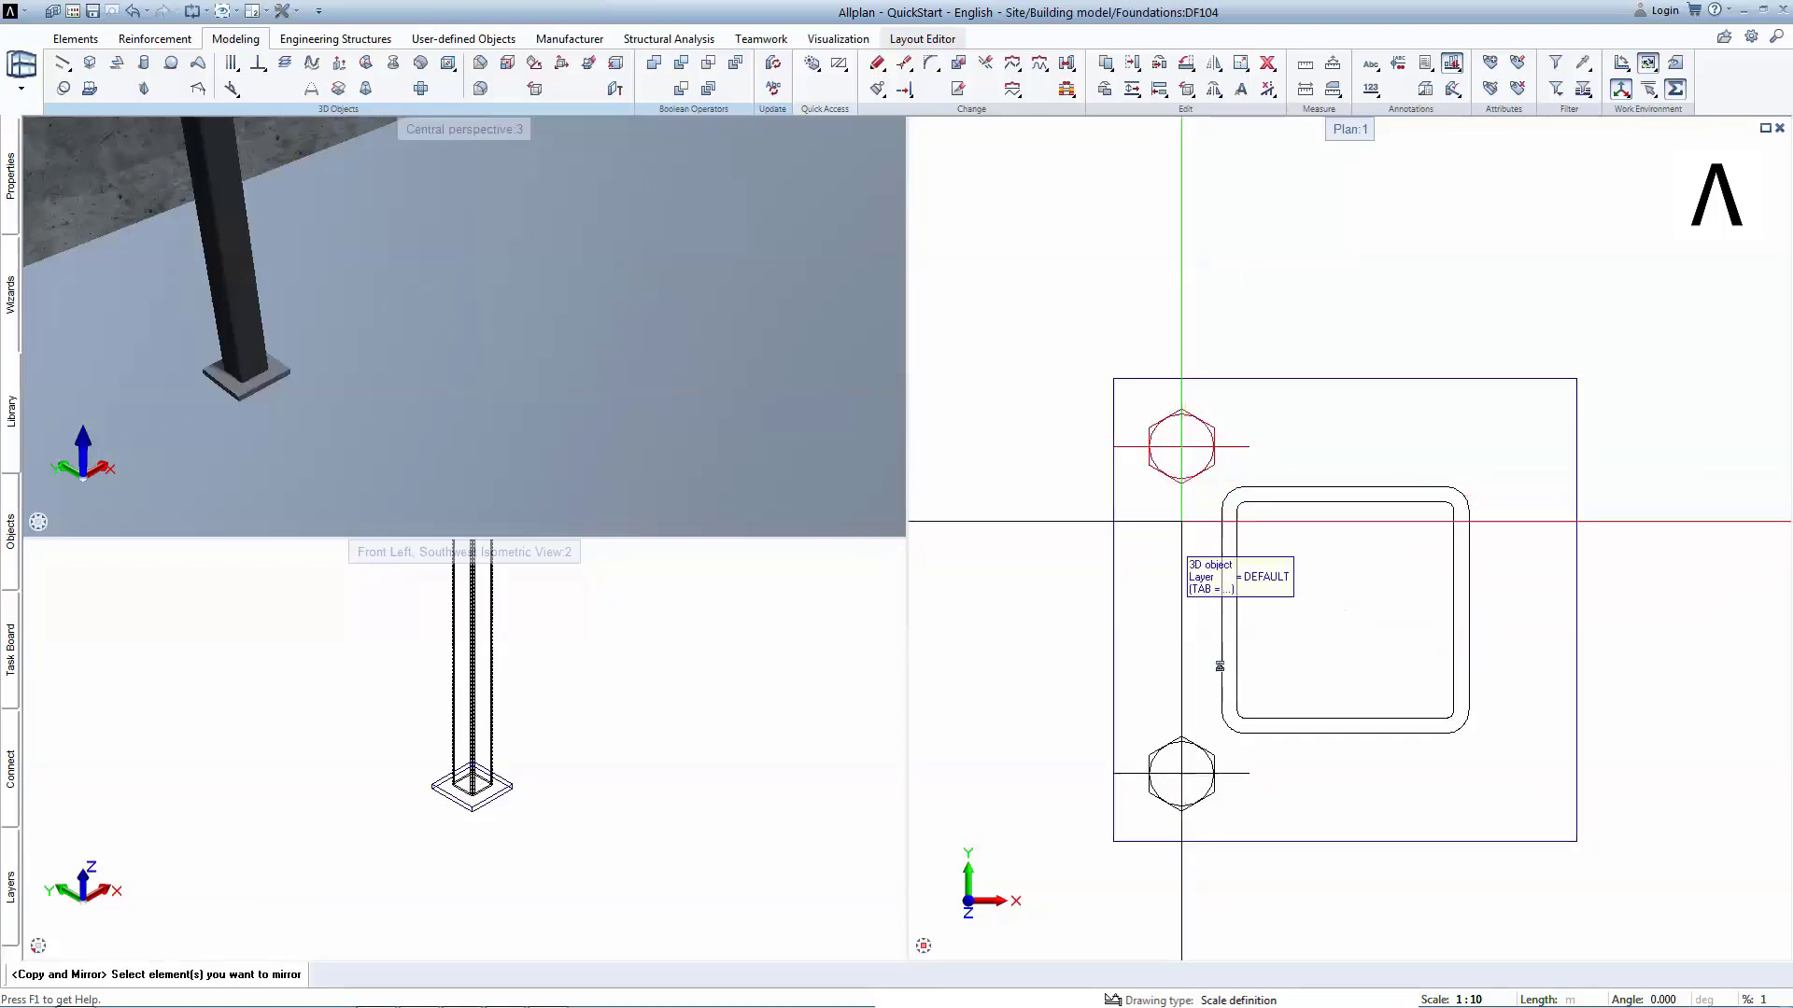
# Mirror both left bolts about the vertical centreline to add the right-hand pair.
pyautogui.click(1198, 761)
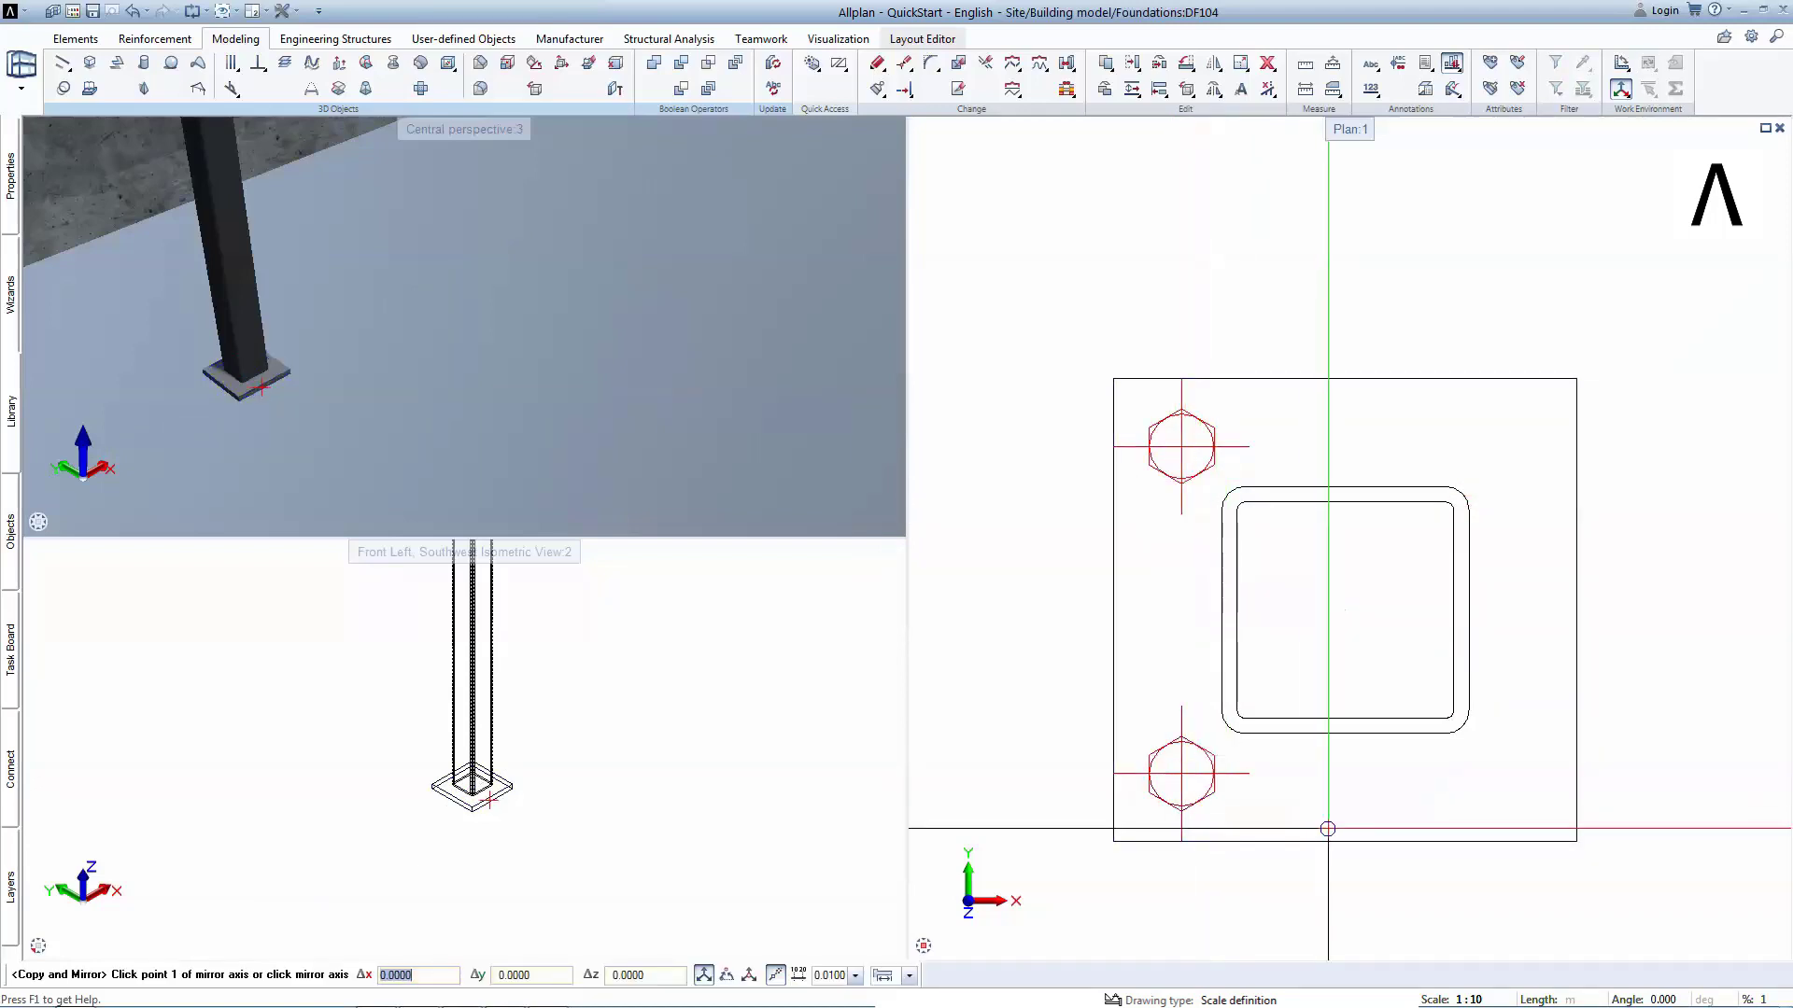
pyautogui.press('Escape')
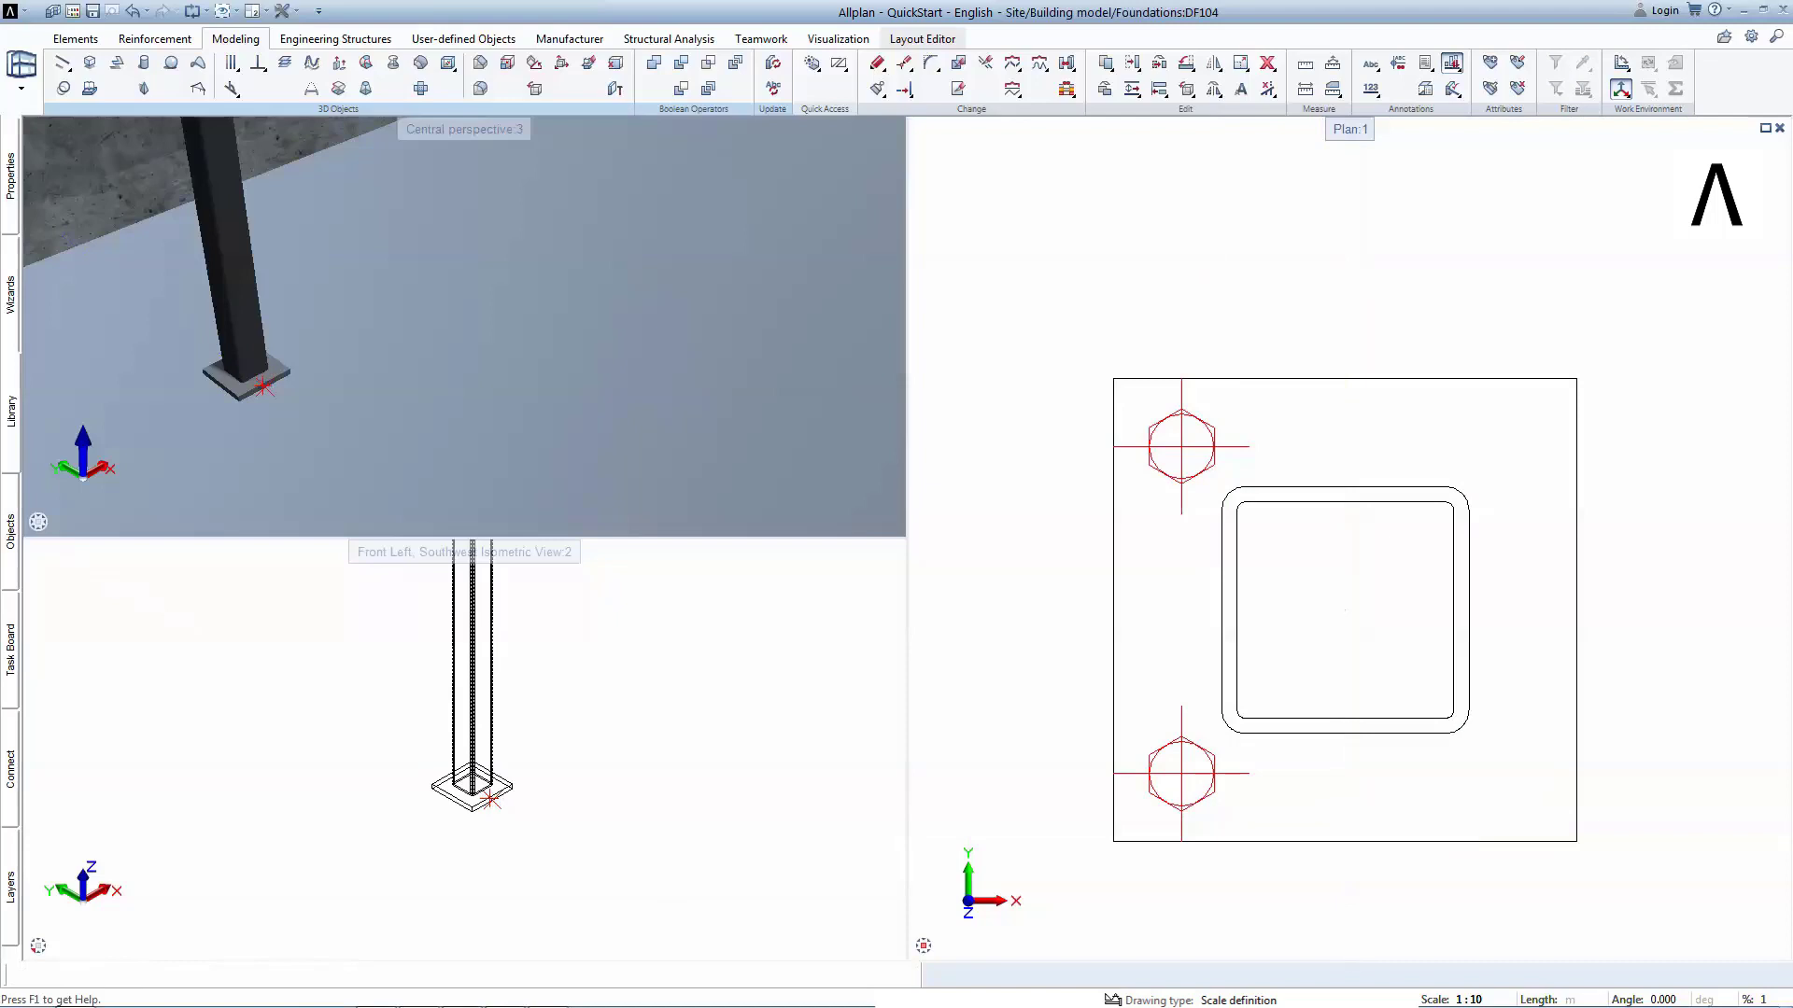
pyautogui.click(1345, 773)
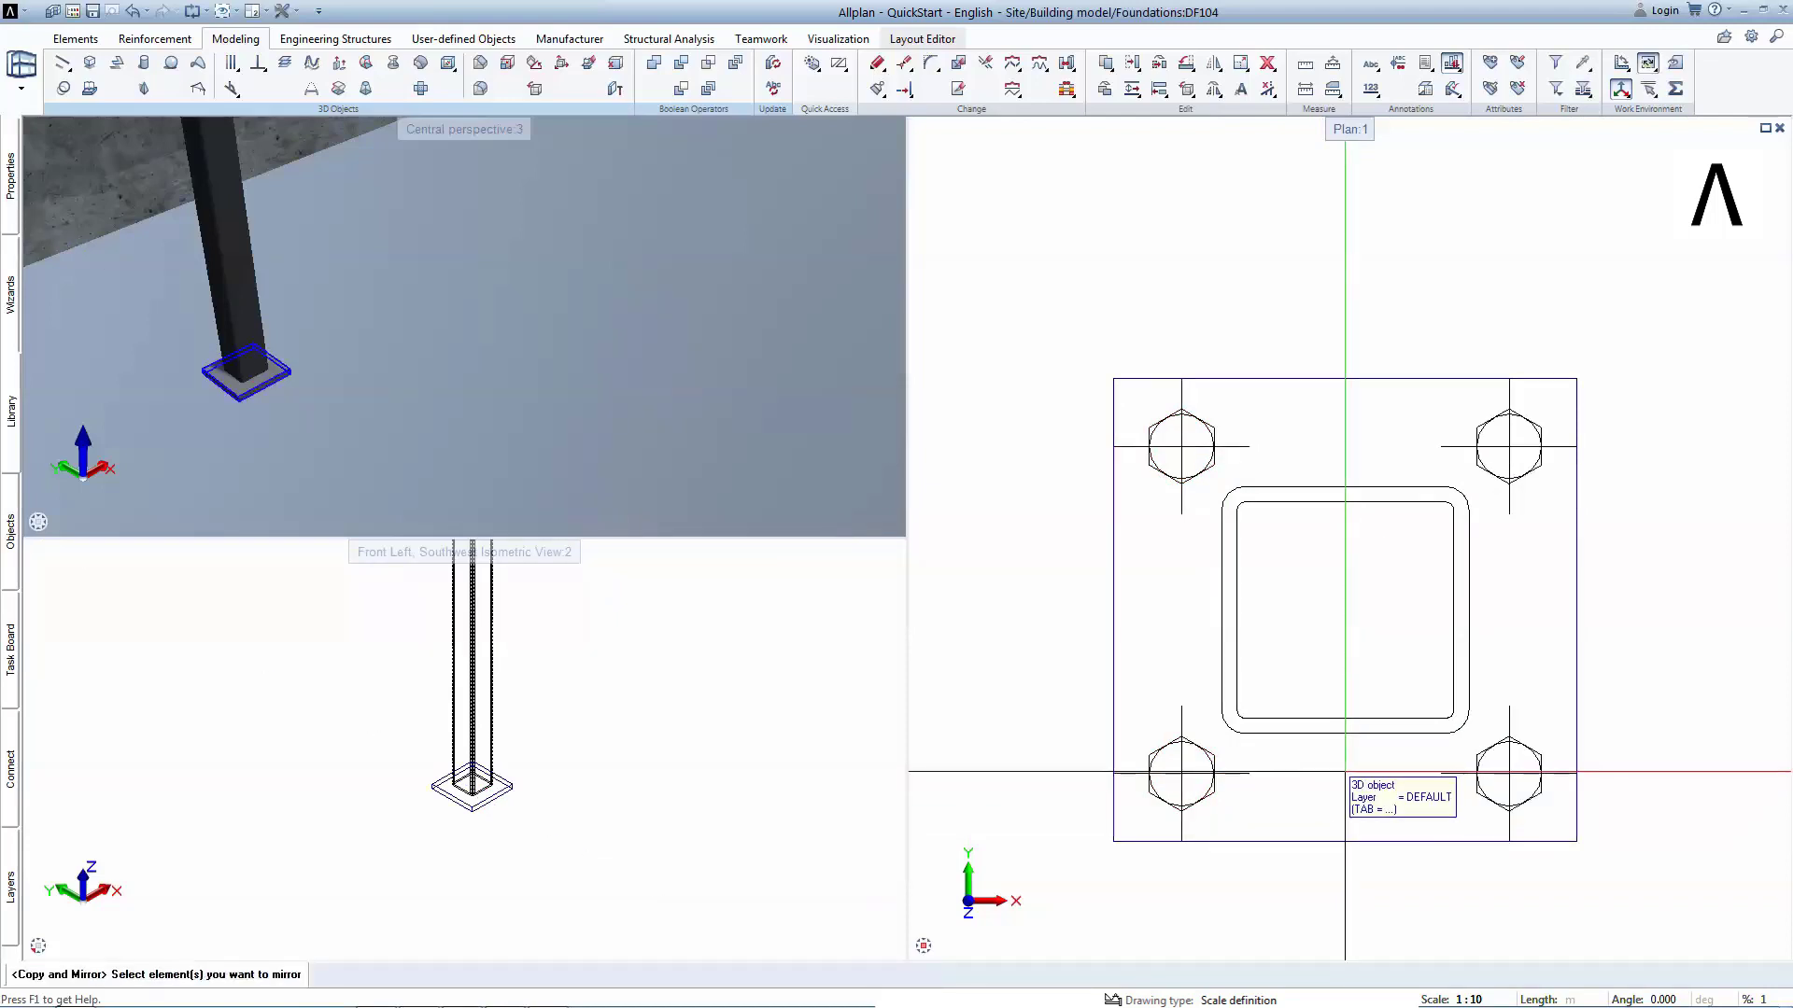
pyautogui.press('Escape')
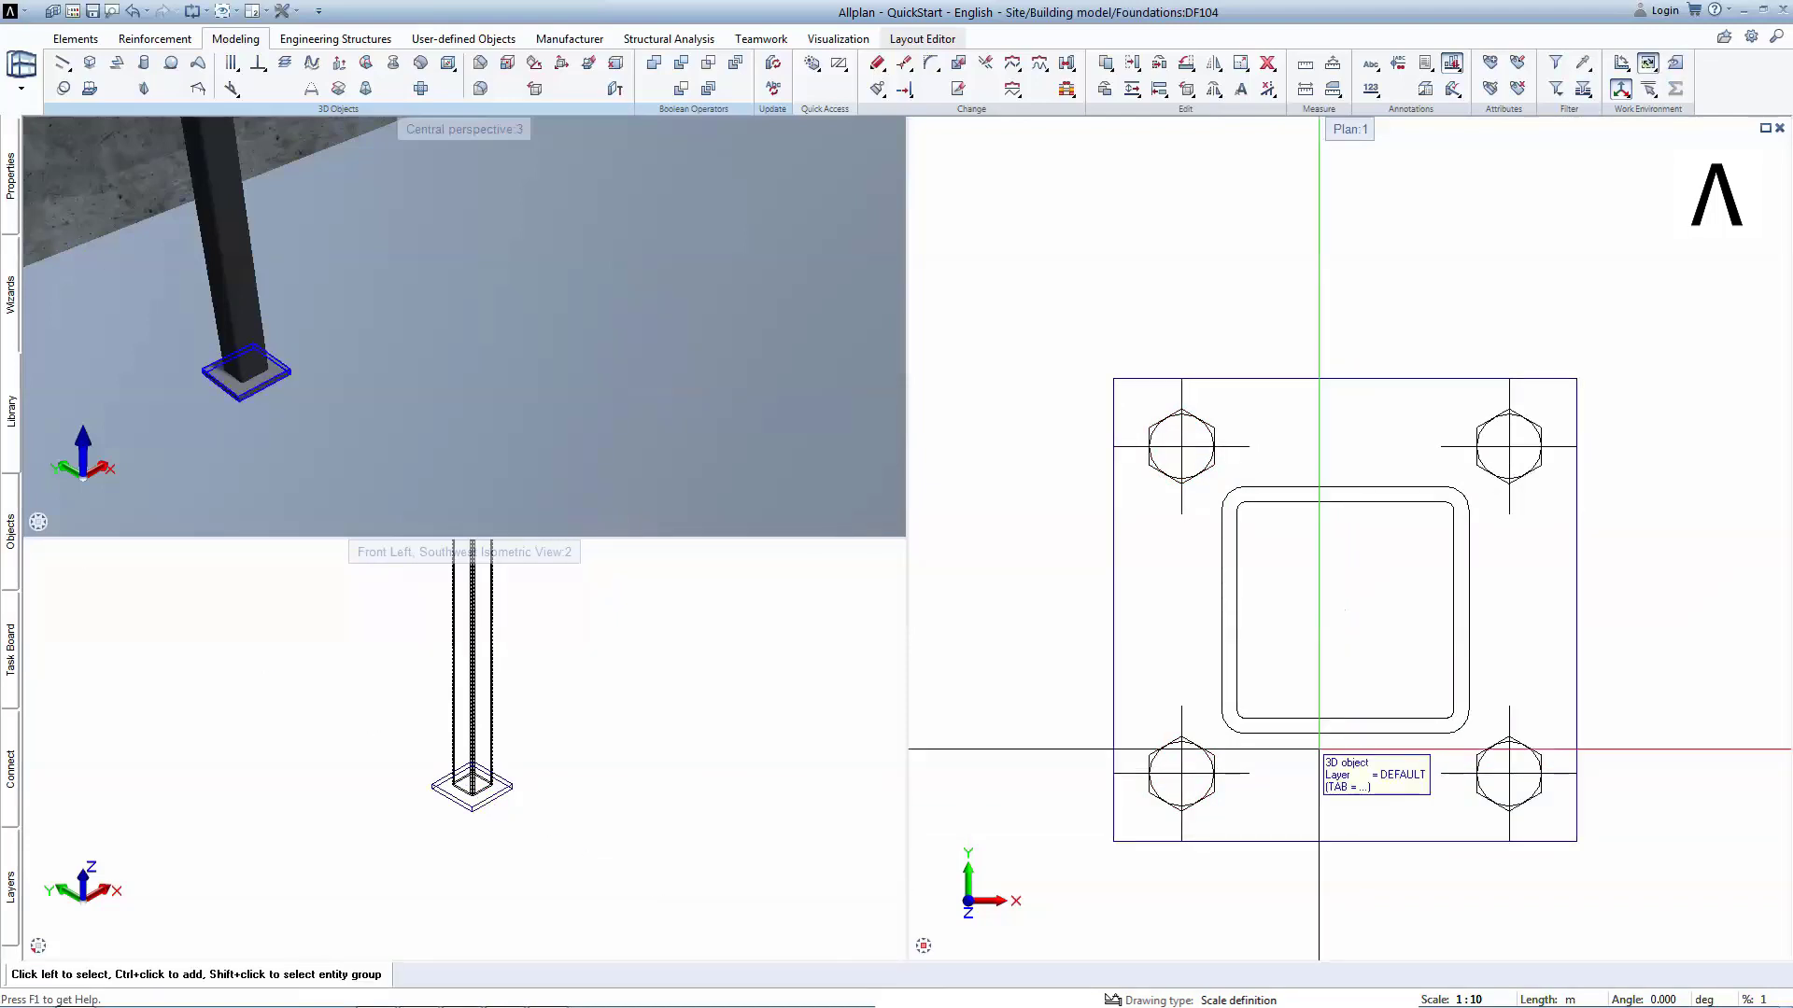
pyautogui.scroll(-1, 1318, 748)
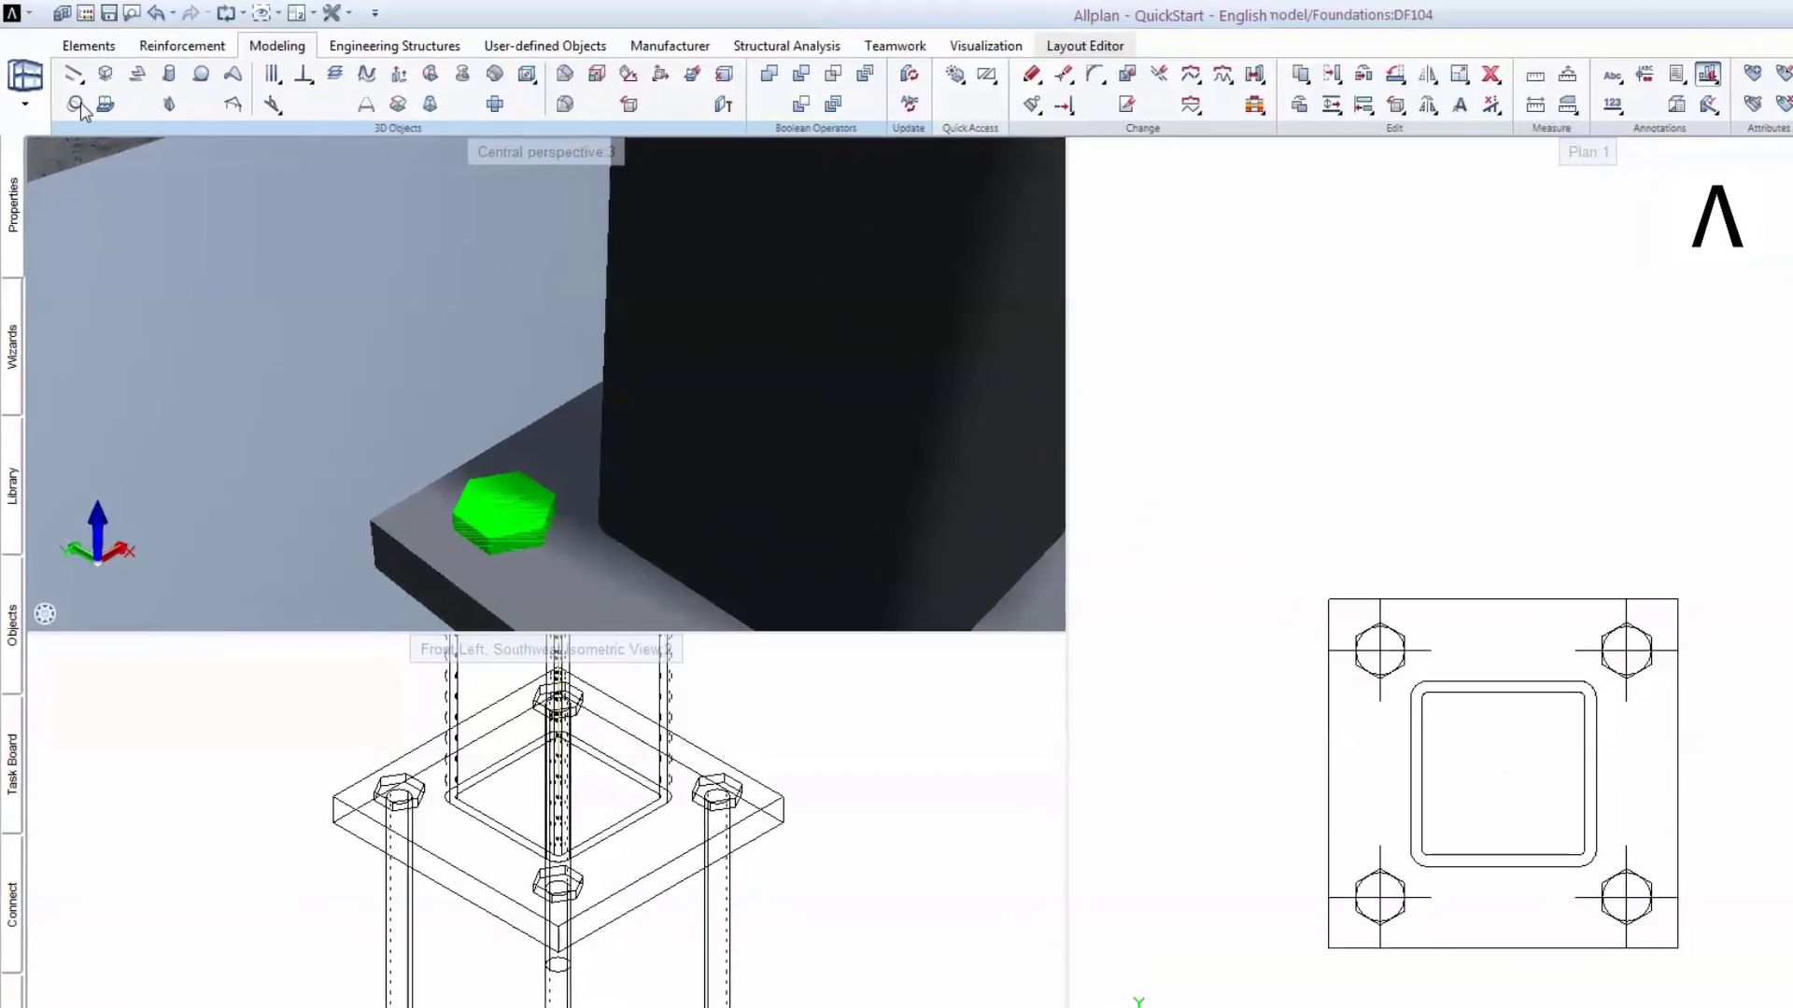
# Model a cylinder centred on the upper-left bolt, default radius, extending below the plate.
pyautogui.click(194, 85)
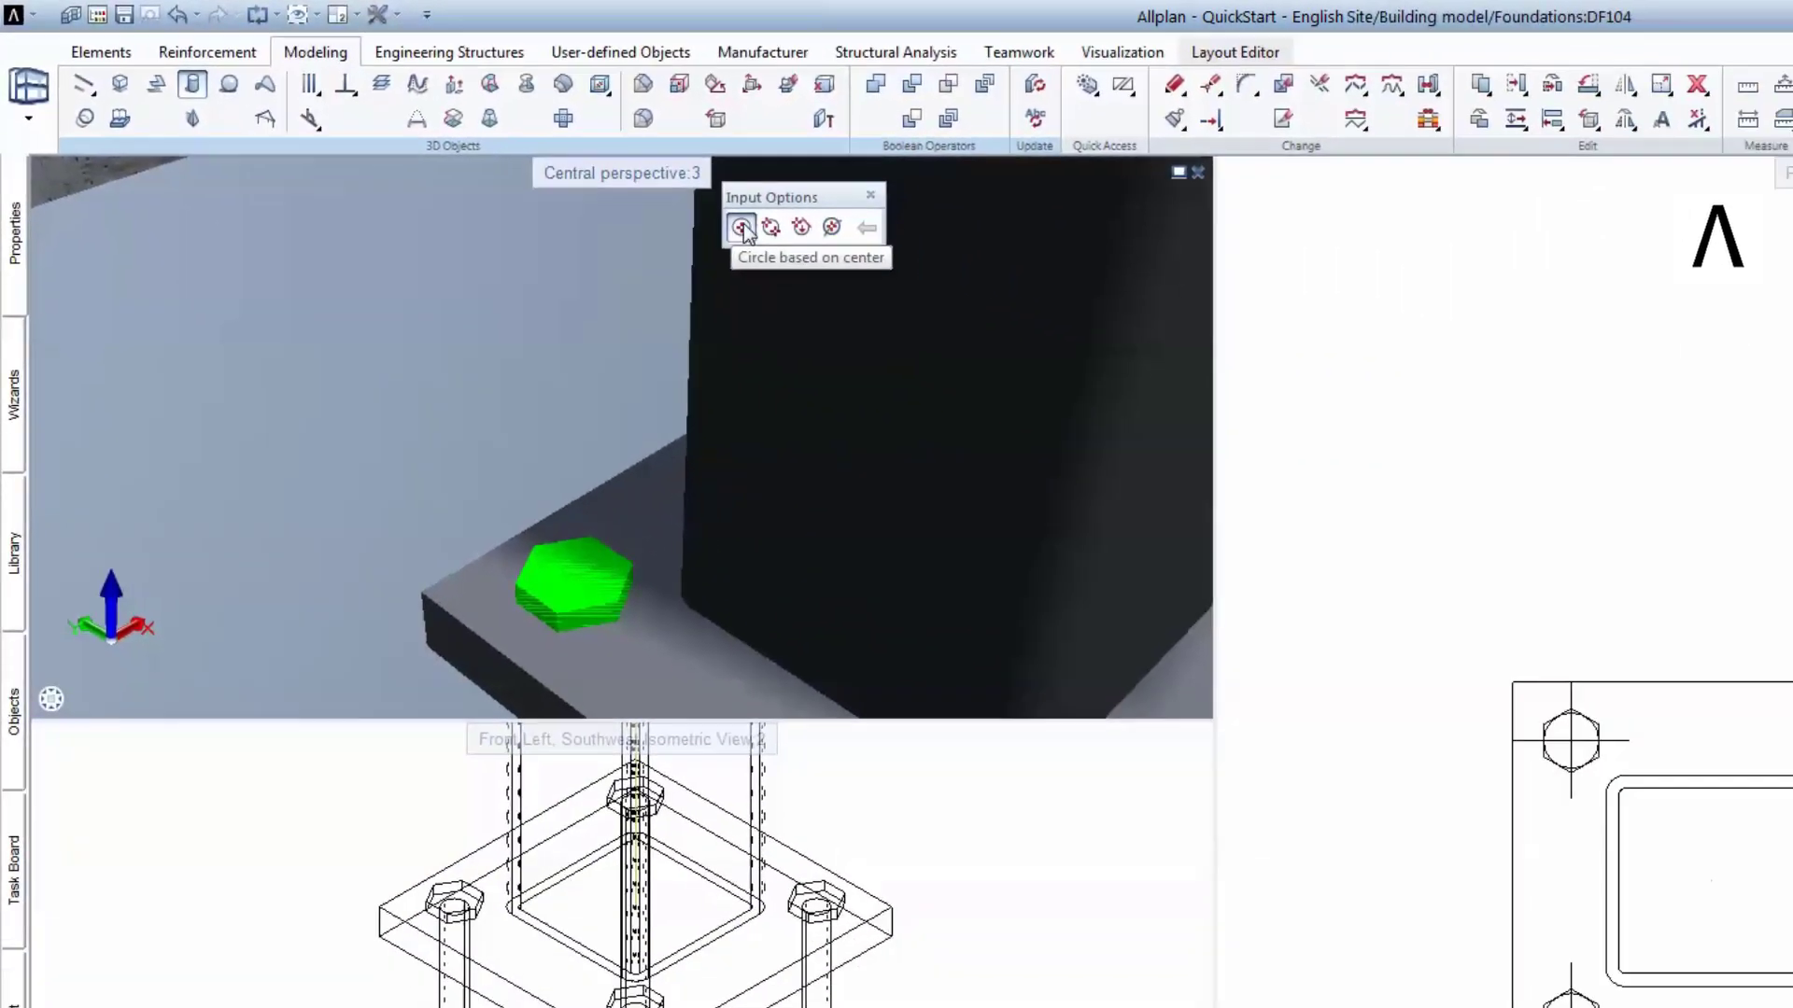
pyautogui.scroll(3, 317, 691)
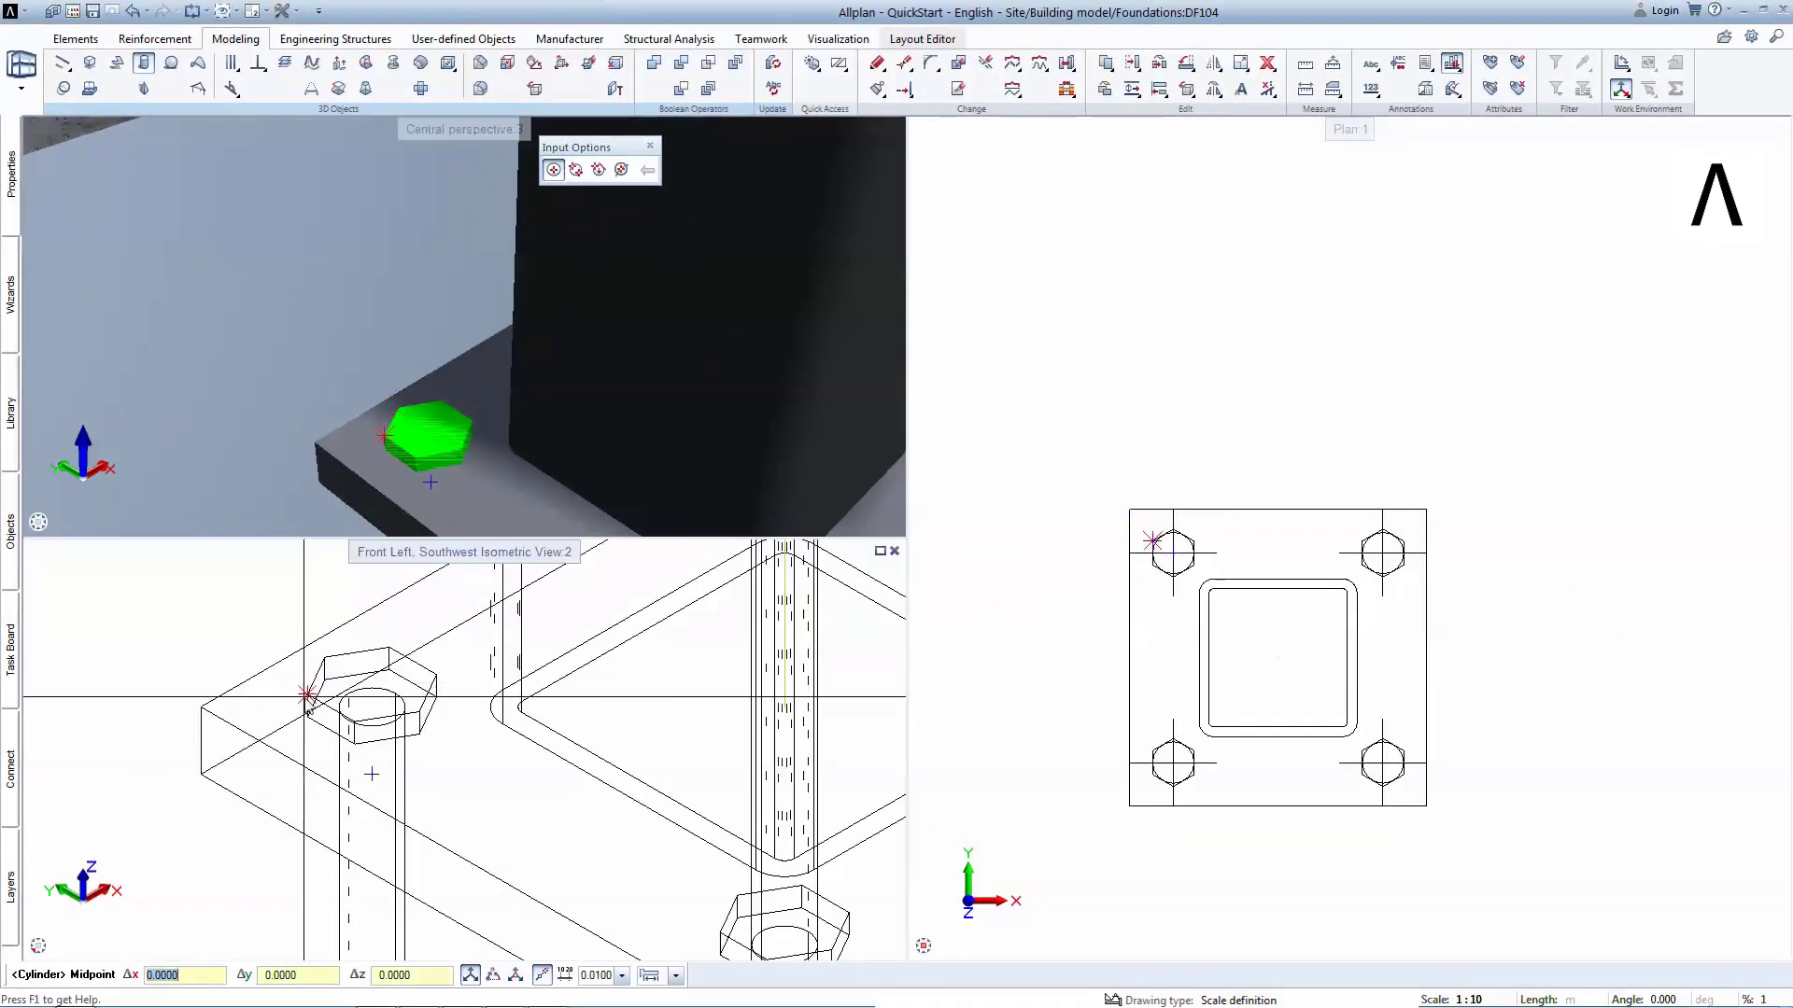
pyautogui.rightClick(371, 773)
pyautogui.click(372, 545)
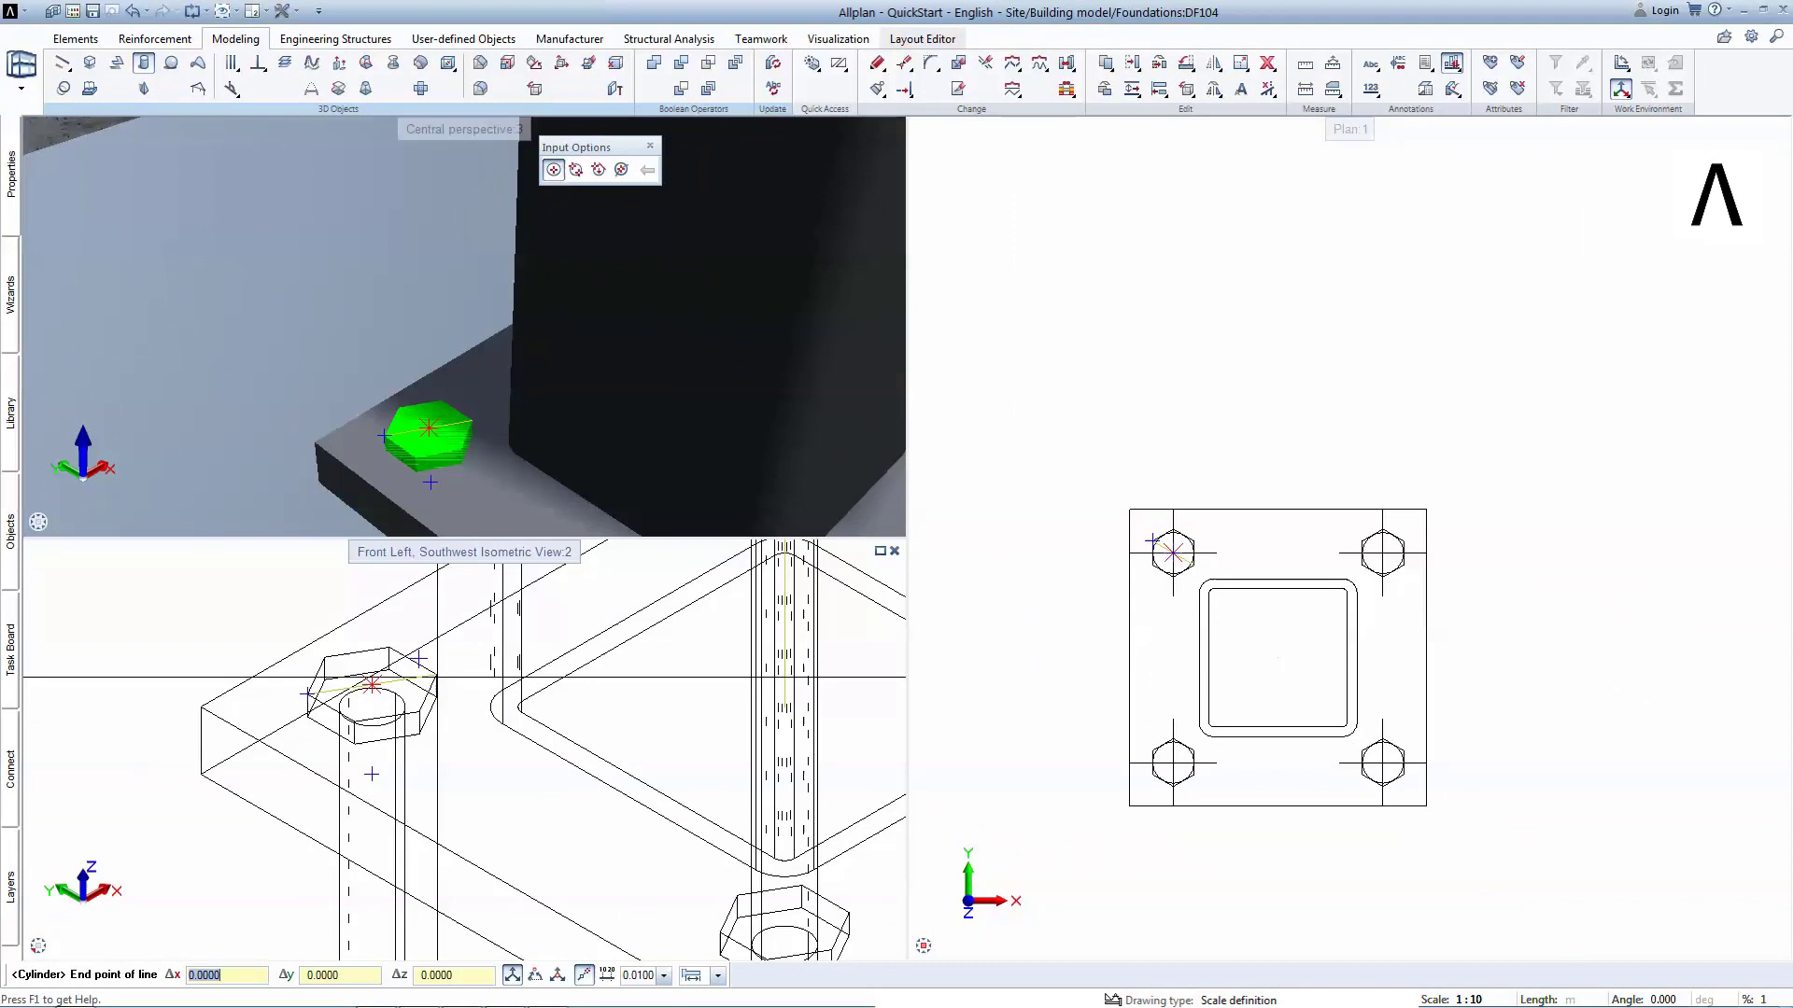
pyautogui.click(435, 678)
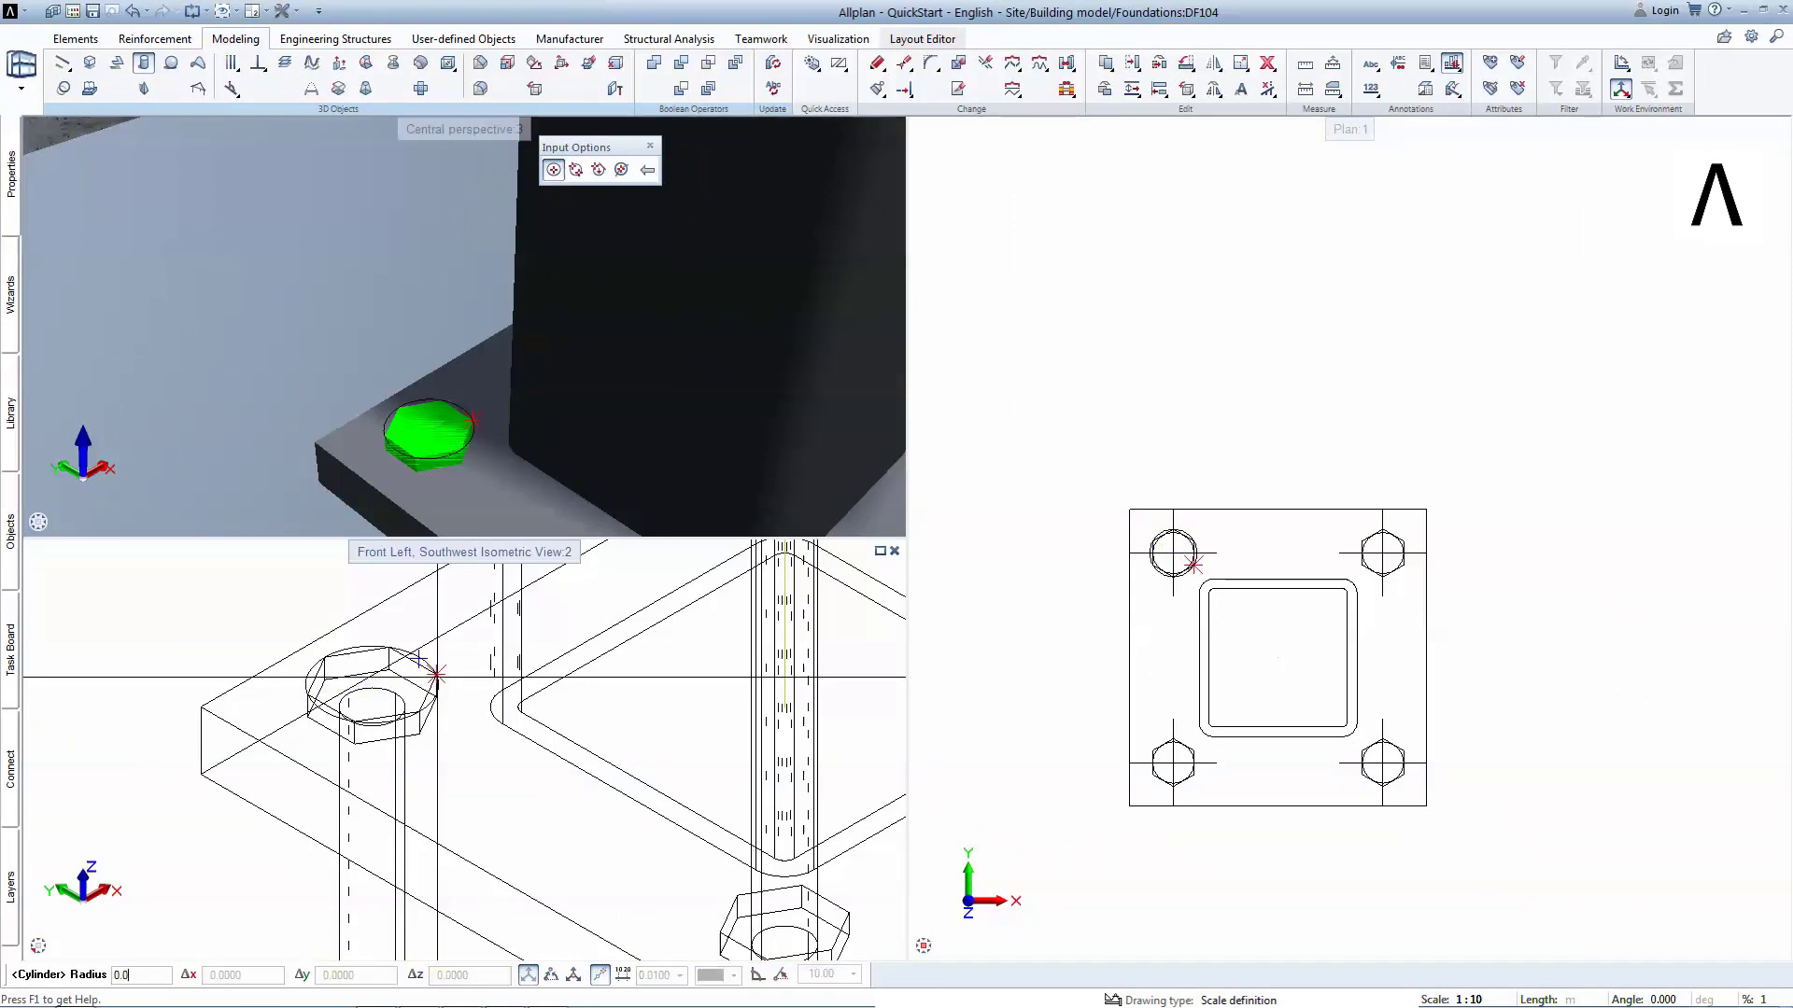
pyautogui.press('Return')
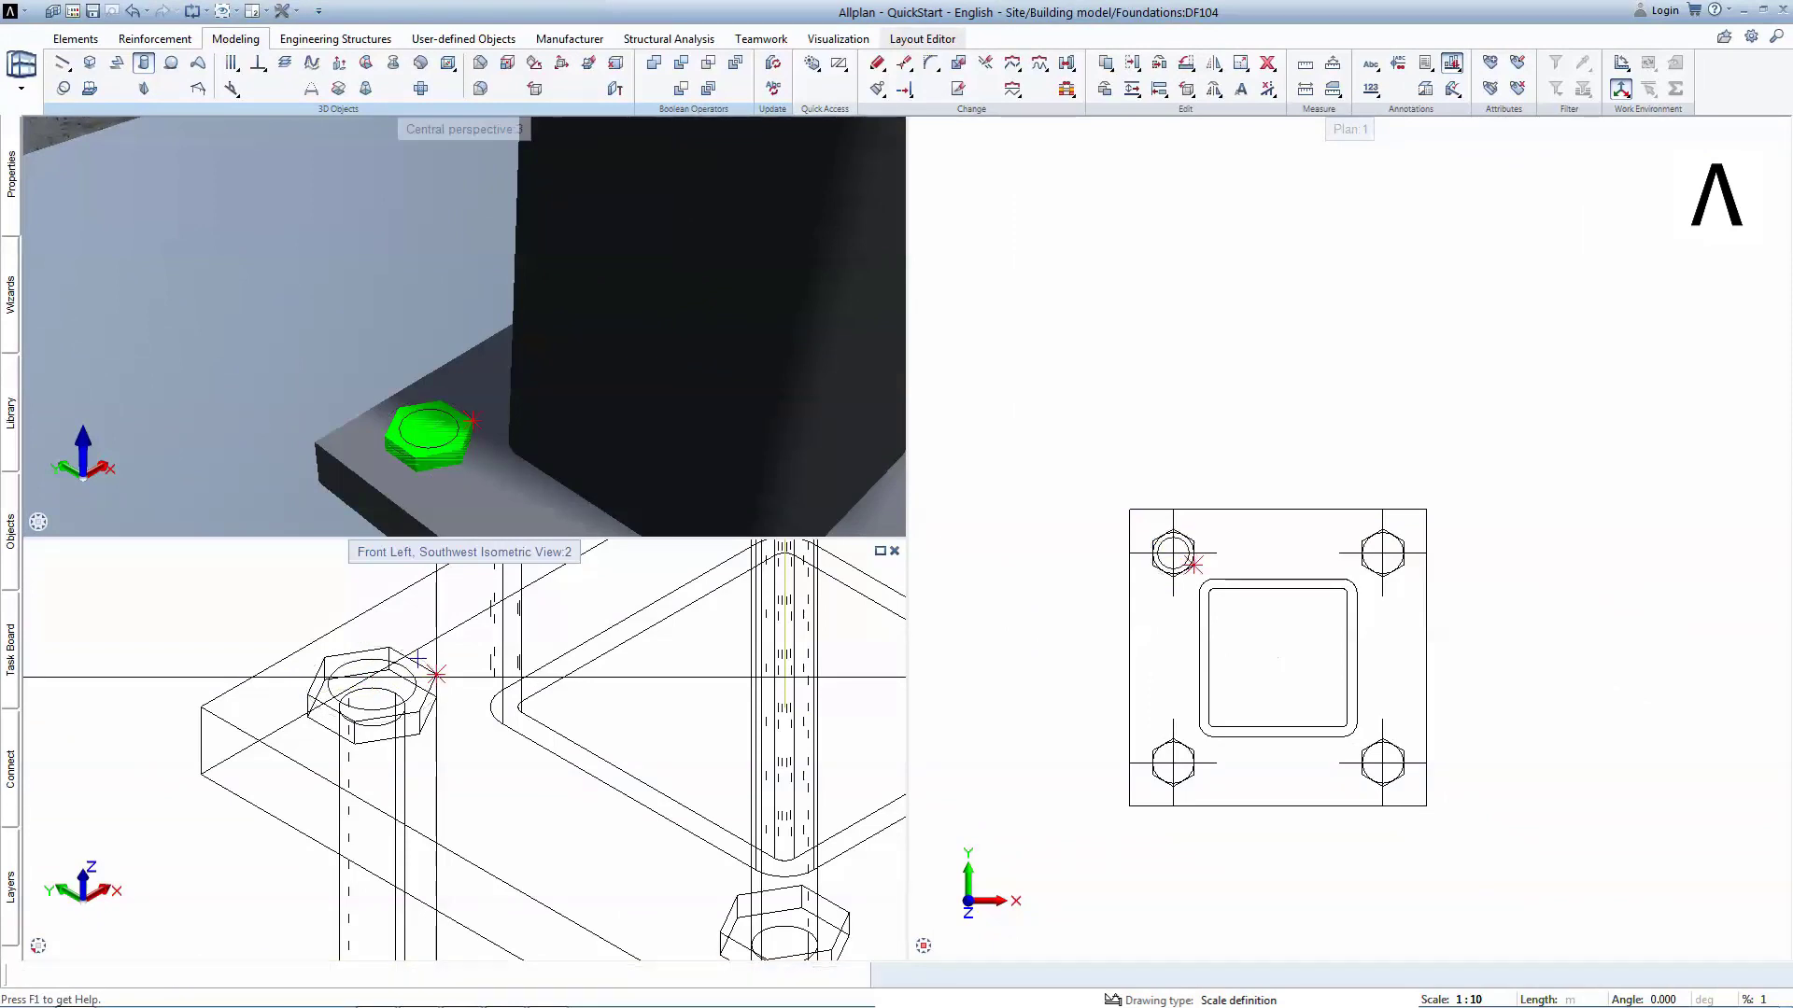
pyautogui.scroll(-3, 435, 674)
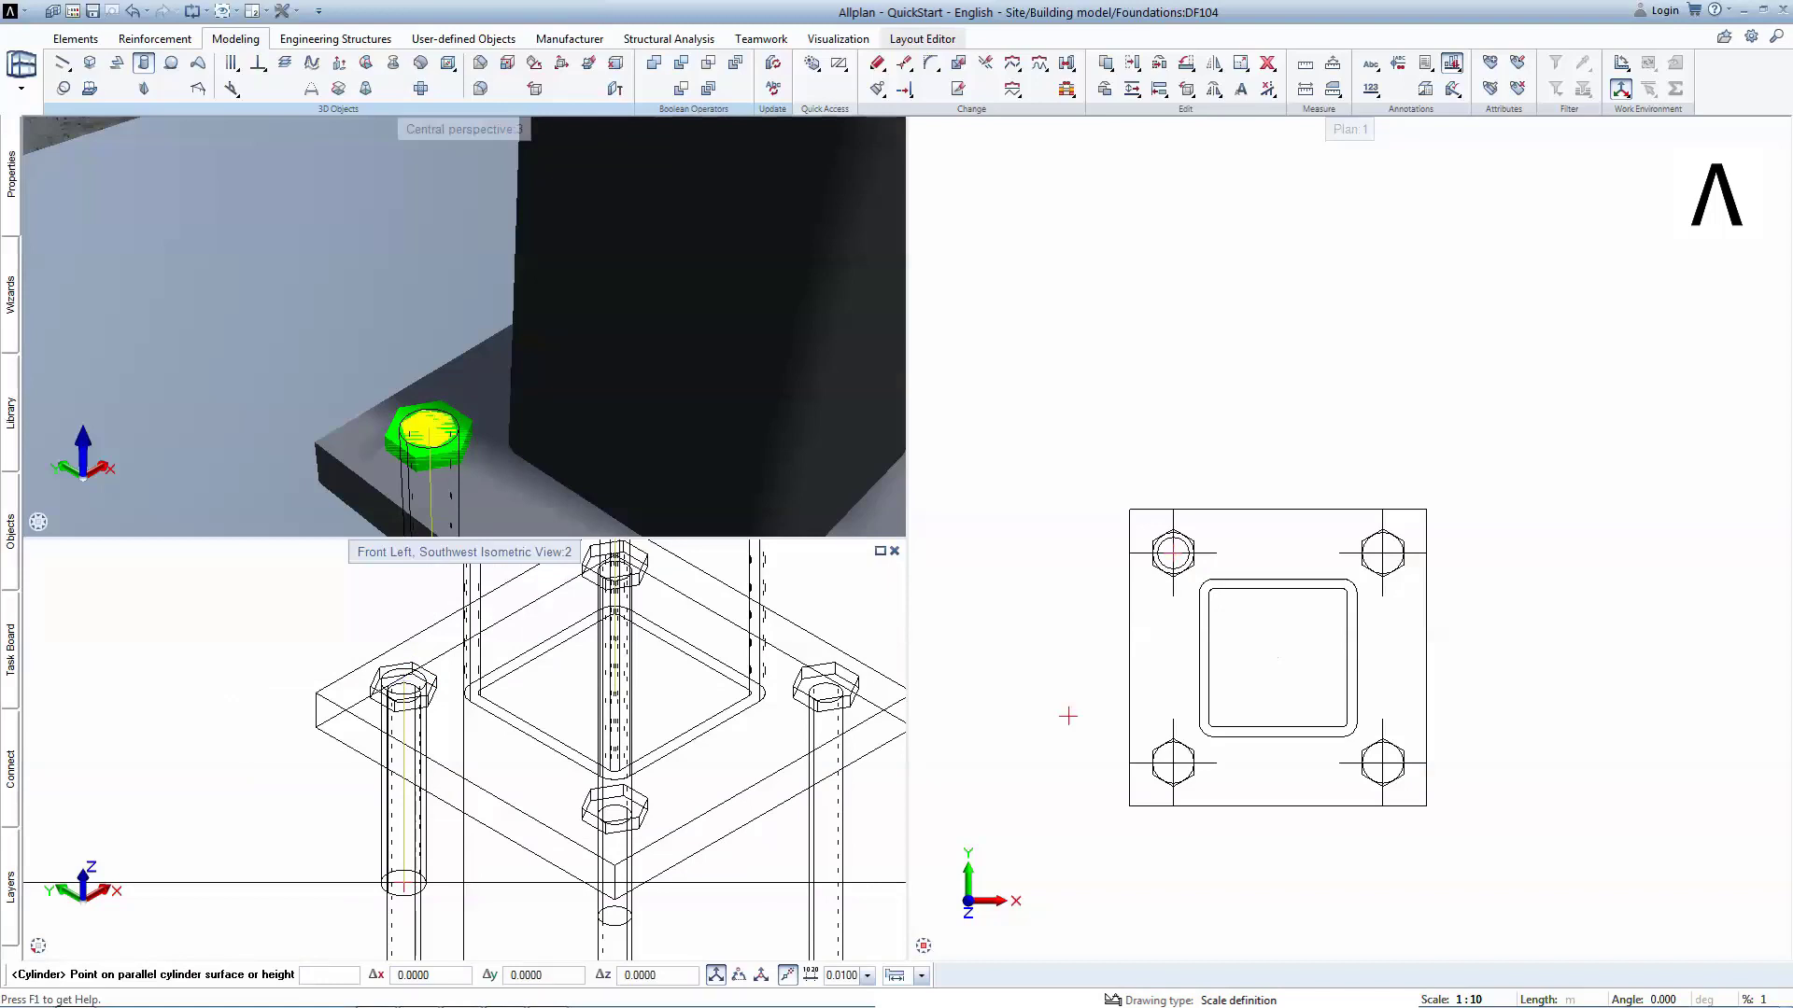
pyautogui.click(403, 882)
pyautogui.press('Escape')
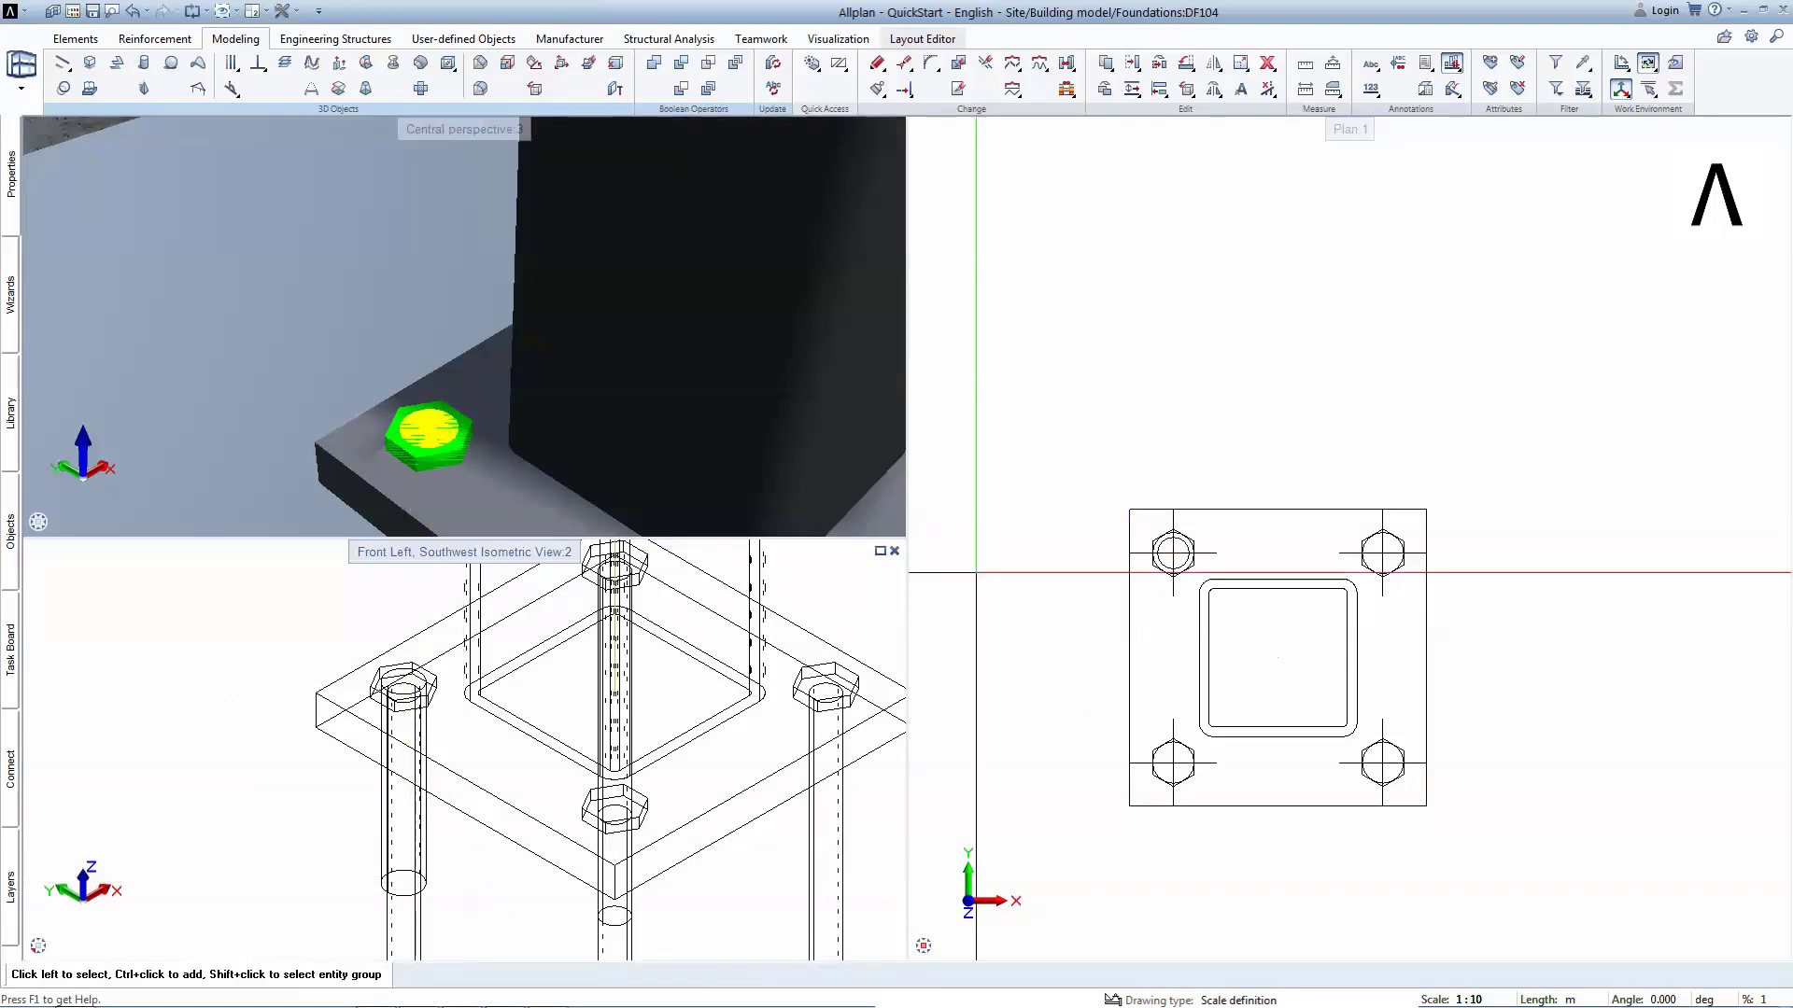
# Copy the cylinder from its centre to the lower-left, lower-right and upper-right bolt centres.
pyautogui.click(1105, 67)
pyautogui.scroll(2, 1173, 553)
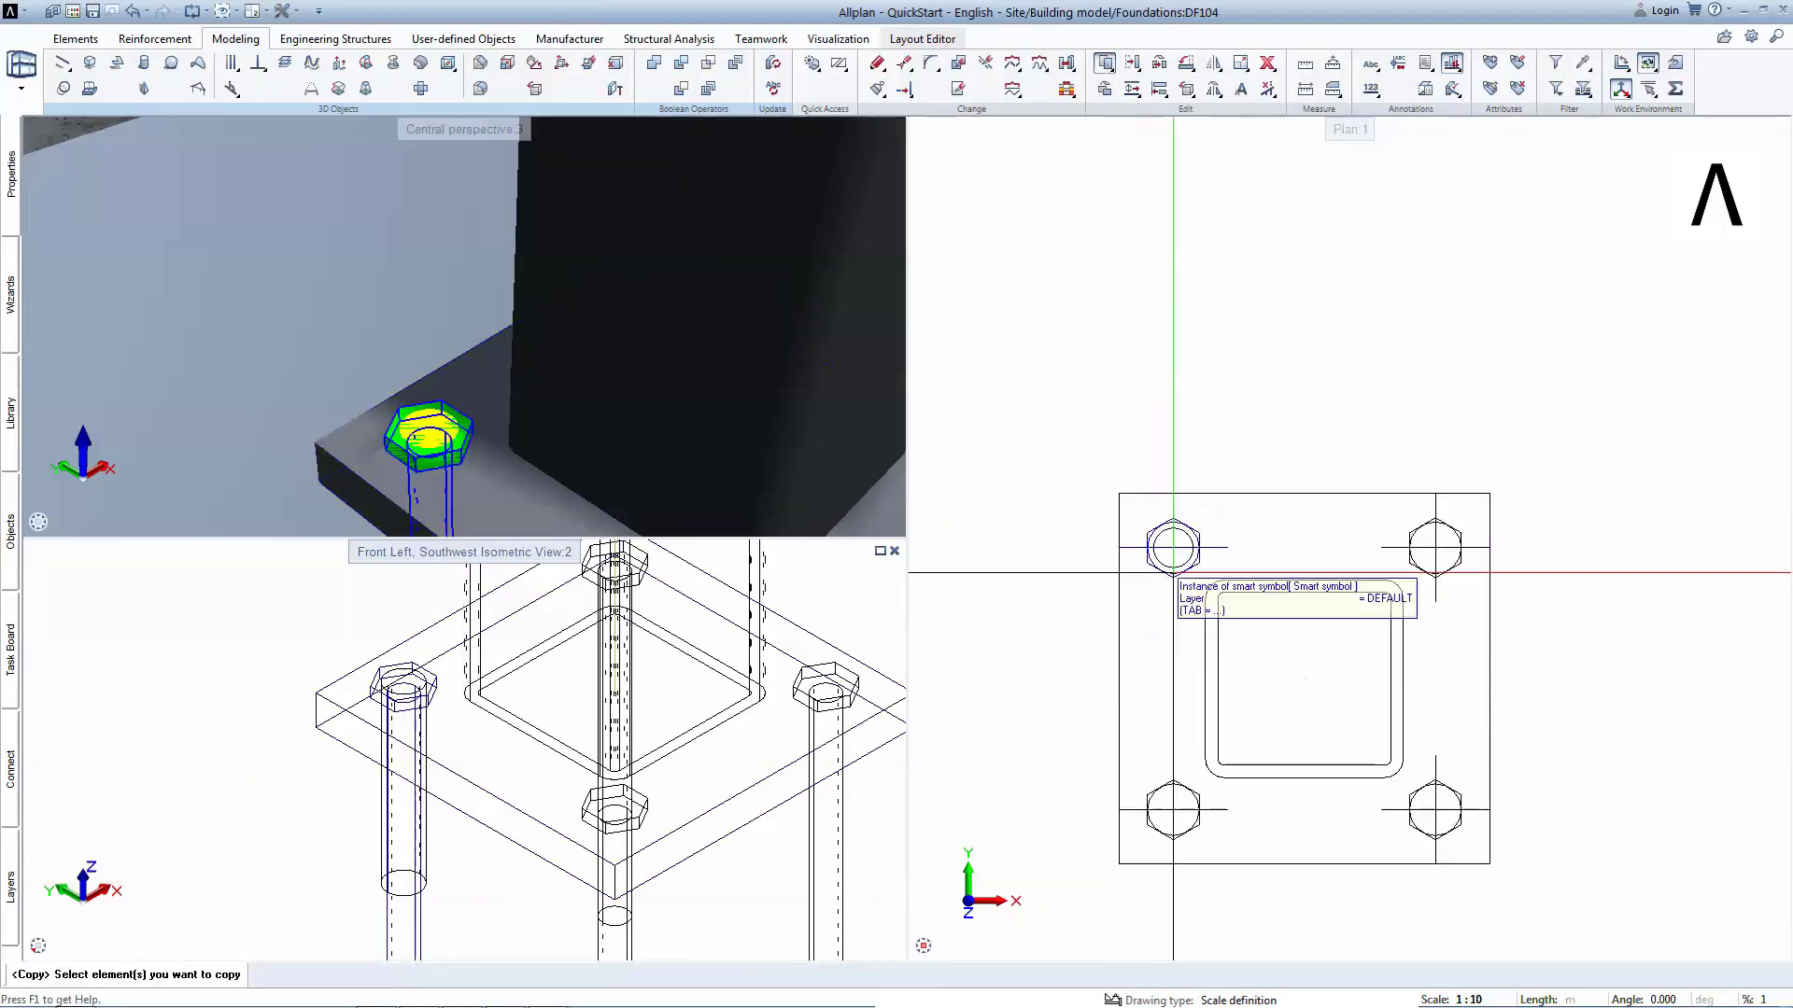
pyautogui.click(1173, 553)
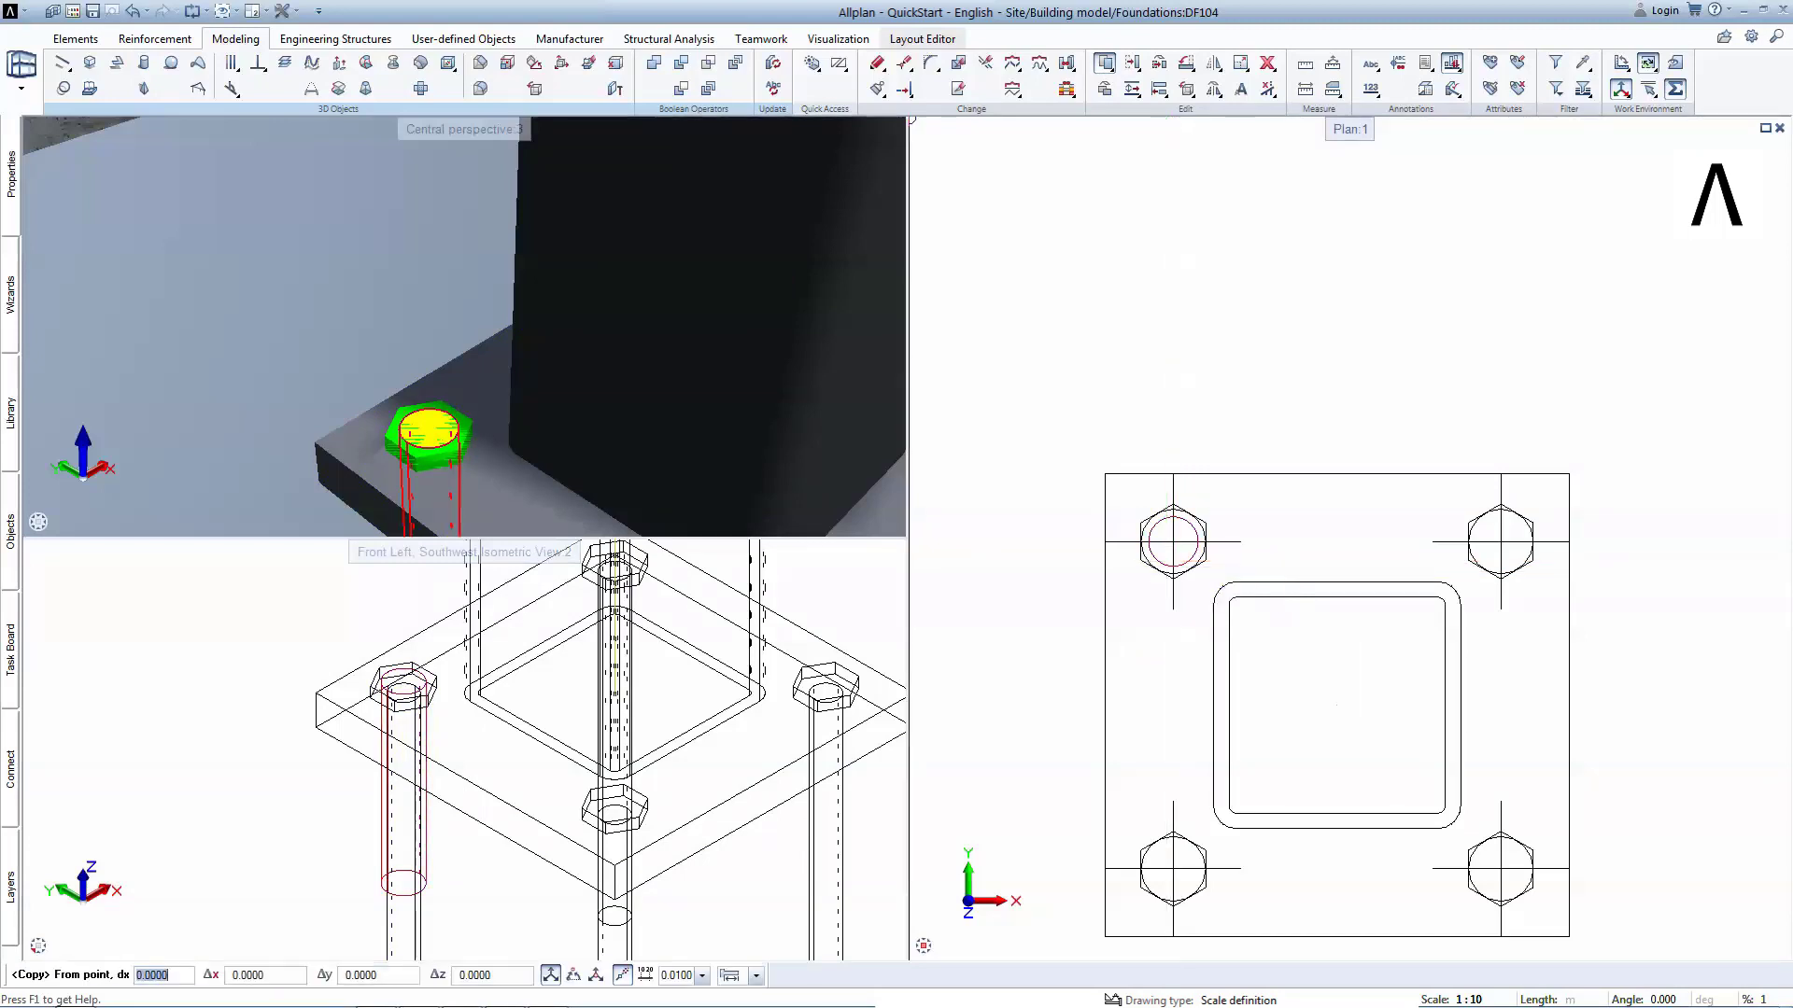
pyautogui.click(1172, 542)
pyautogui.click(1172, 868)
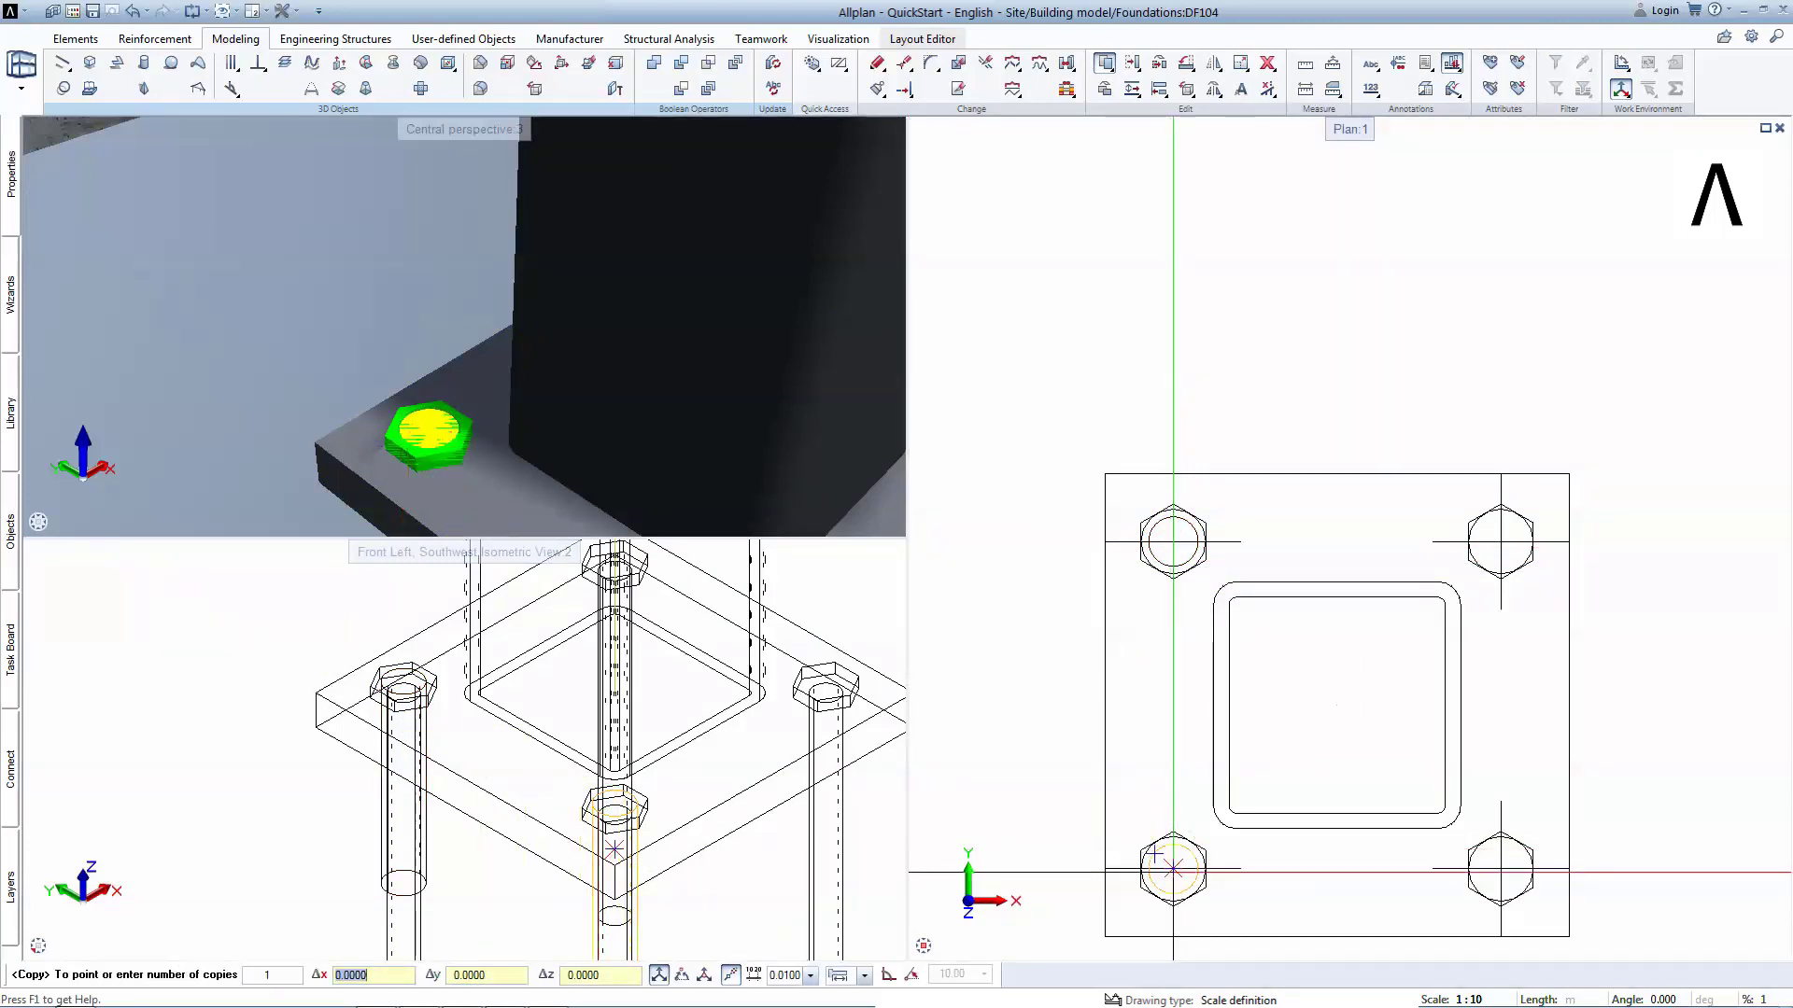
pyautogui.click(1499, 868)
pyautogui.click(1499, 542)
pyautogui.press('Escape')
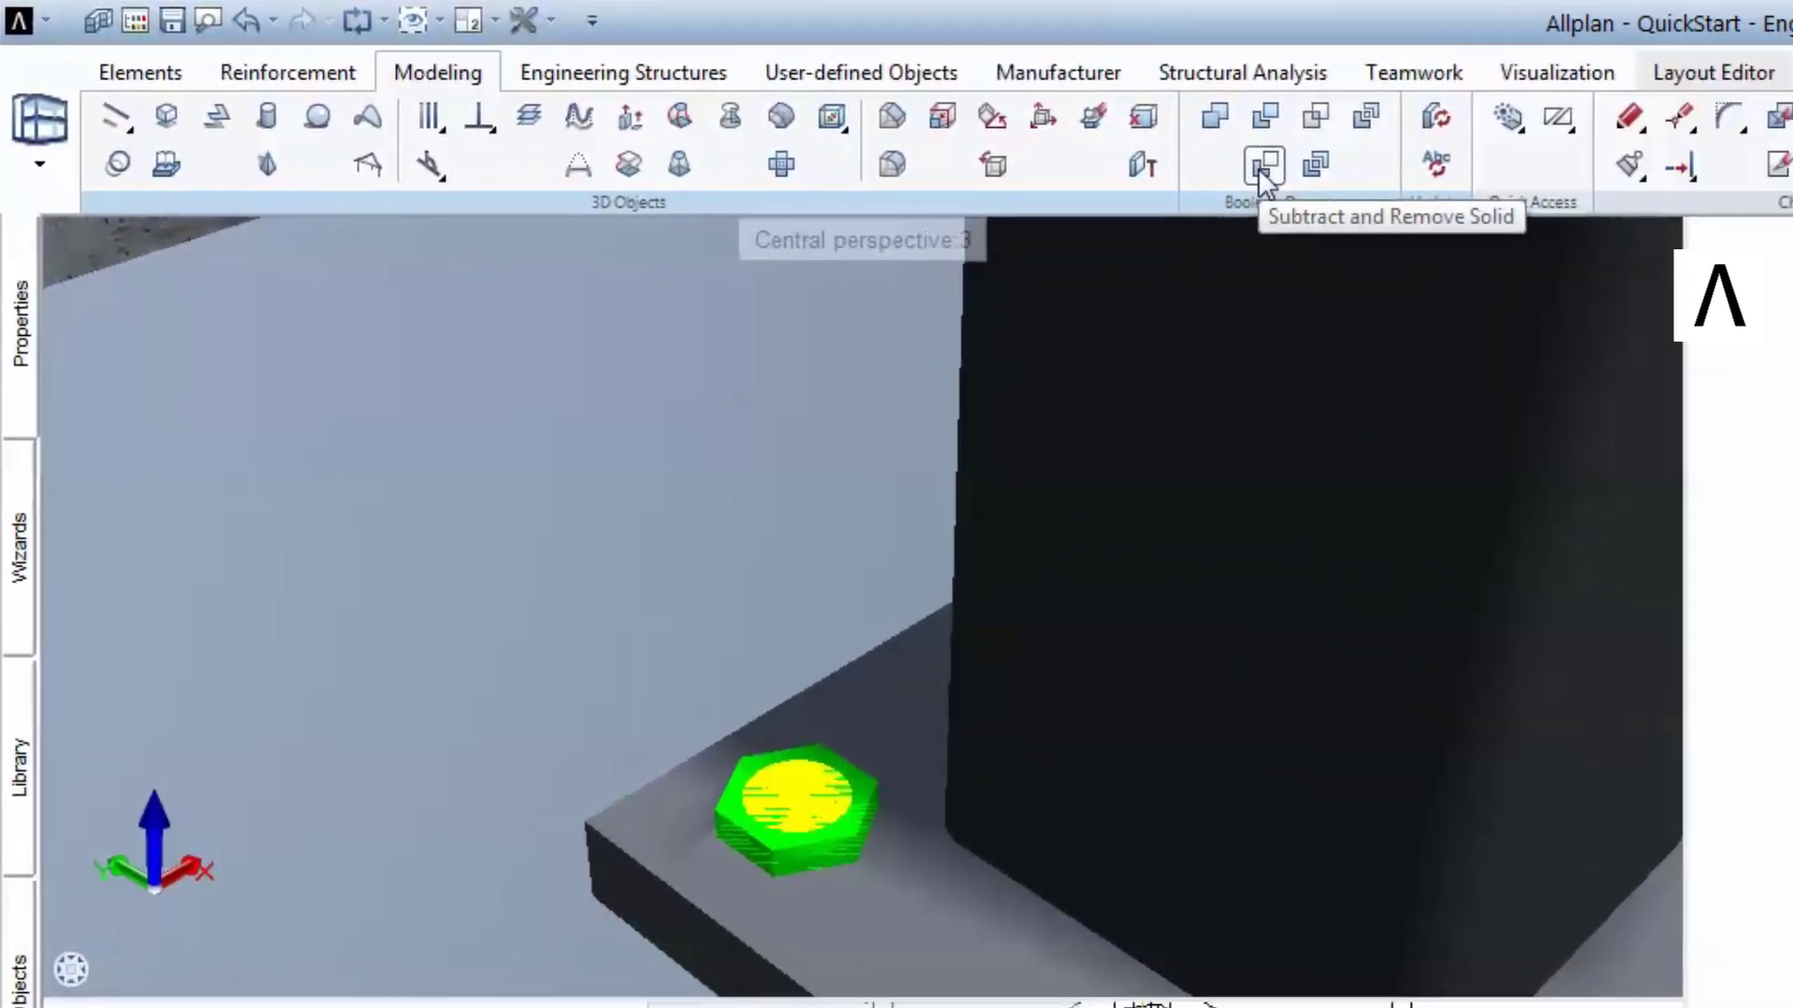
# Subtract the bolt cylinders from the base plate to leave four bolt holes.
pyautogui.click(1263, 168)
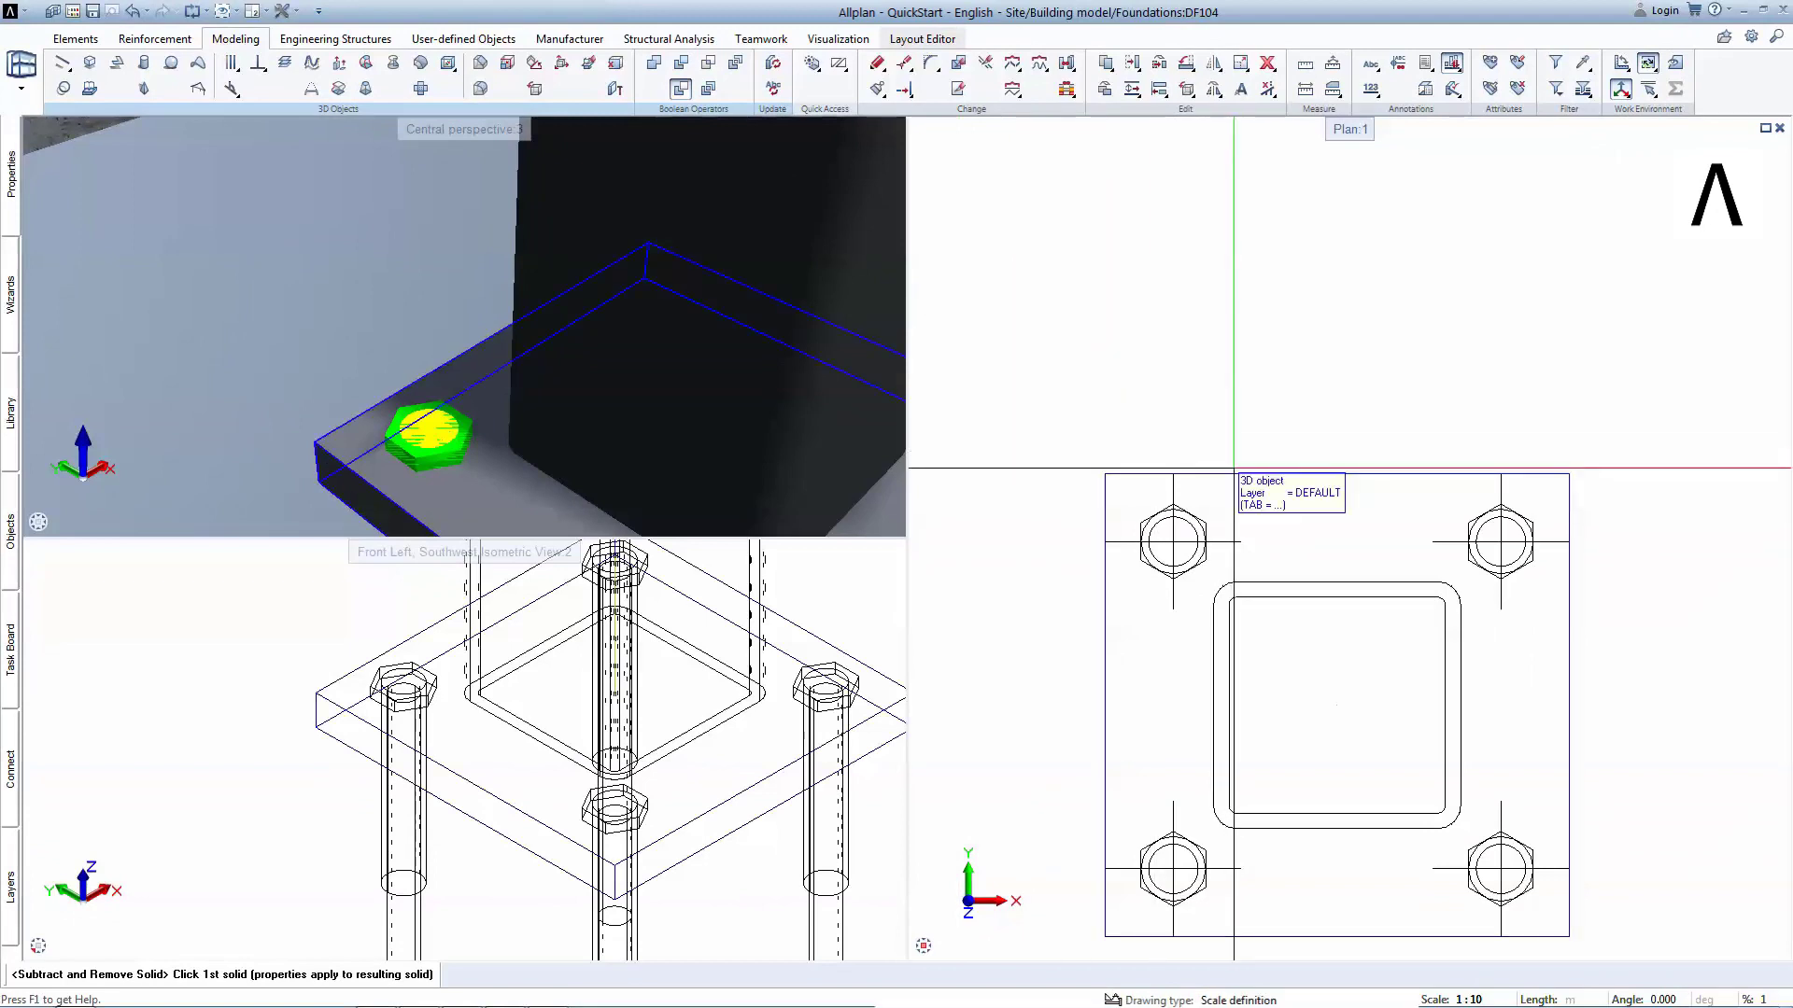
pyautogui.click(1225, 478)
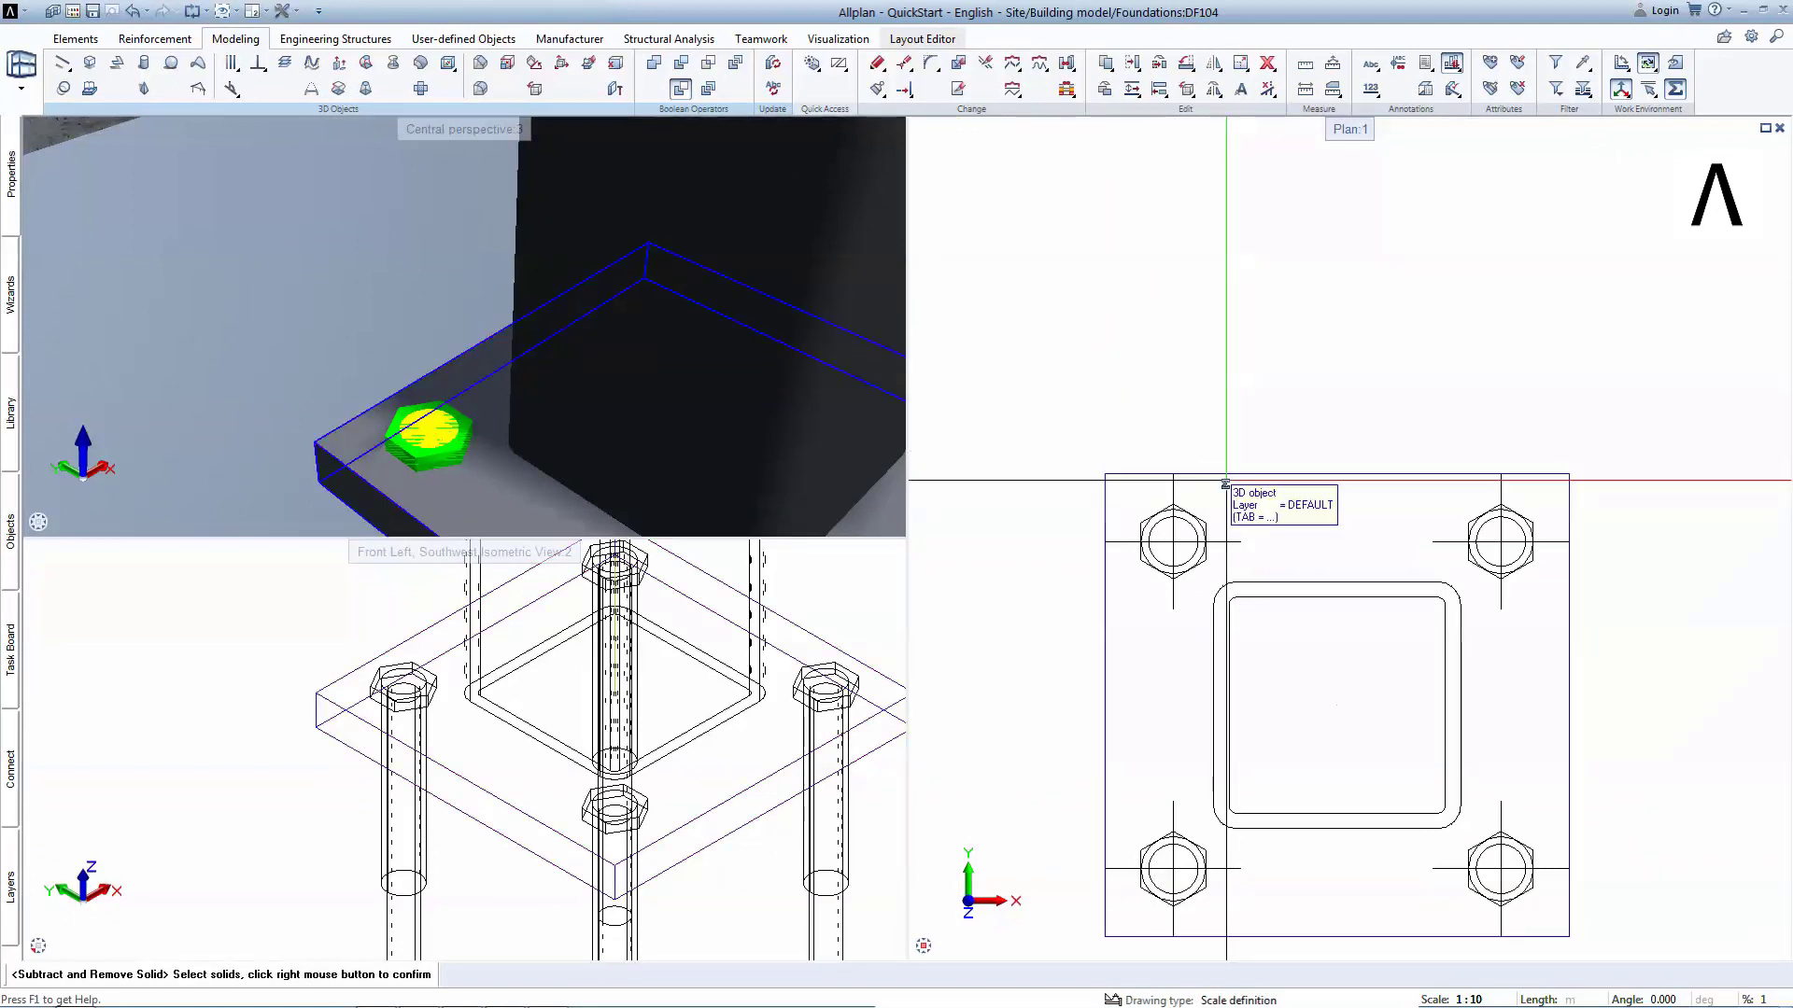
pyautogui.click(1488, 536)
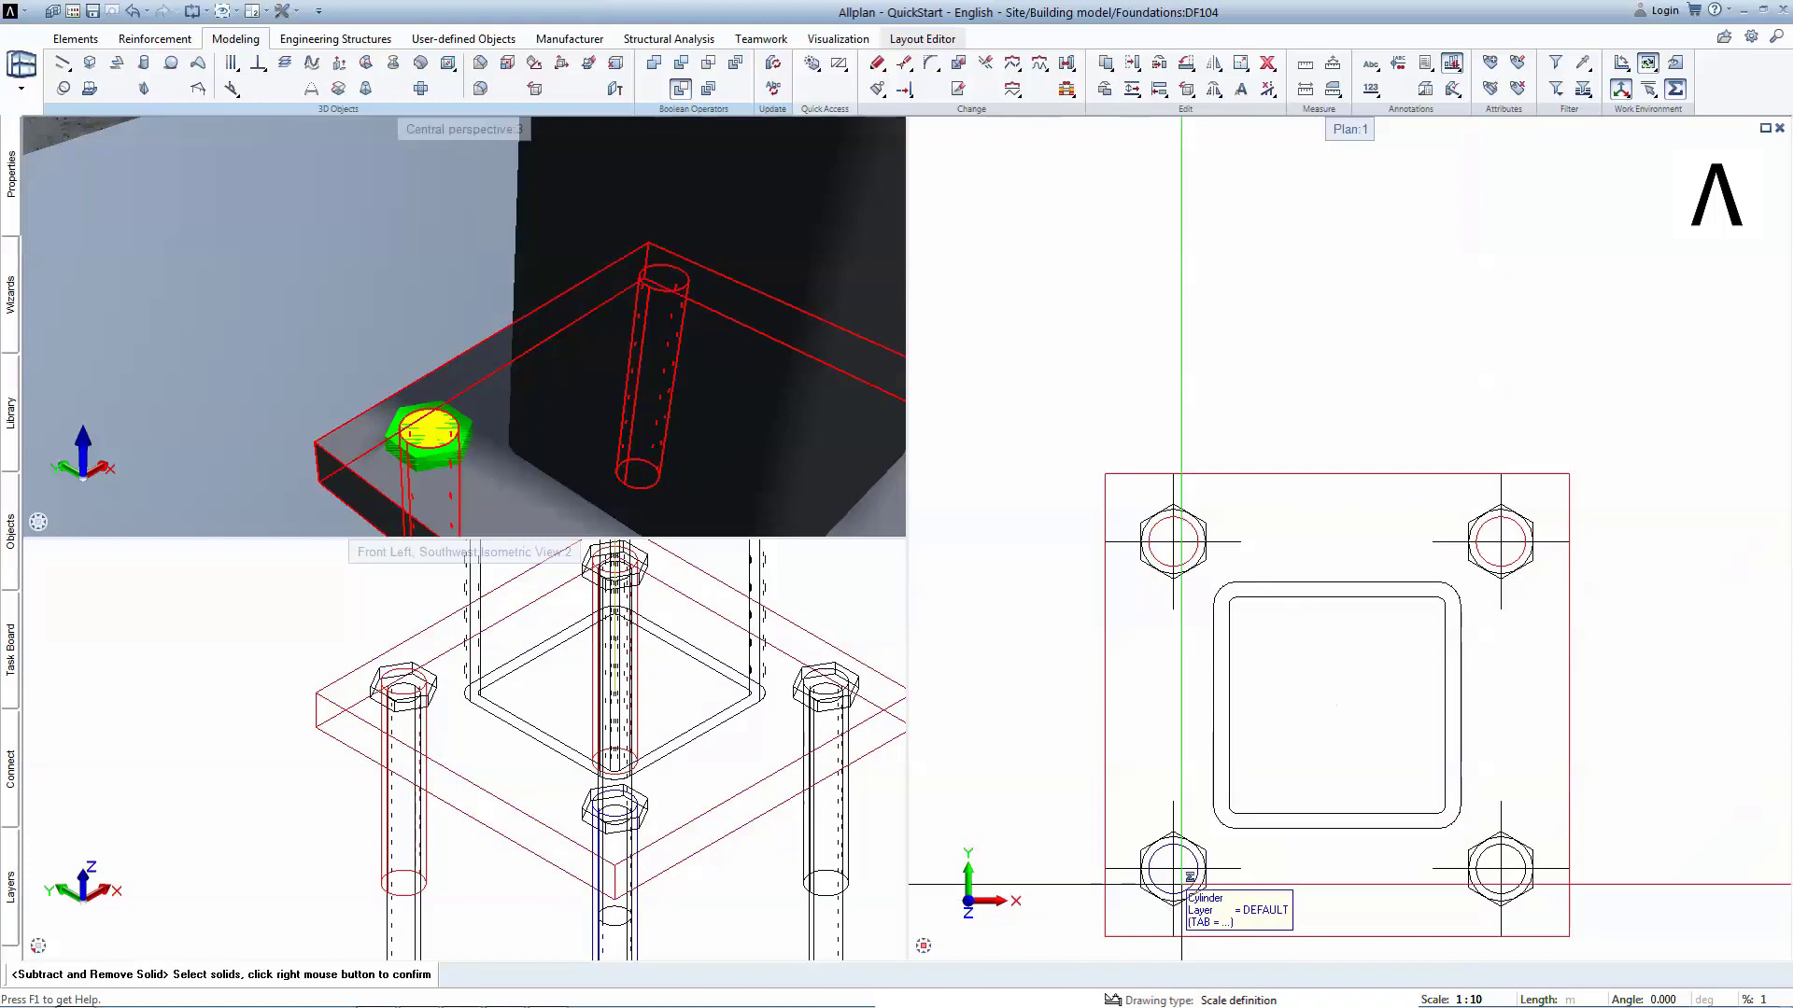
pyautogui.click(1483, 864)
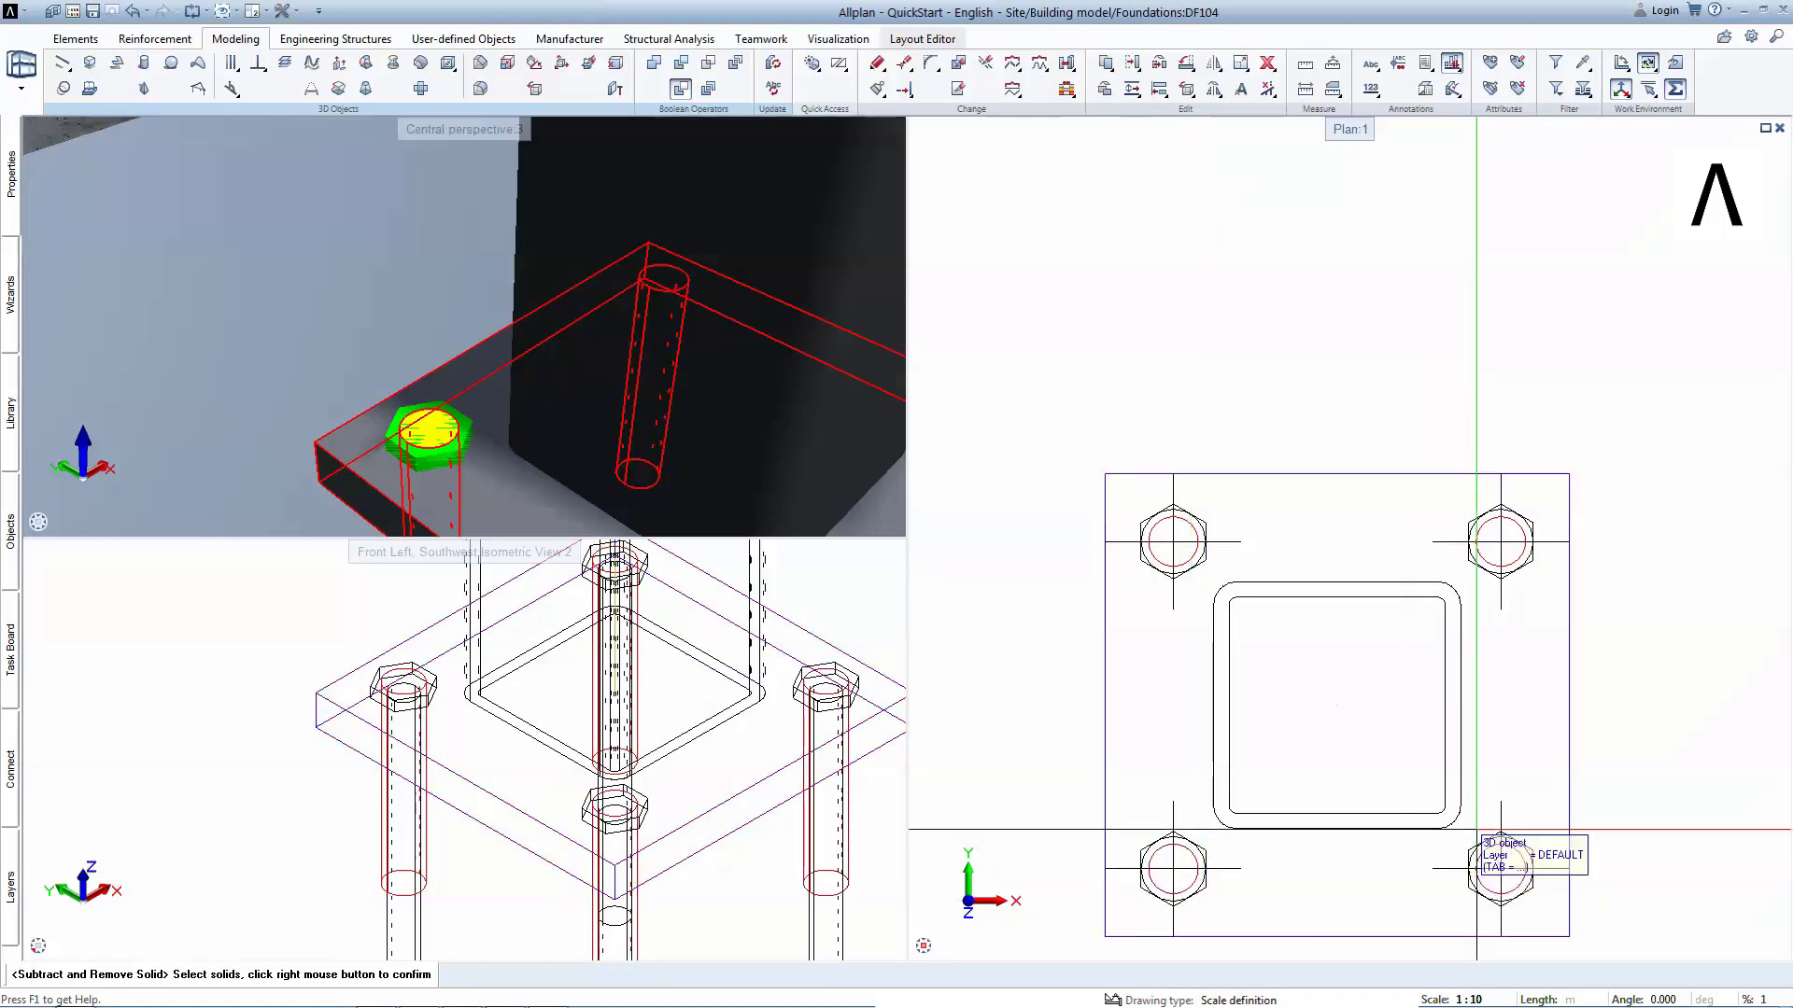
pyautogui.rightClick(1345, 386)
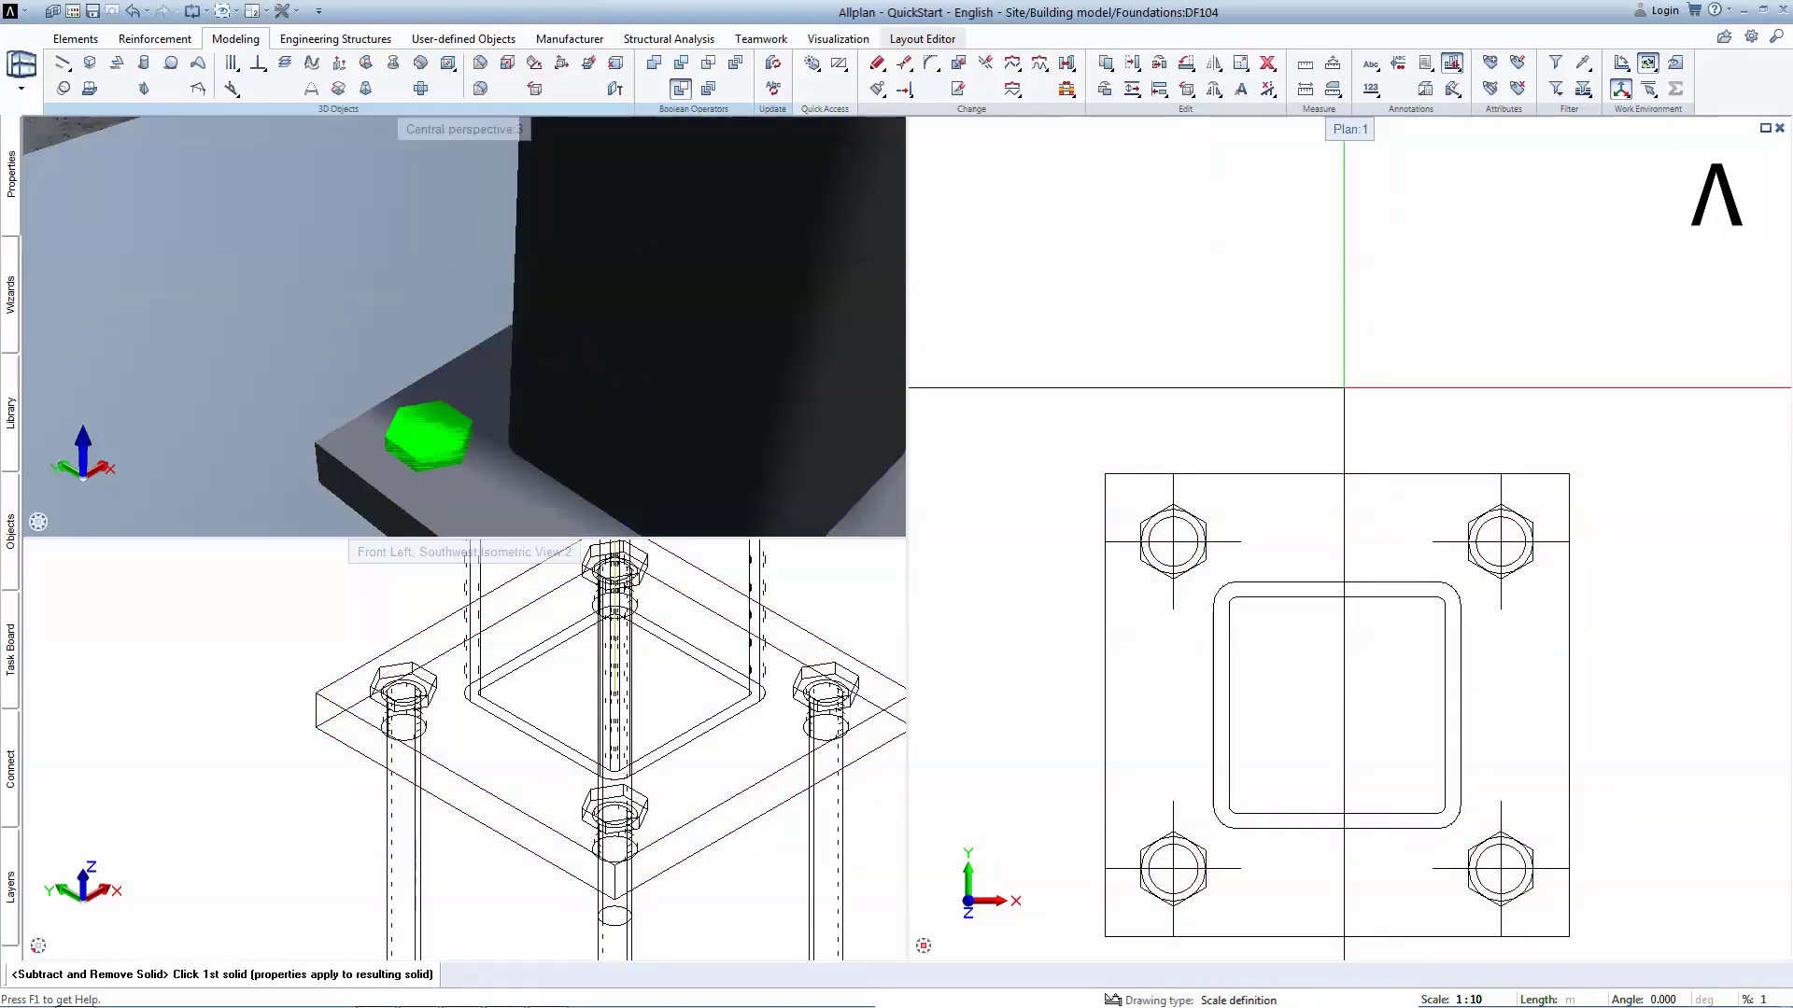
pyautogui.press('Escape')
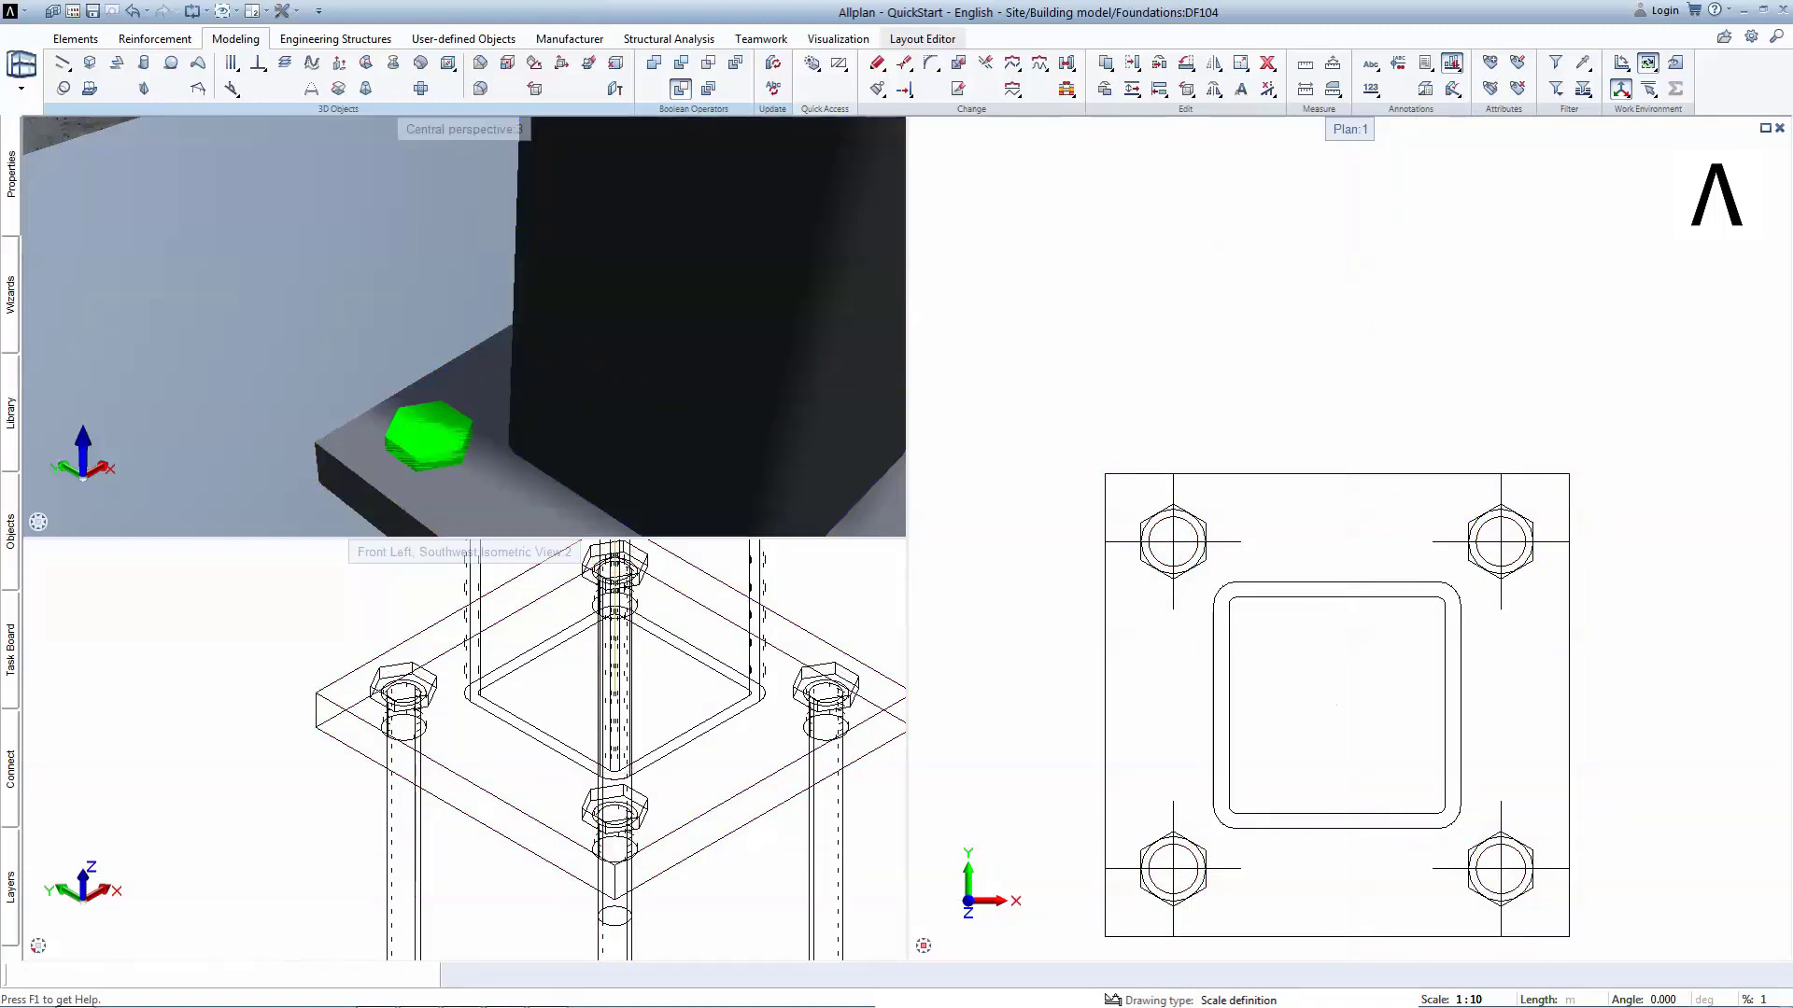
# Select the base plate and orbit the perspective to inspect its underside.
pyautogui.click(1328, 481)
pyautogui.moveTo(573, 352); pyautogui.dragTo(557, 346, button='middle')
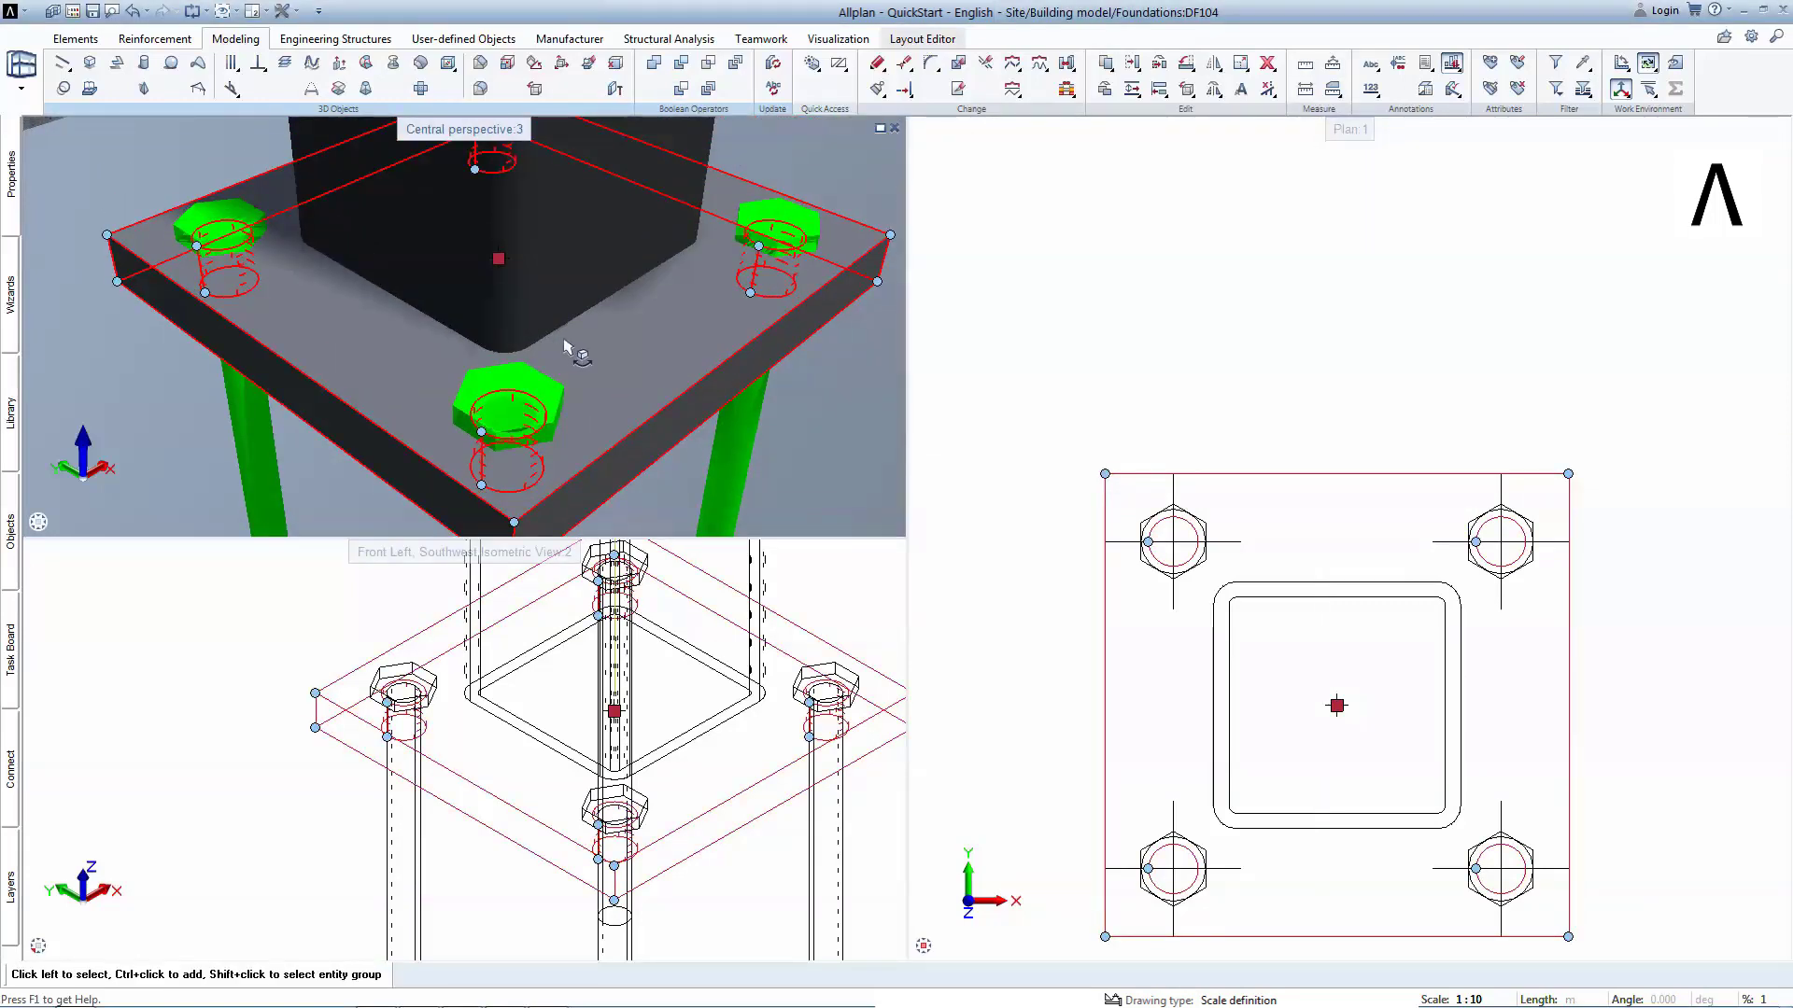
pyautogui.press('Escape')
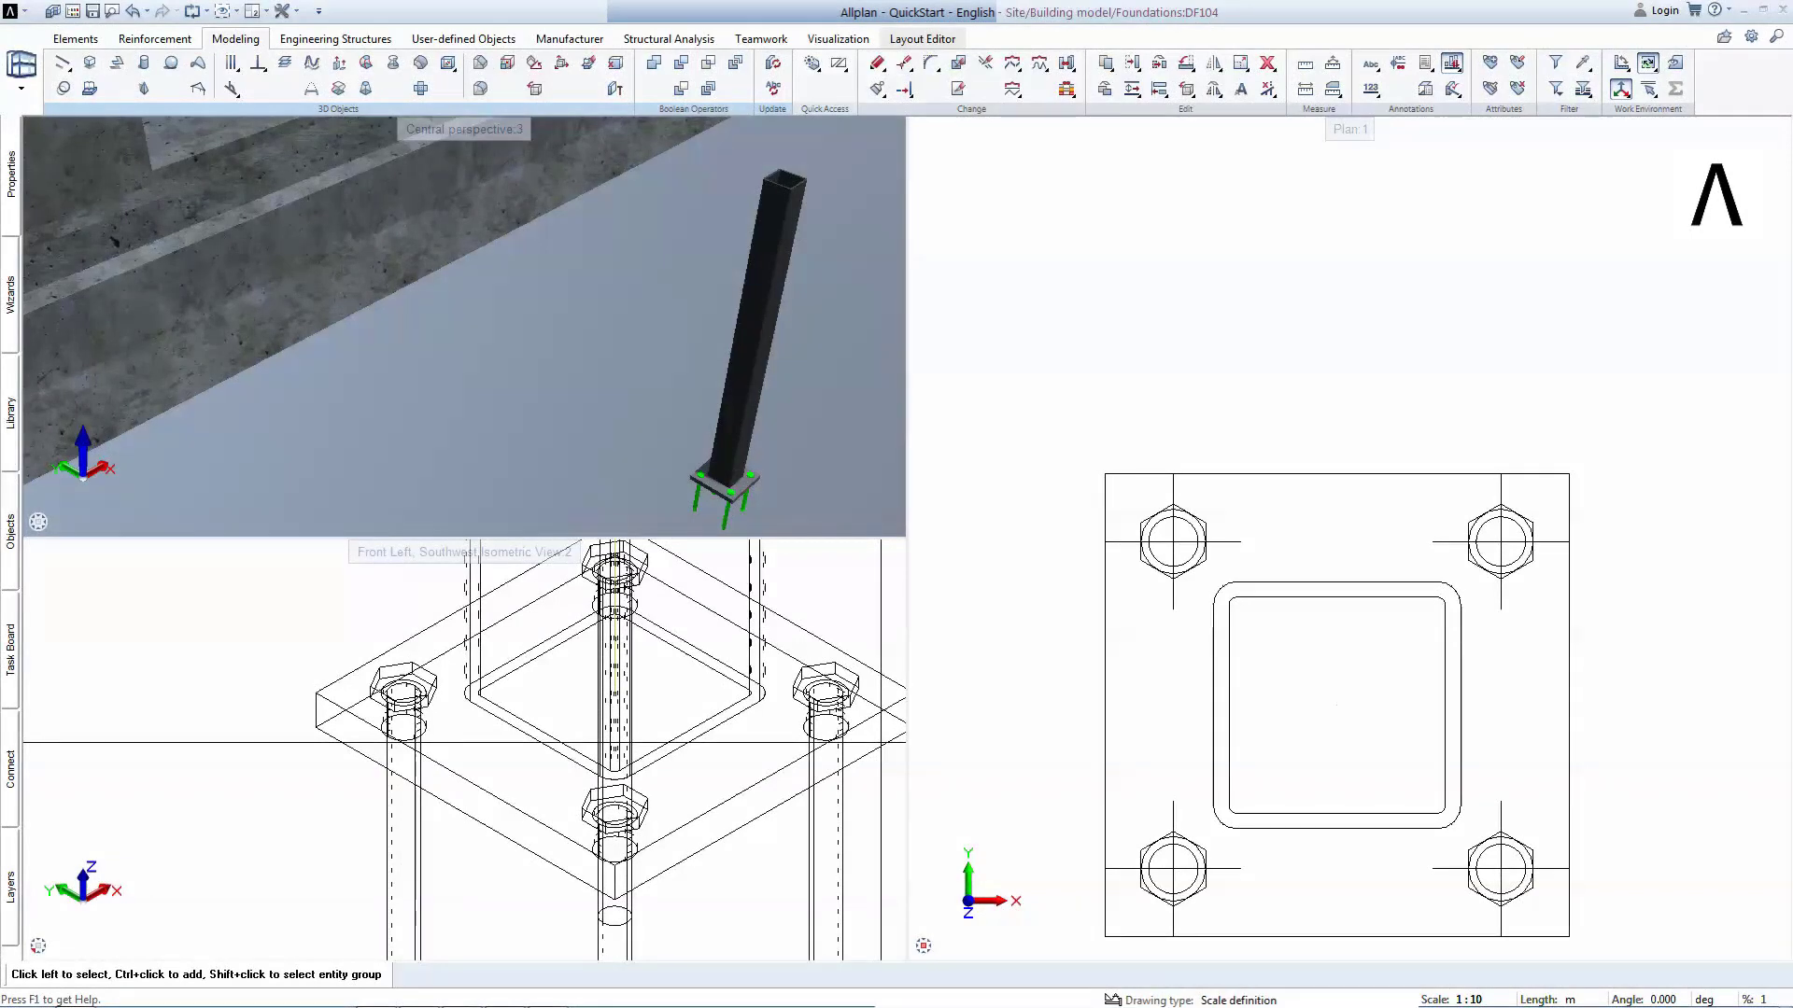
# In the base plate's Modify Attributes dialog, enter material S235JR, unit Pc and object name P1 15X15.
pyautogui.click(691, 822)
pyautogui.rightClick(705, 818)
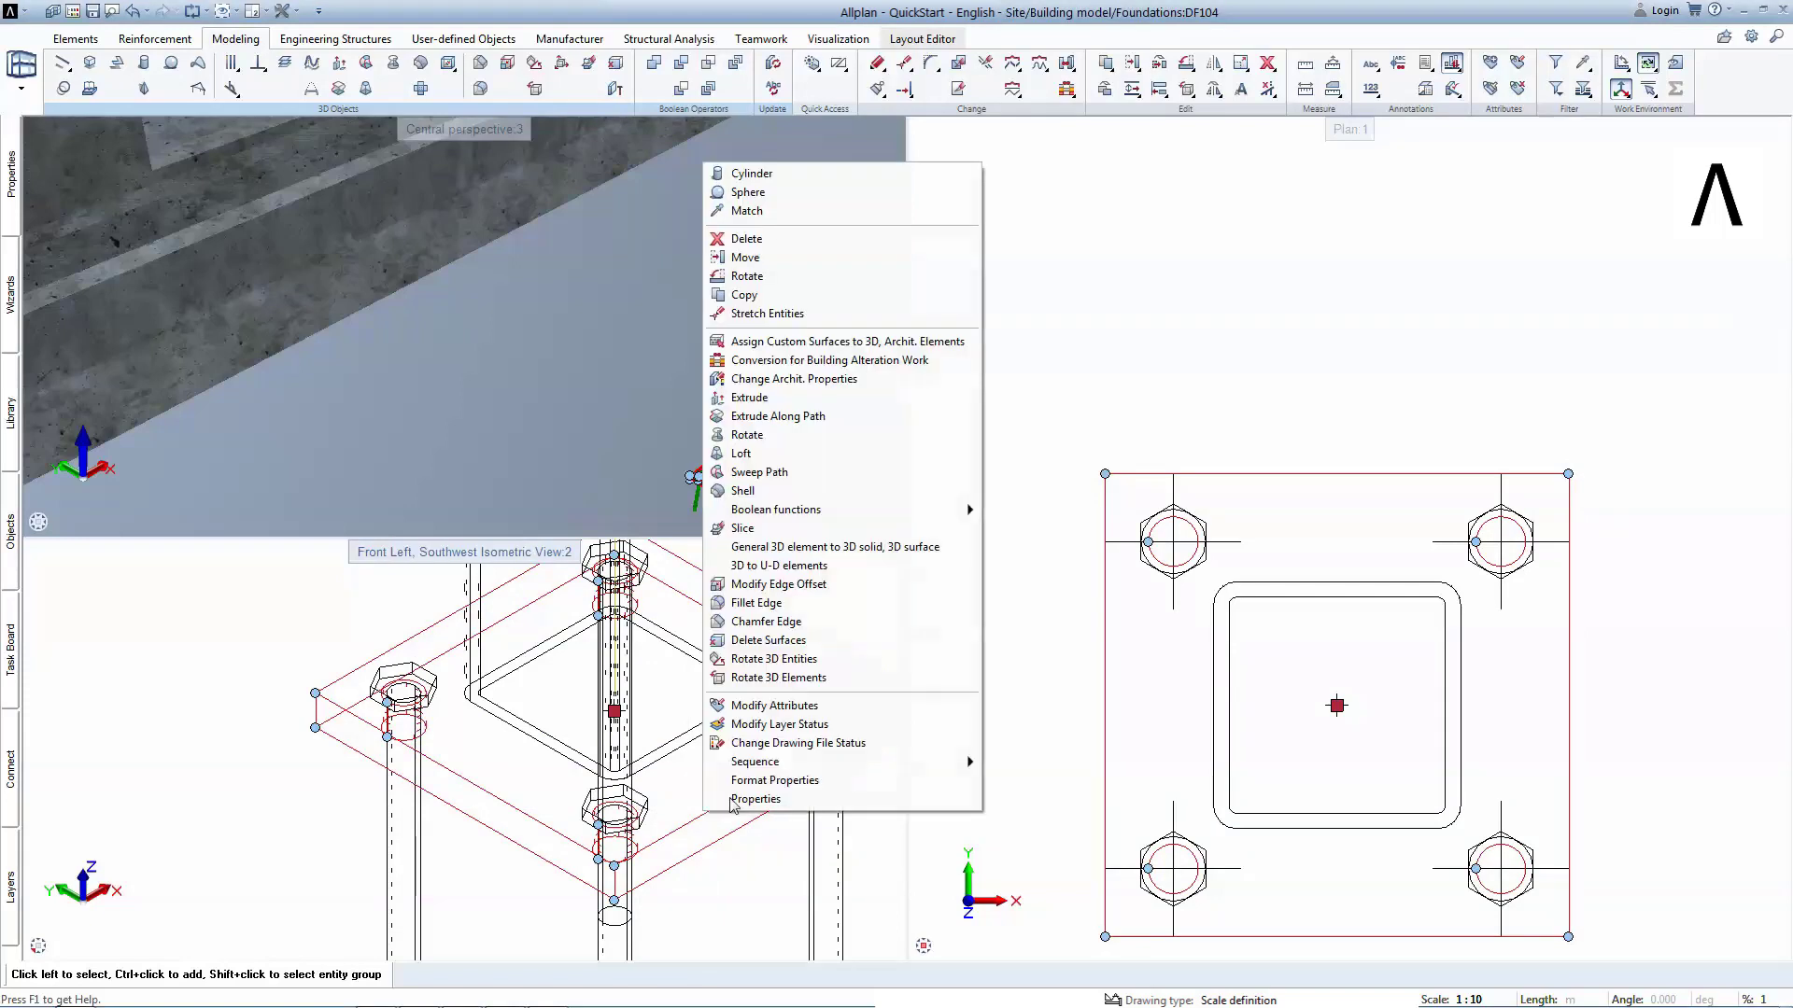
pyautogui.click(826, 706)
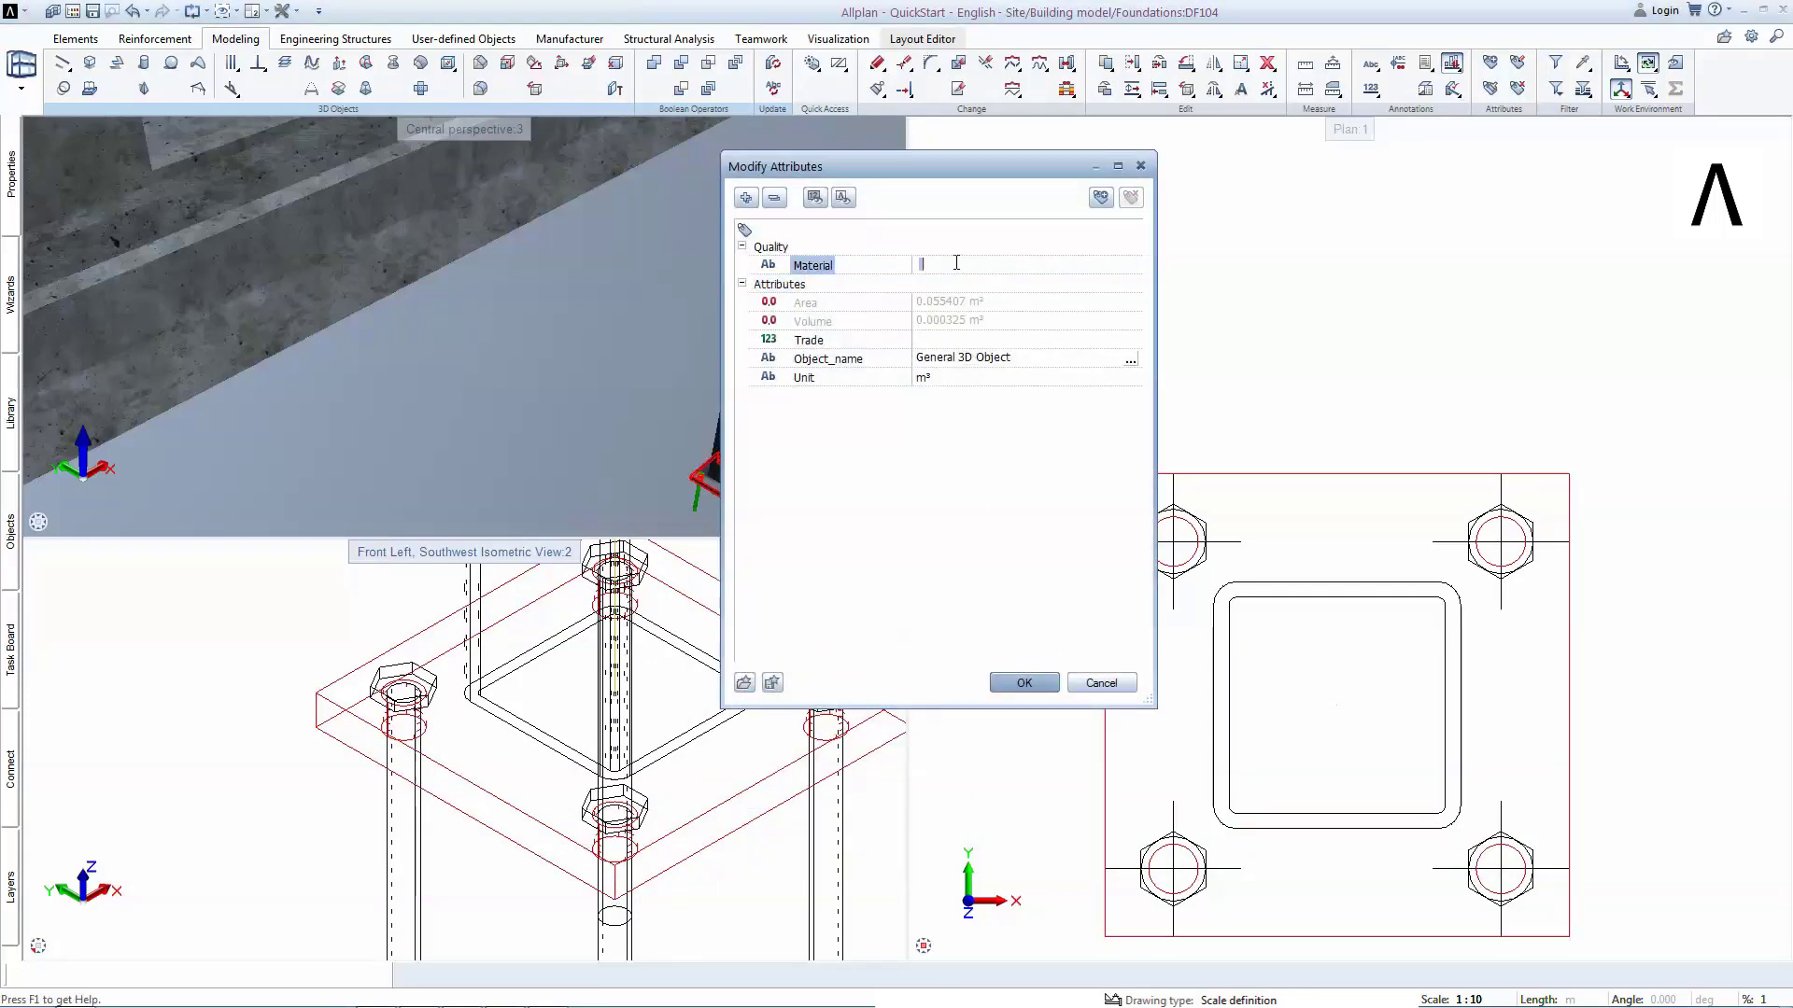
pyautogui.write('S')
pyautogui.press('capslock')
pyautogui.write('235JR')
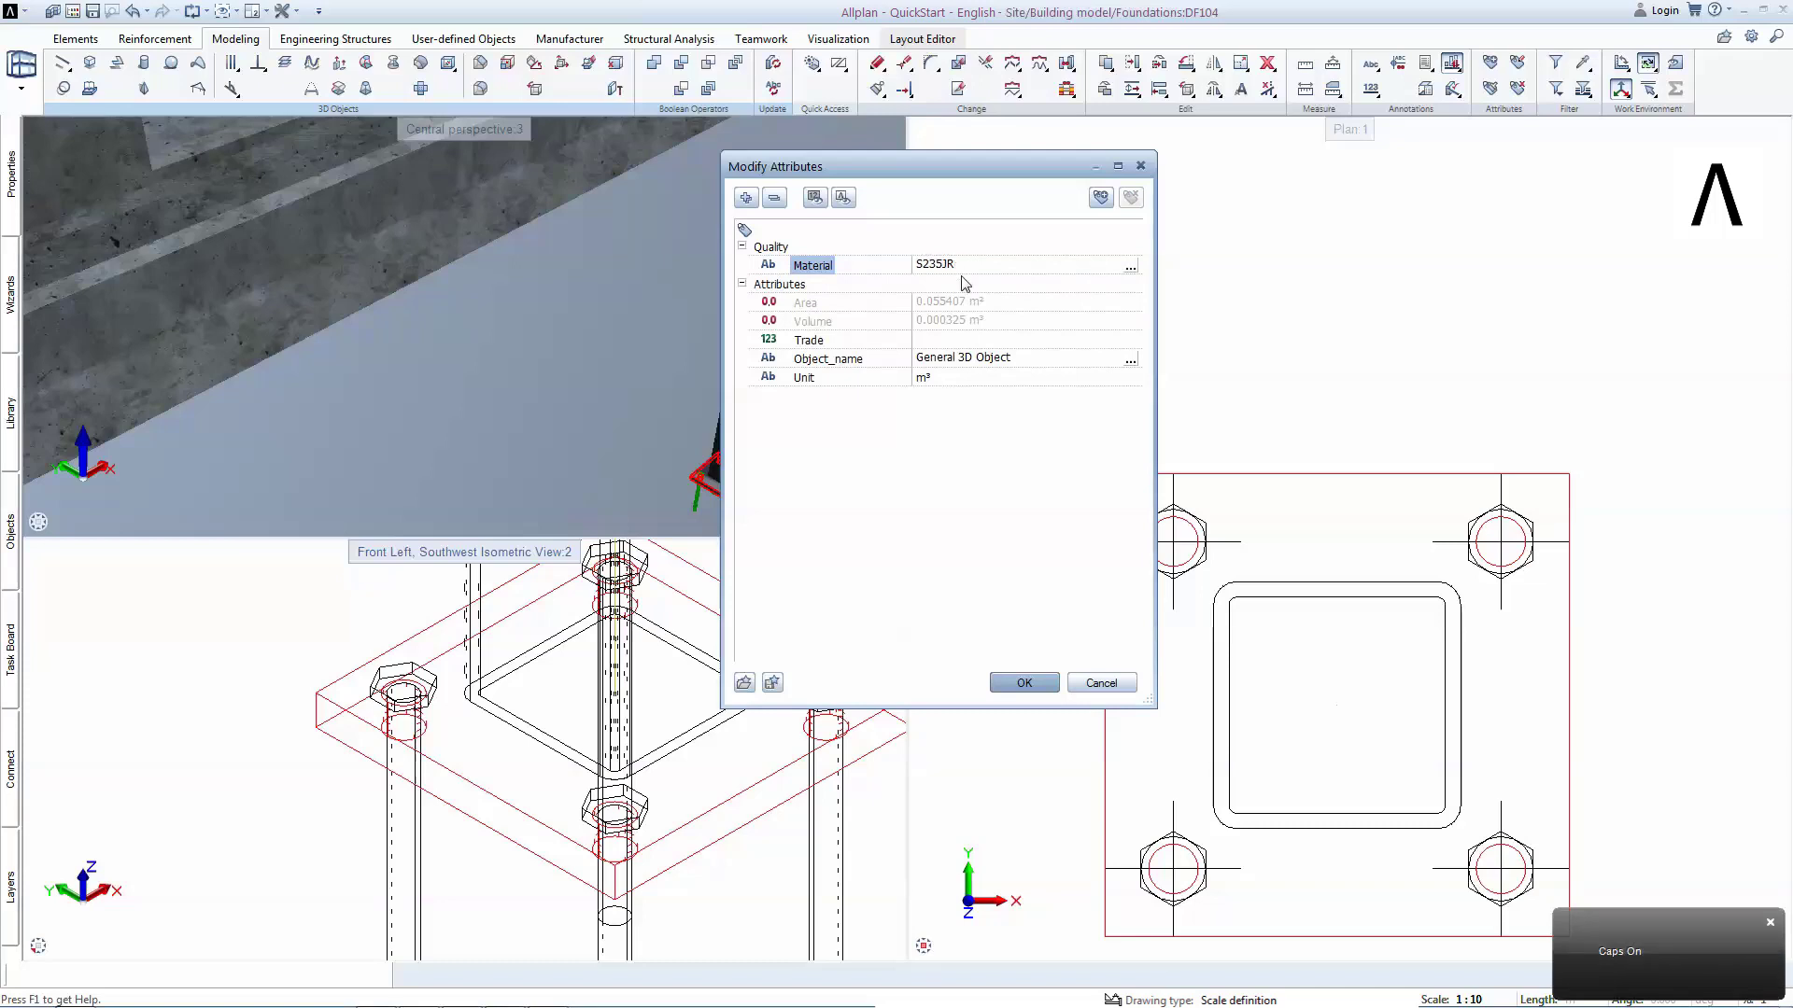
pyautogui.click(957, 377)
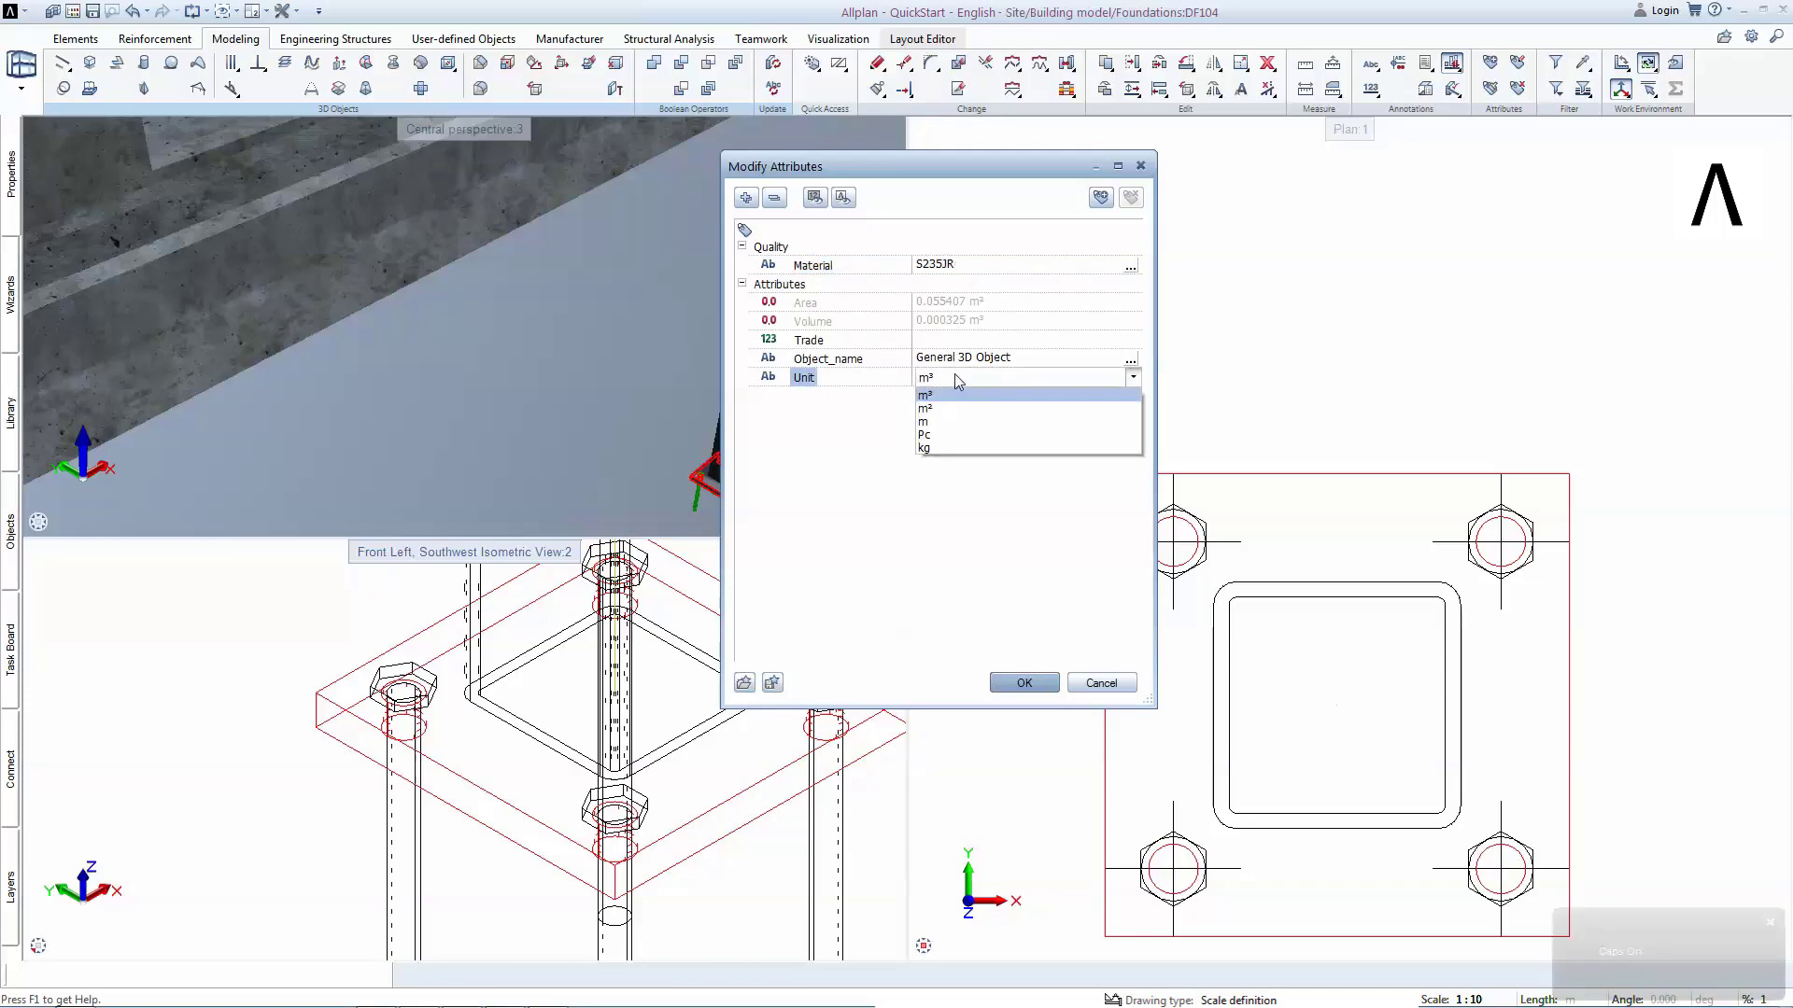
pyautogui.click(984, 435)
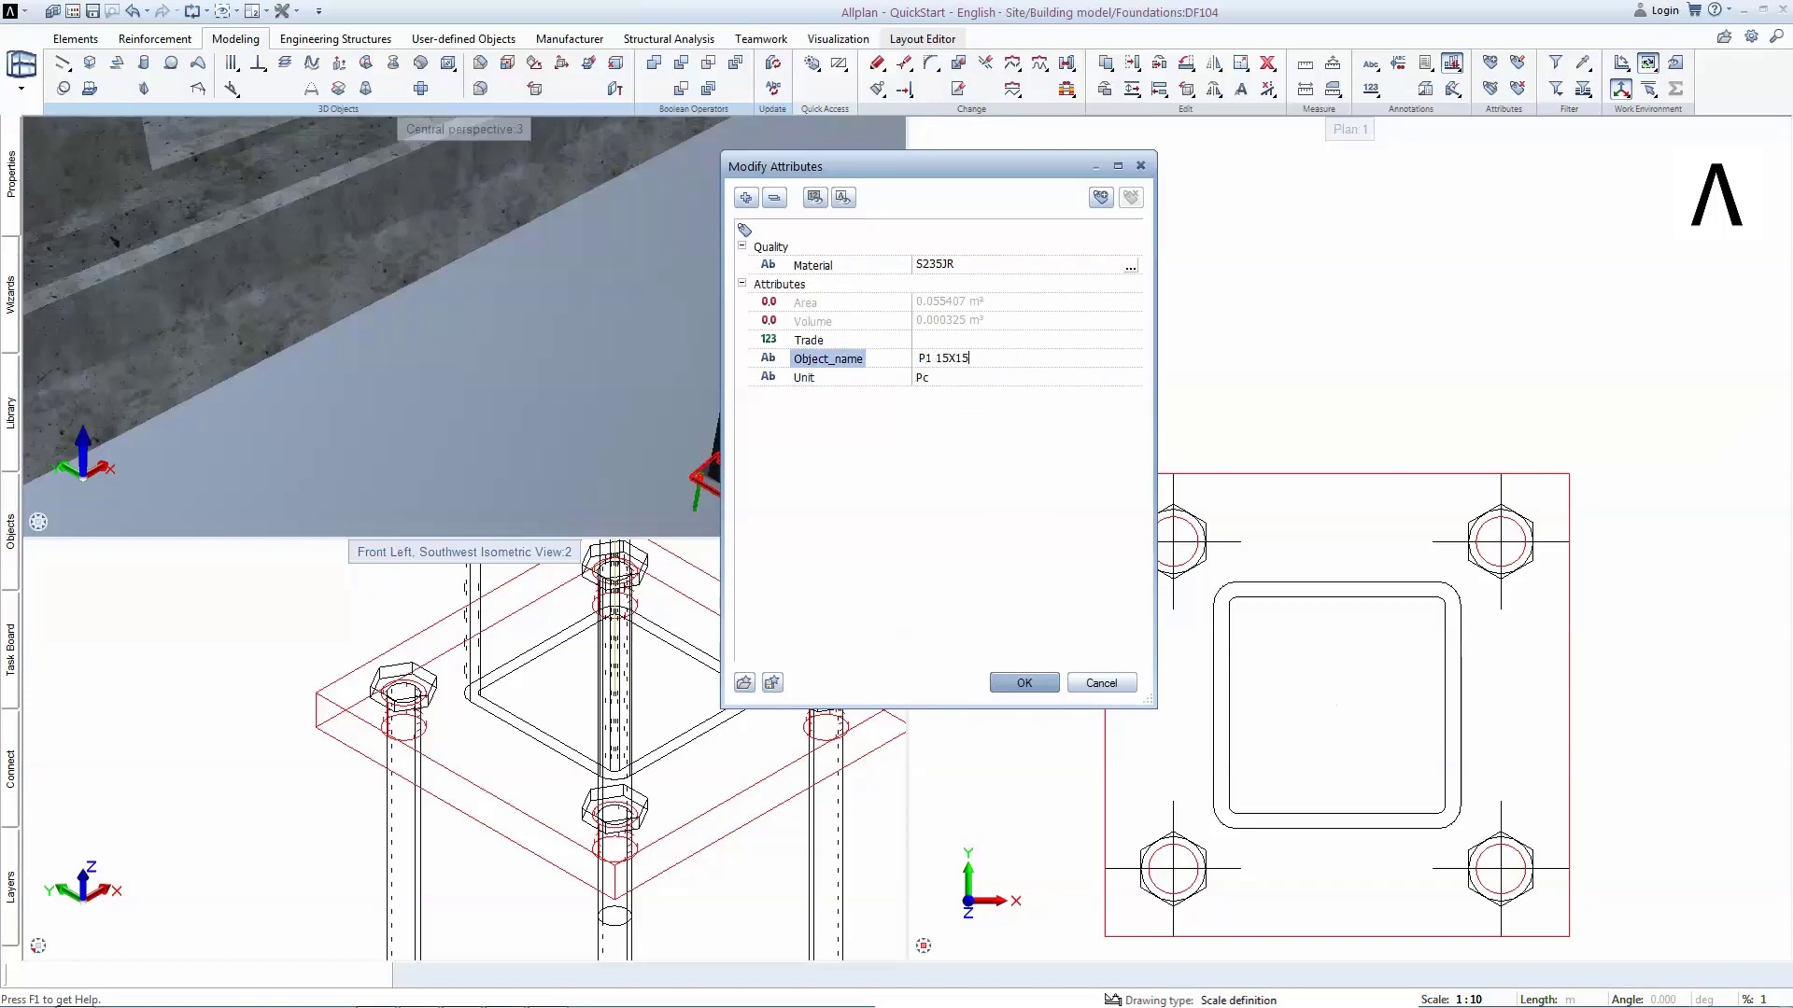
pyautogui.click(1021, 683)
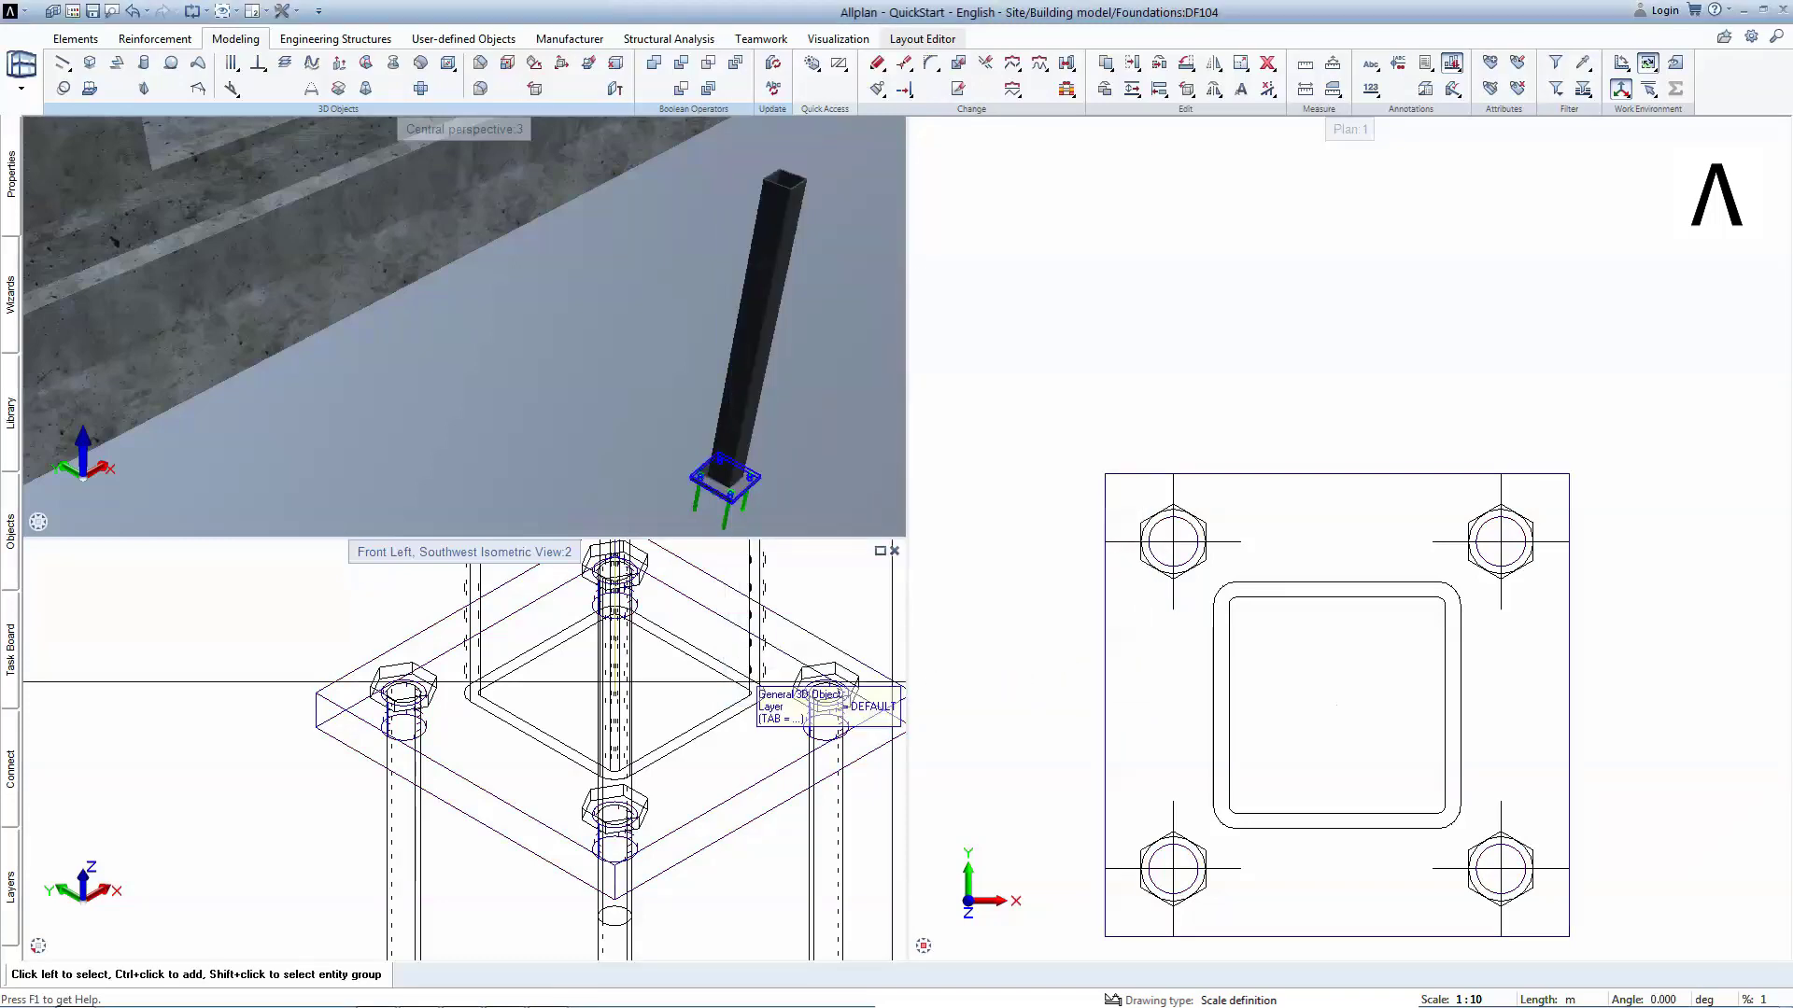
# Change the 80 x 80 x 5 column's Trade attribute to Steel construction work.
pyautogui.rightClick(692, 618)
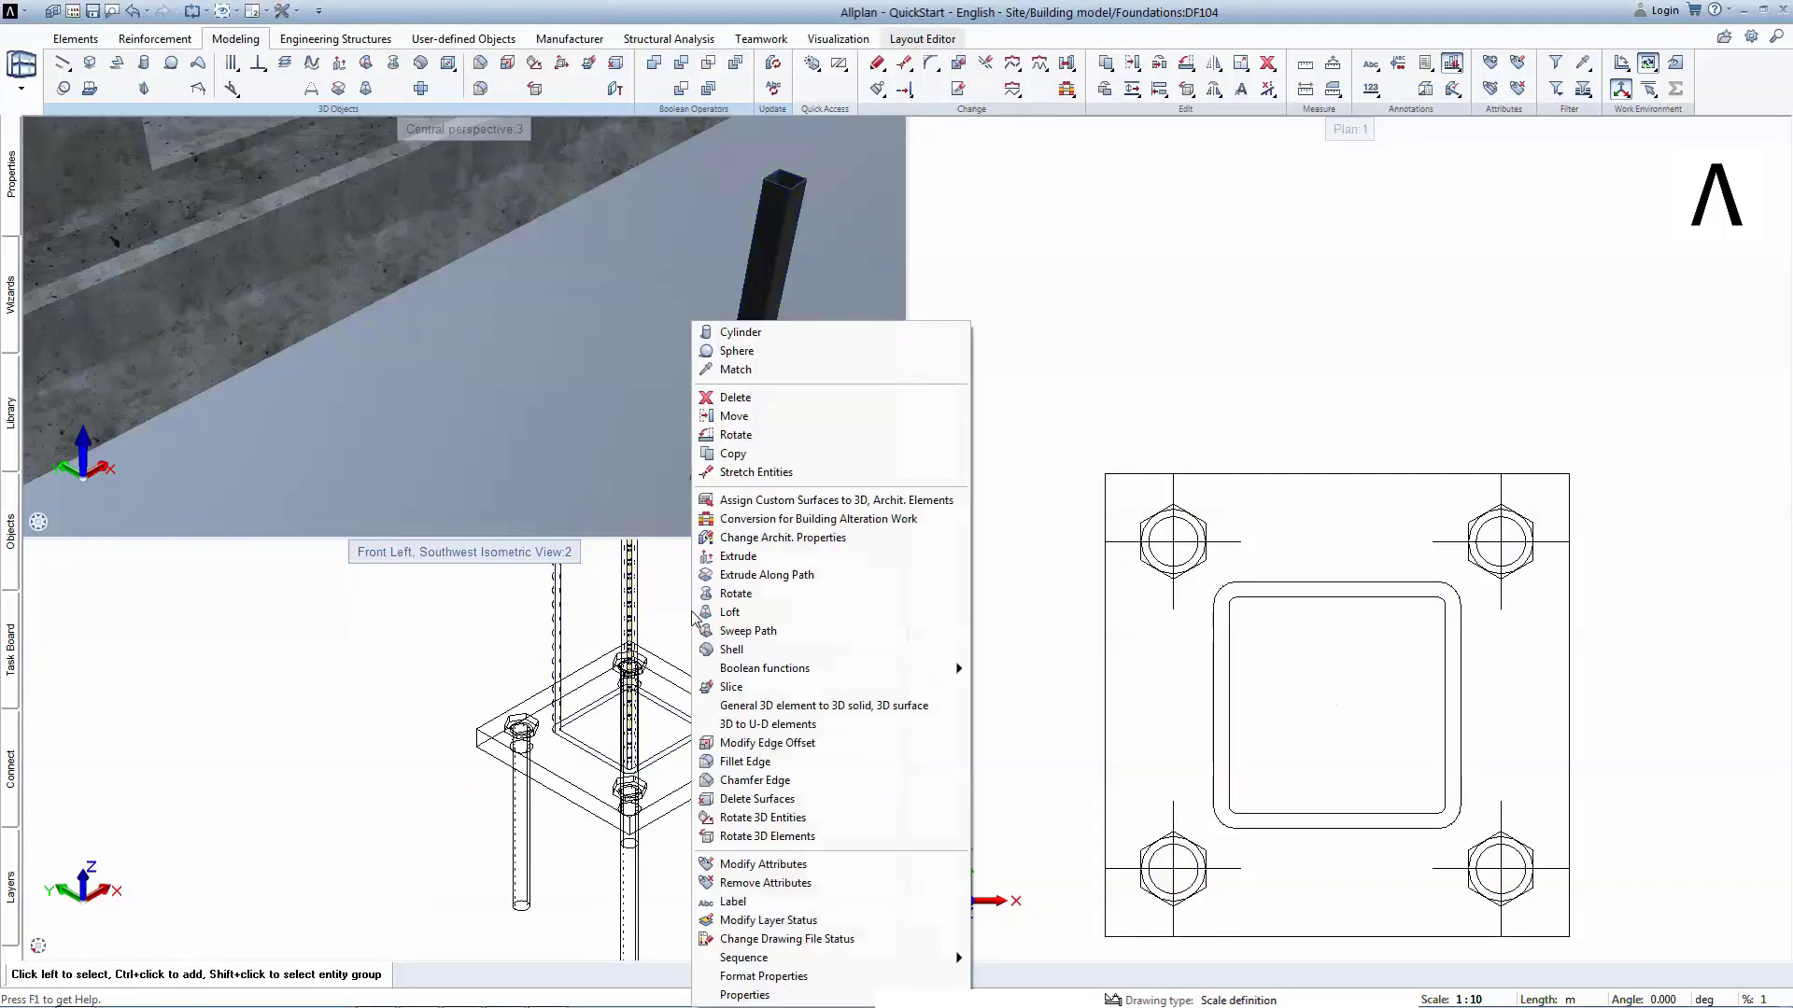
pyautogui.click(775, 867)
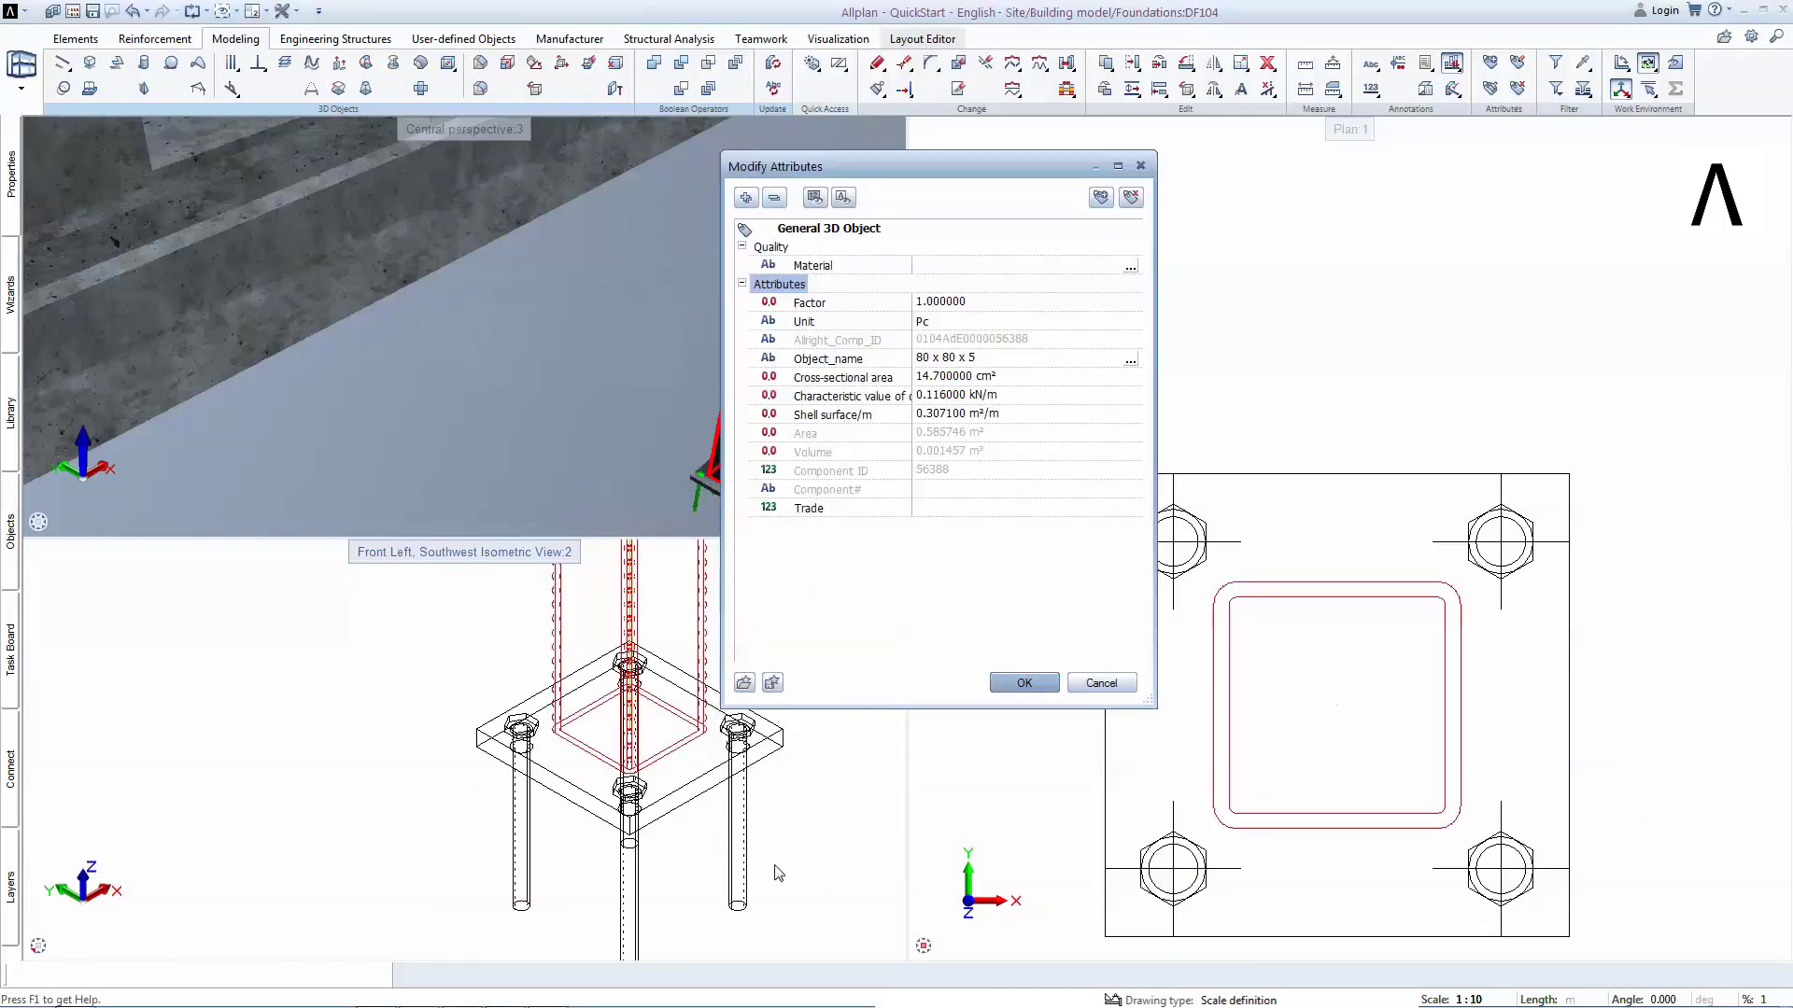
pyautogui.click(961, 509)
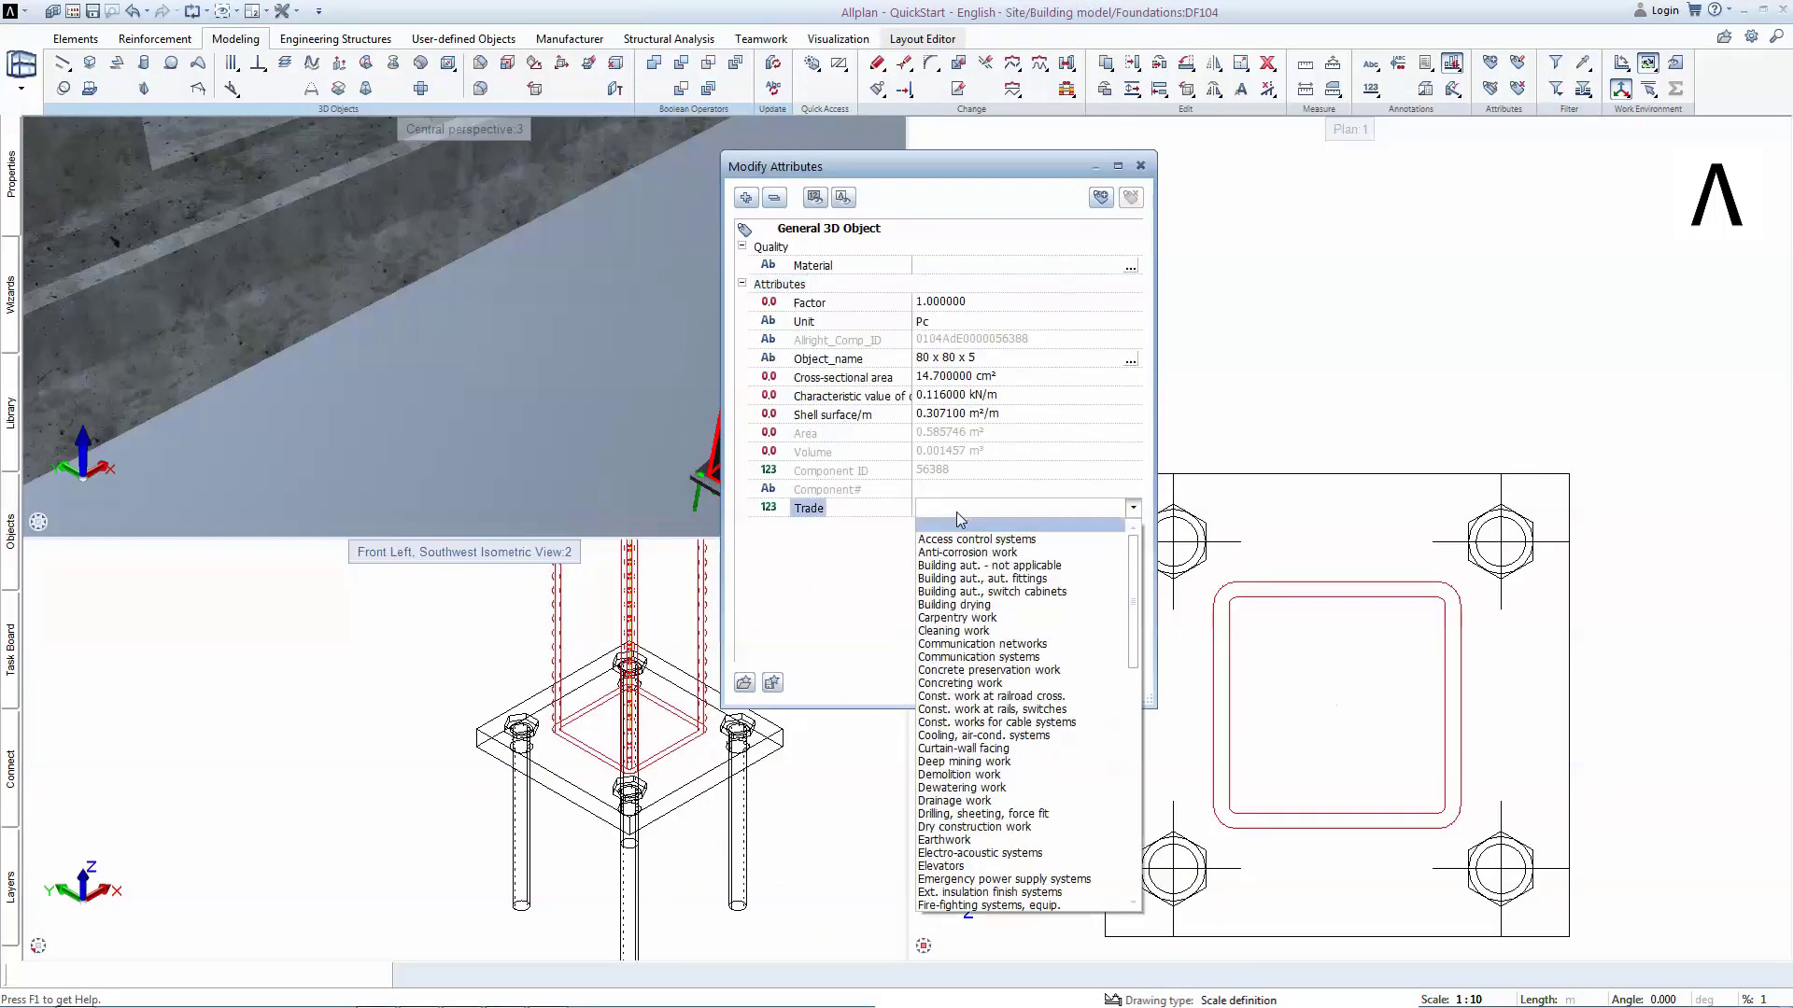
pyautogui.press('s')
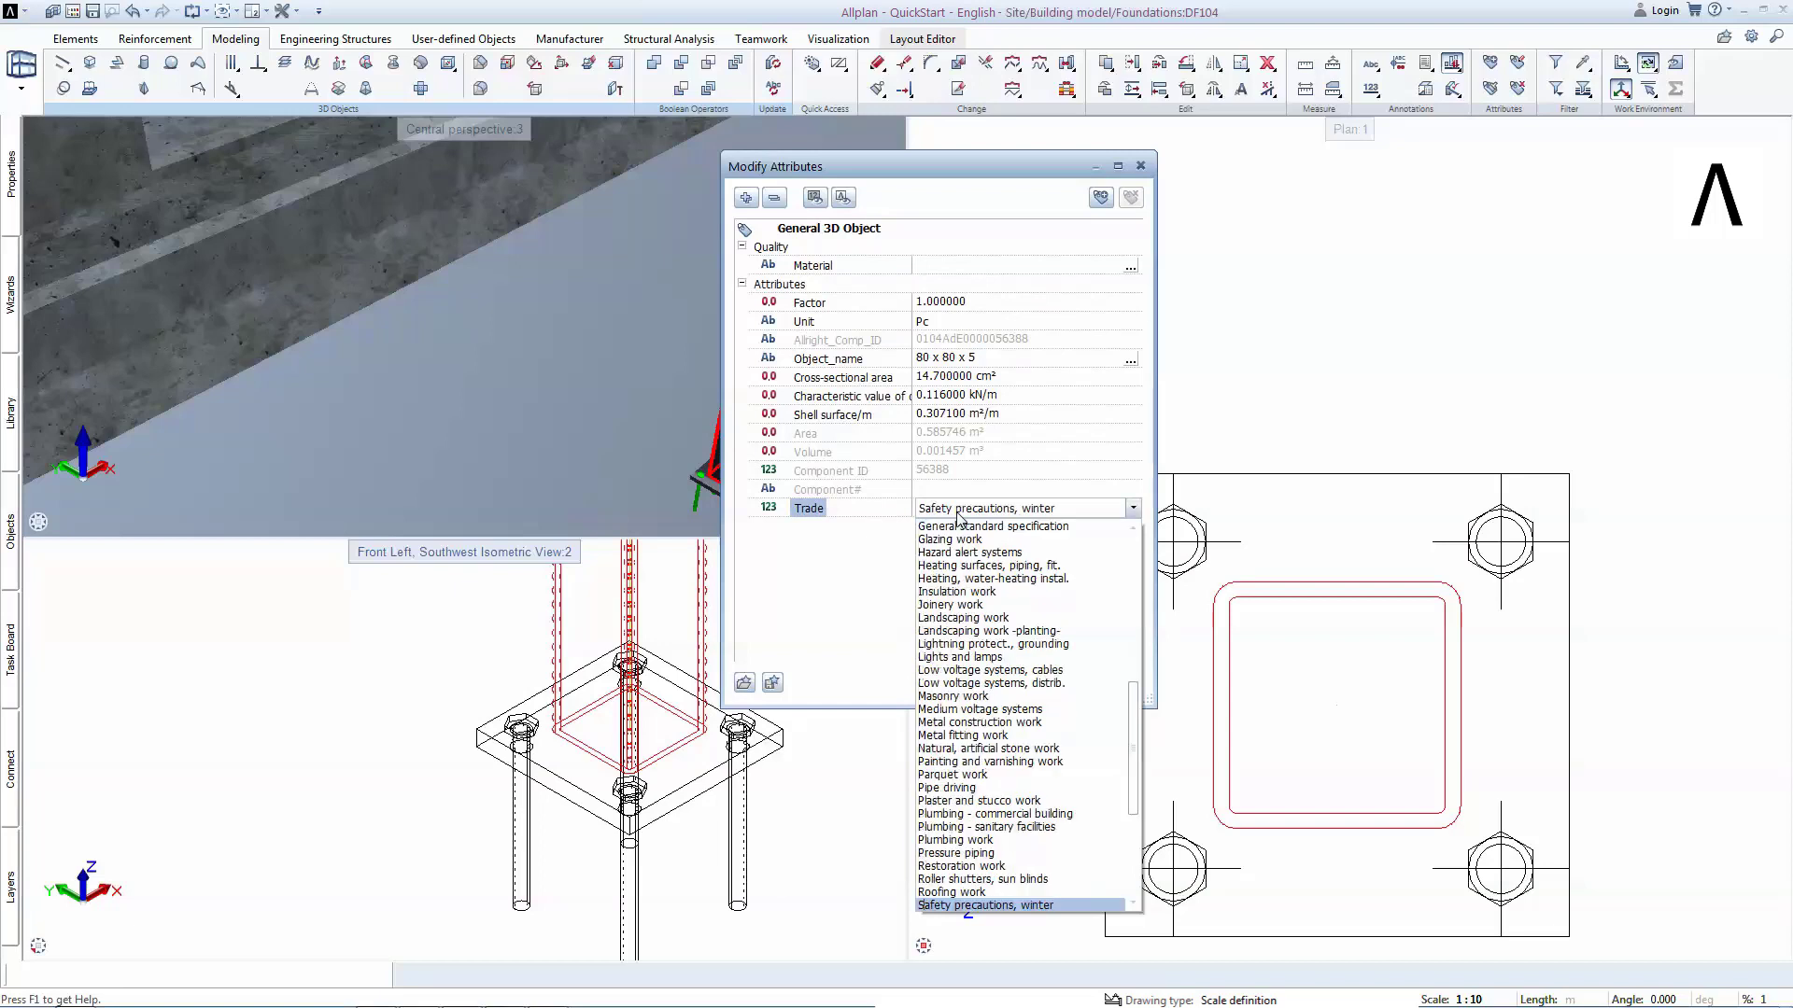
pyautogui.press('s')
pyautogui.press('s')
pyautogui.press('s')
pyautogui.press('s')
pyautogui.press('s')
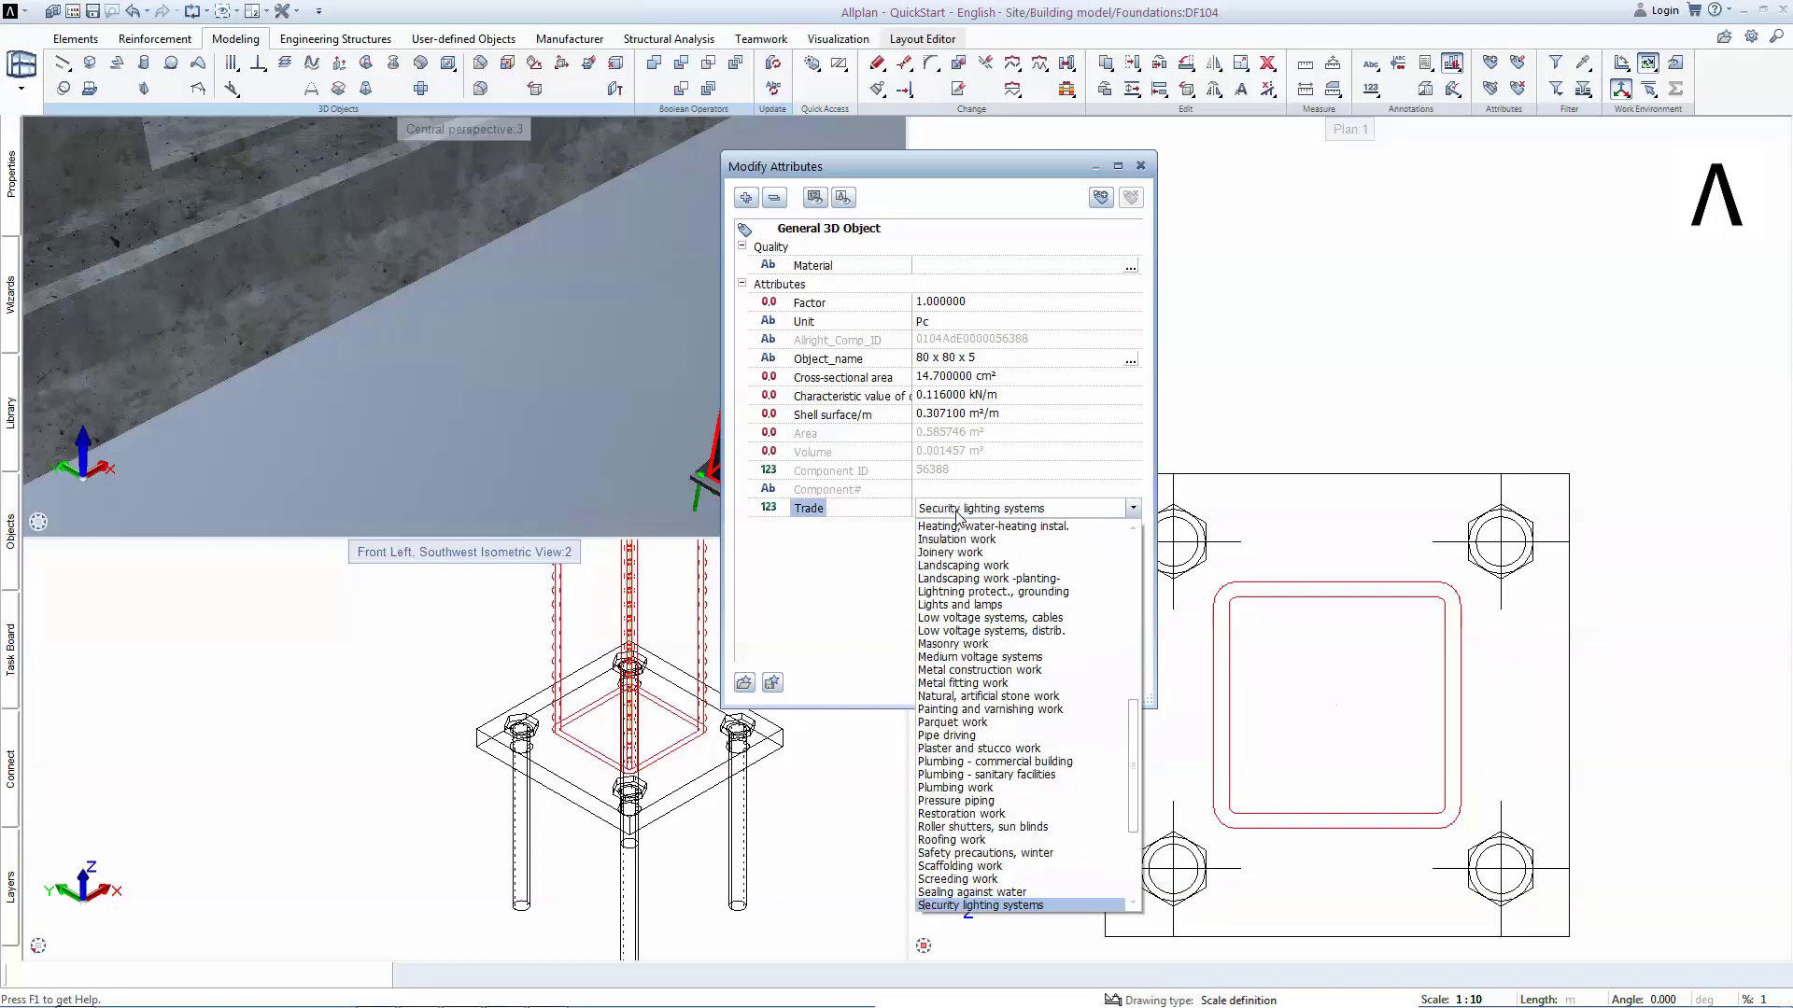
pyautogui.press('s')
pyautogui.press('s')
pyautogui.press('s')
pyautogui.press('s')
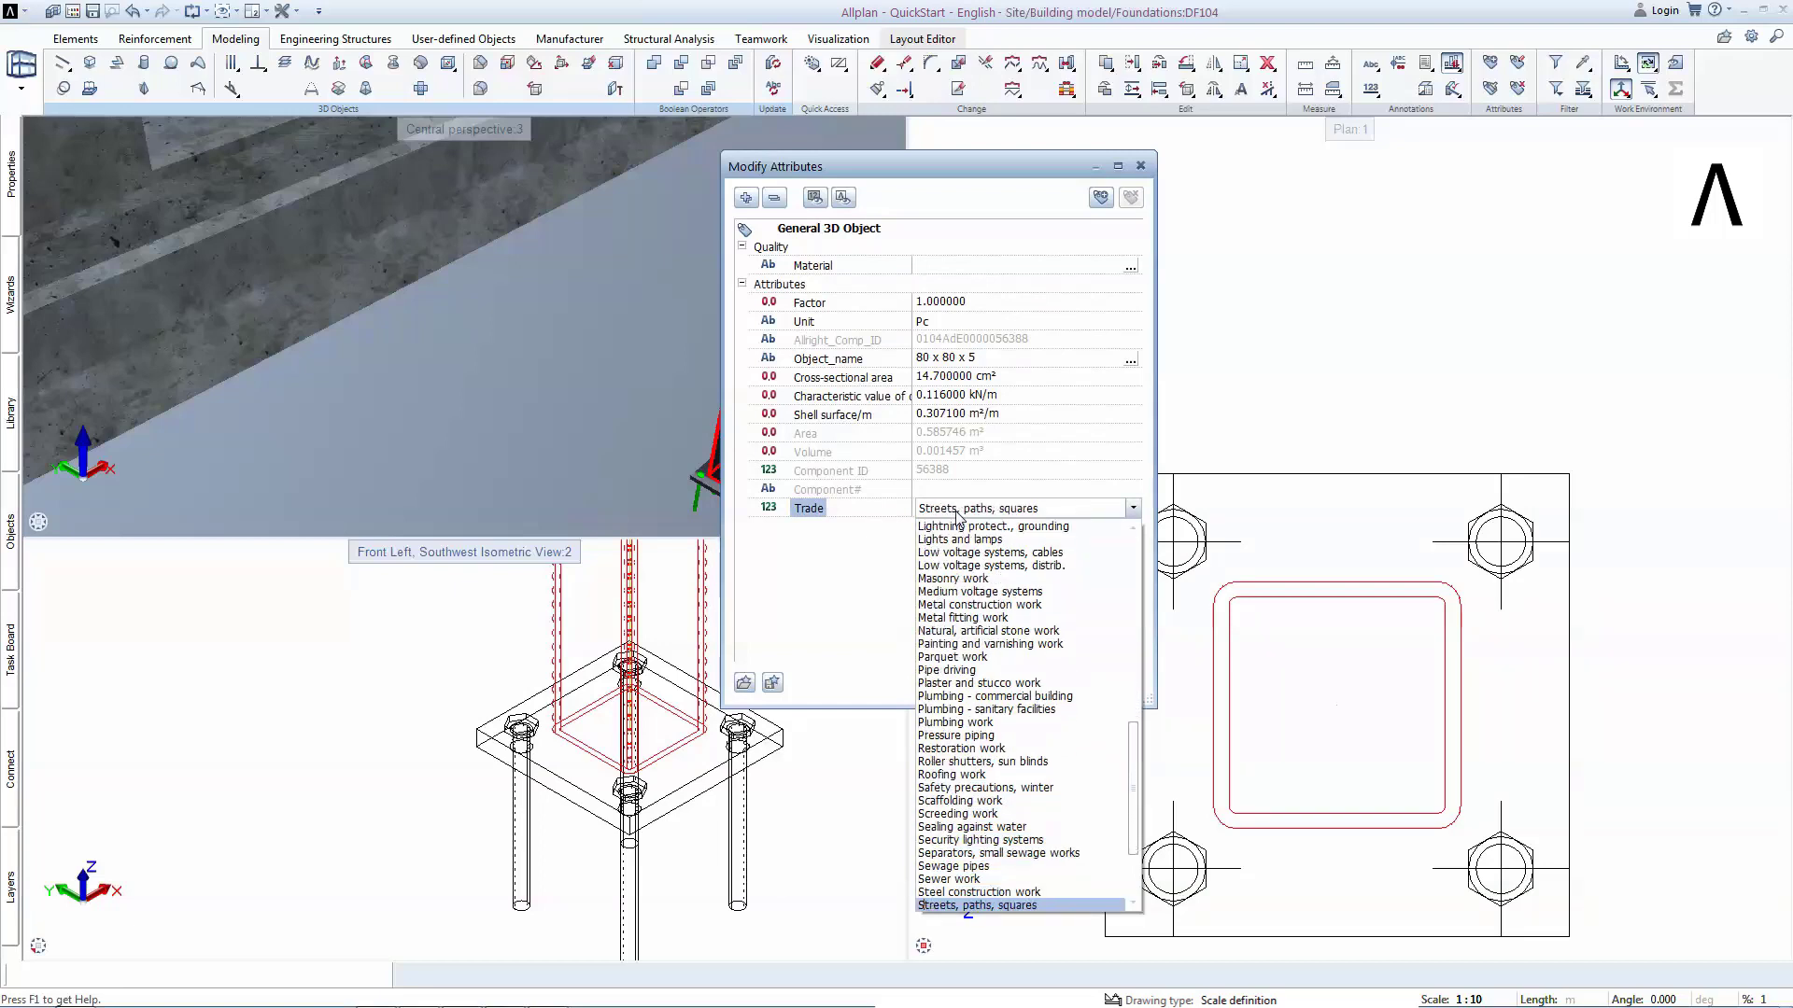
pyautogui.click(1013, 891)
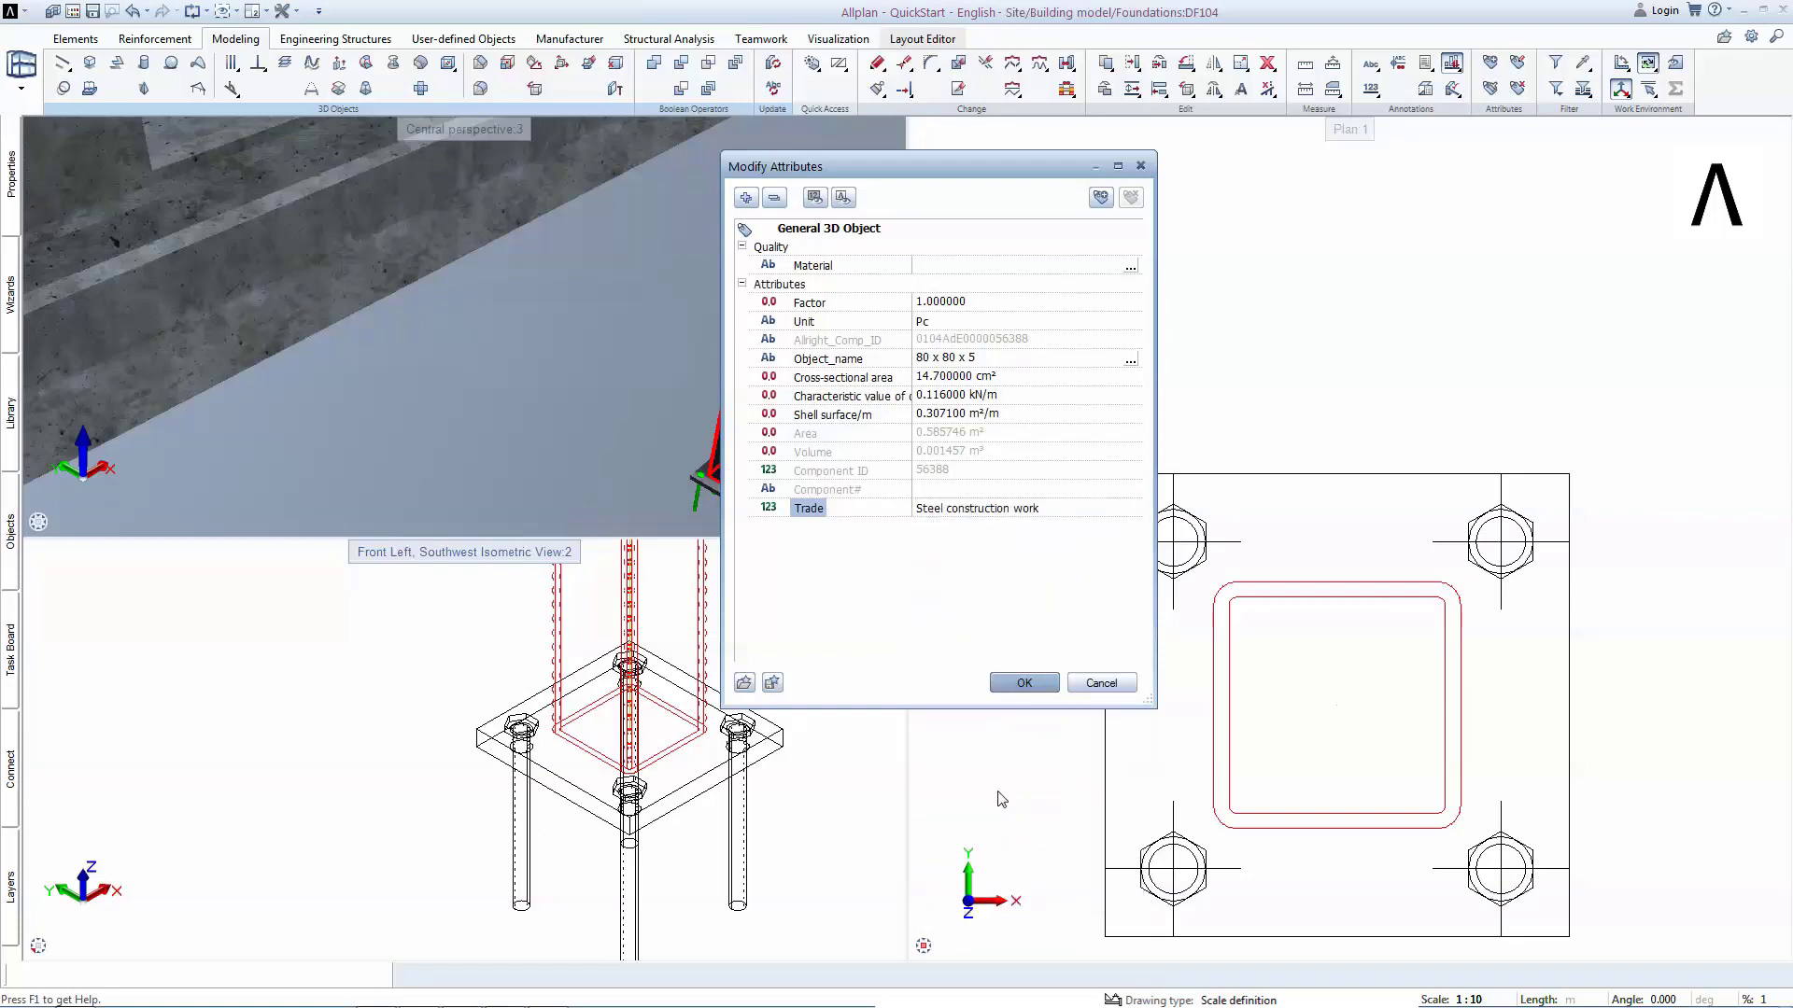
pyautogui.click(1021, 683)
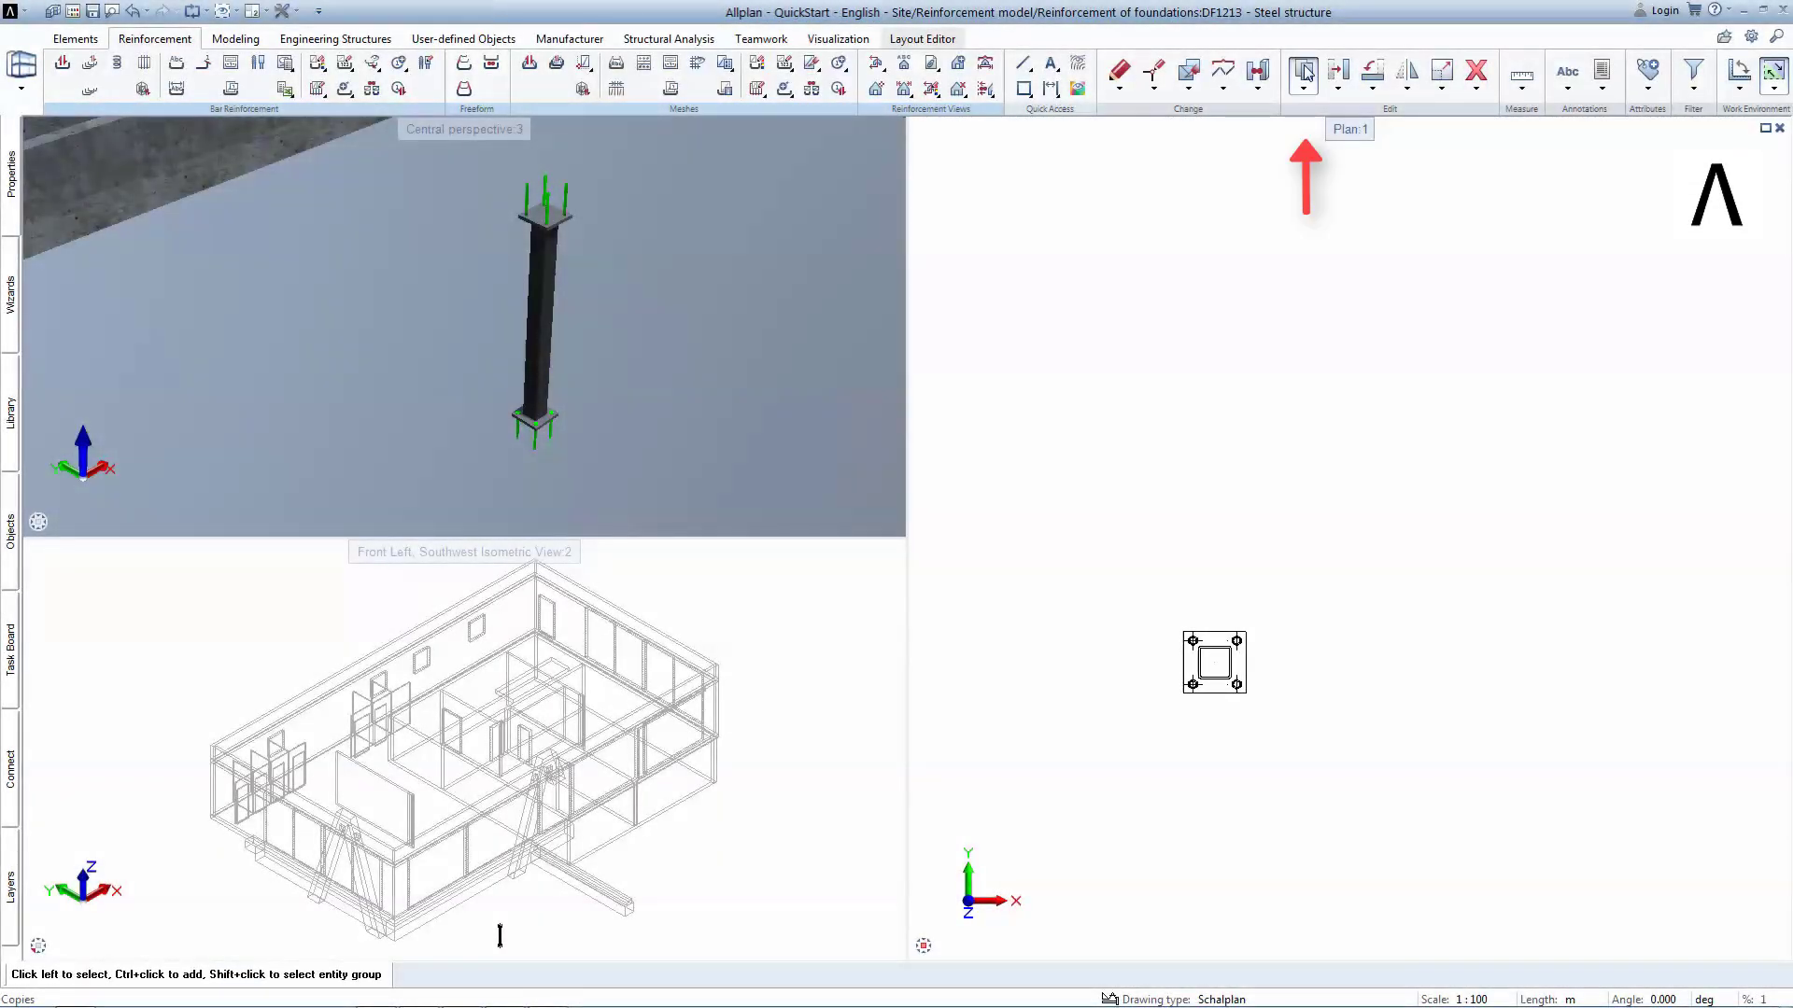
# Copy the window-selected steel column assembly, using the plate centre as the base point.
pyautogui.click(1305, 73)
pyautogui.moveTo(1111, 532); pyautogui.dragTo(1344, 803)
pyautogui.scroll(2, 1227, 692)
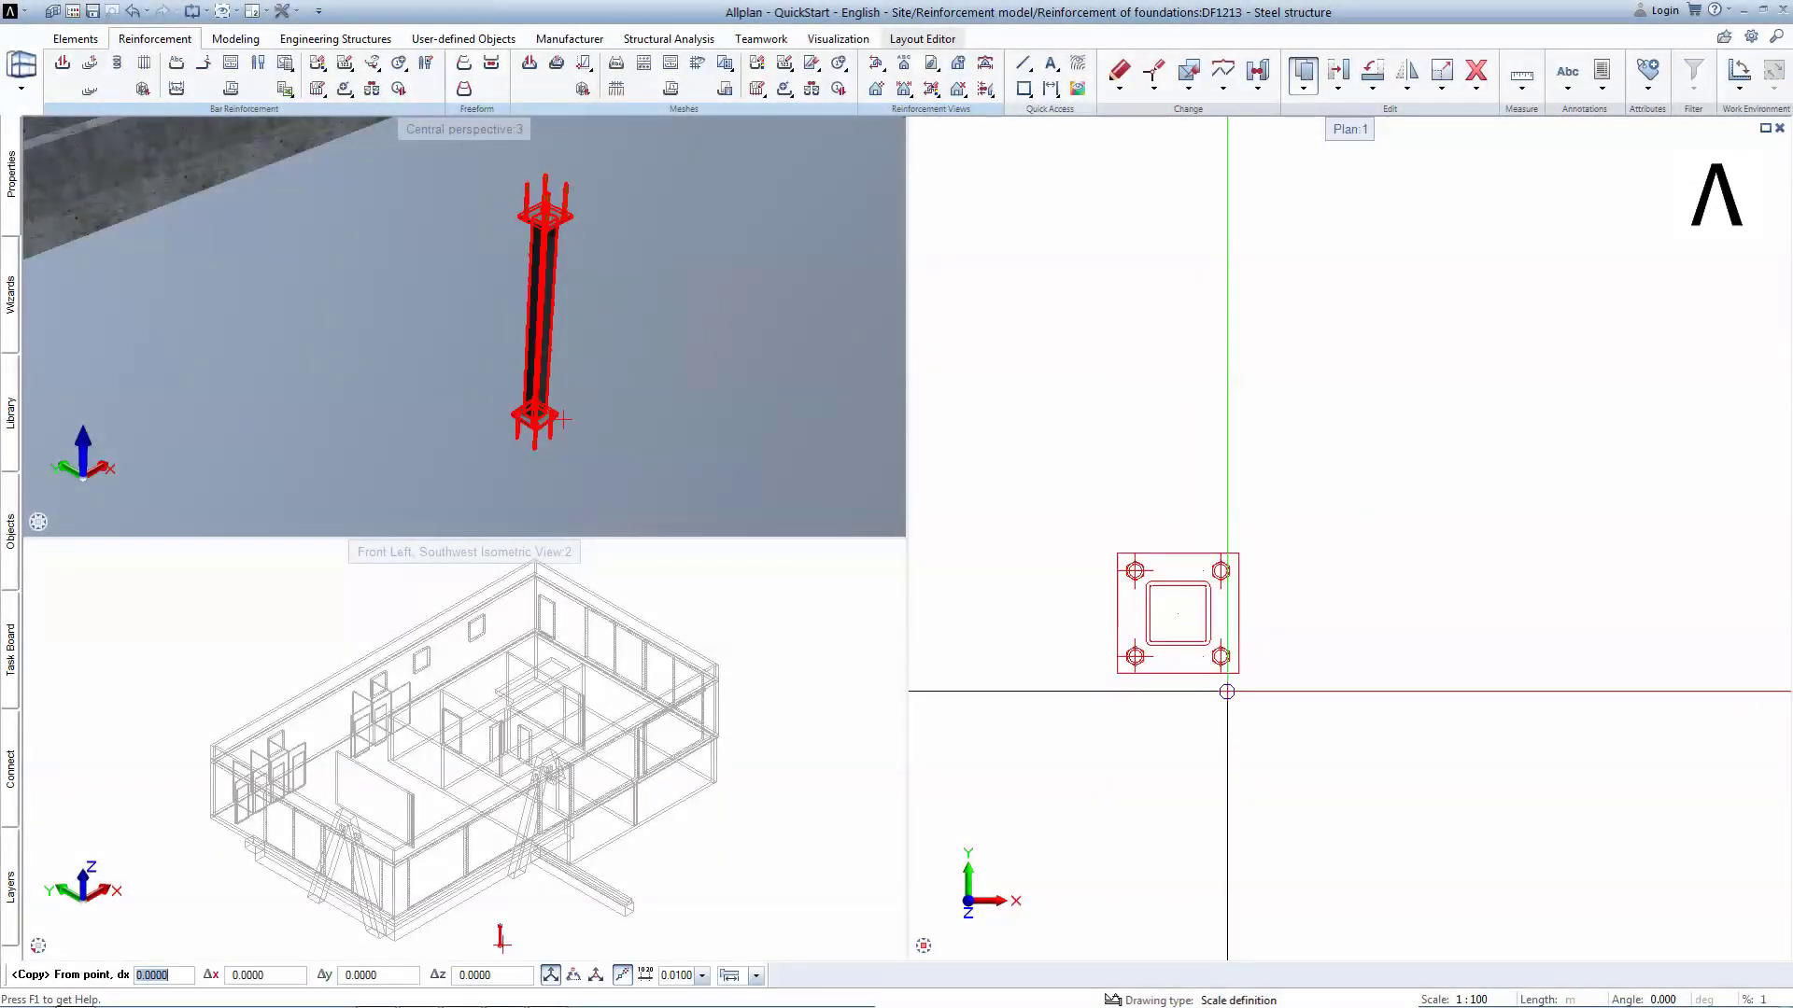
pyautogui.click(1180, 612)
# Place the copy at the midpoint of the foundation wall line.
pyautogui.scroll(-5, 1211, 637)
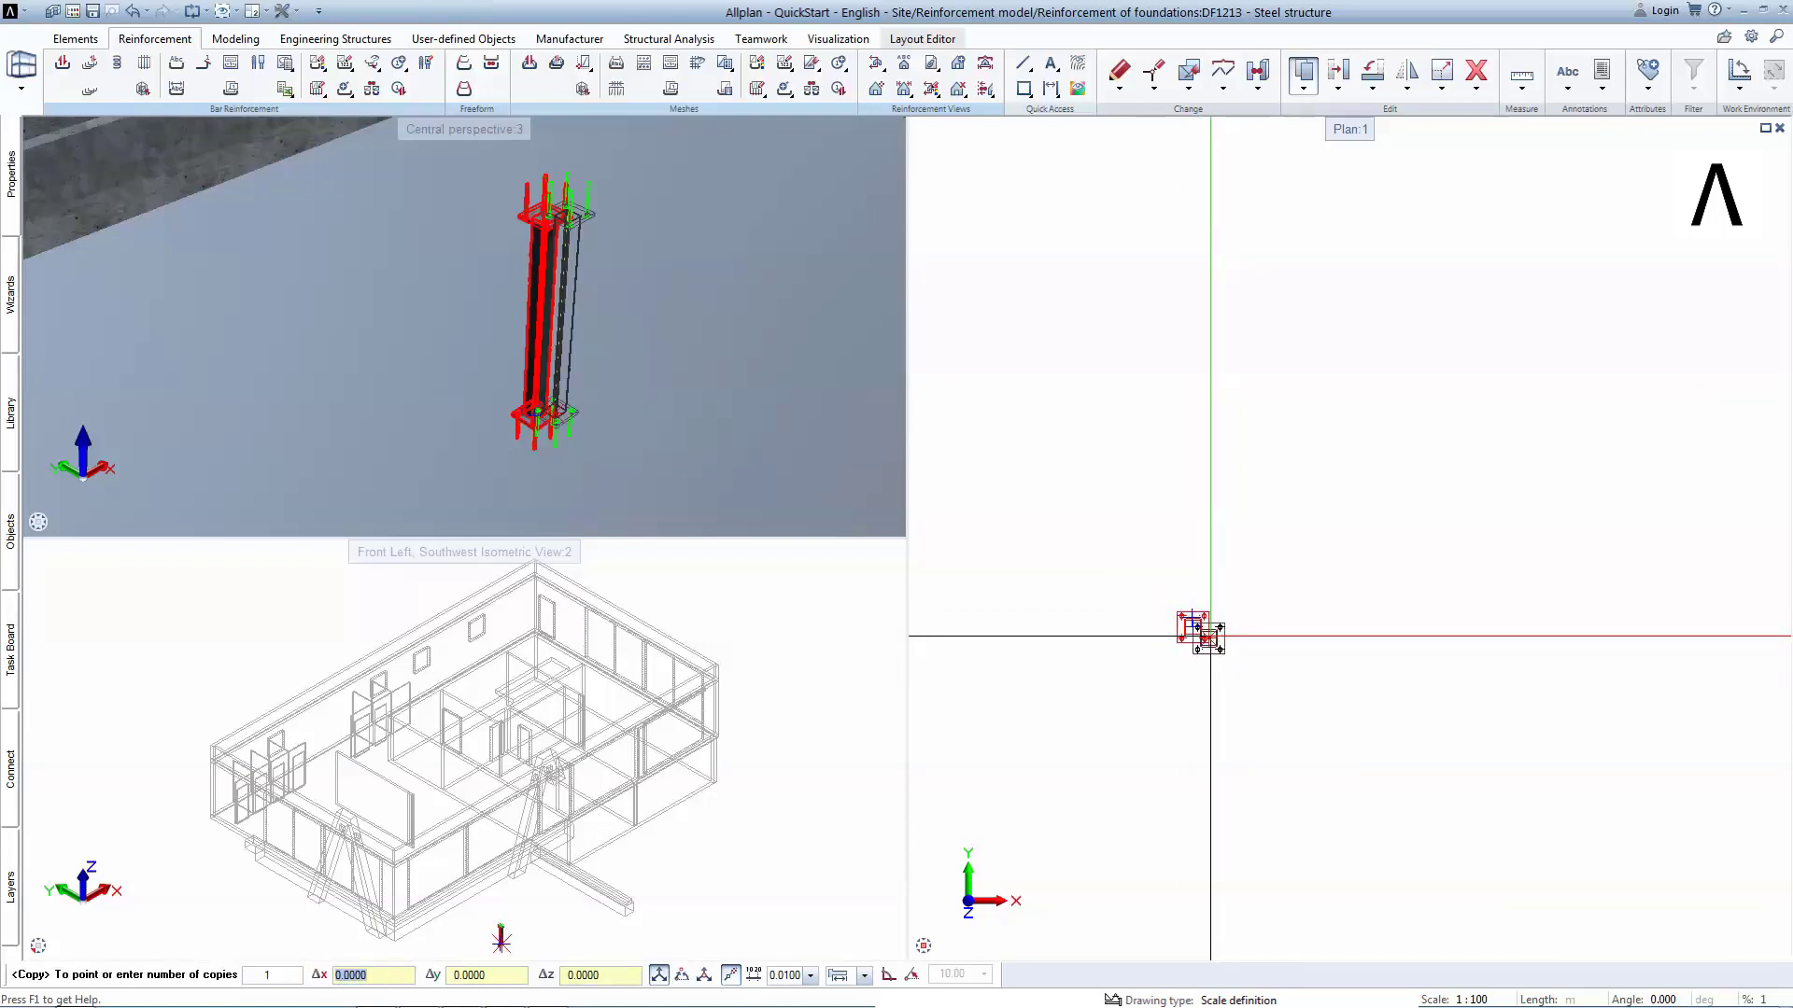
pyautogui.scroll(-3, 1194, 621)
pyautogui.scroll(-2, 1208, 641)
pyautogui.scroll(5, 1344, 412)
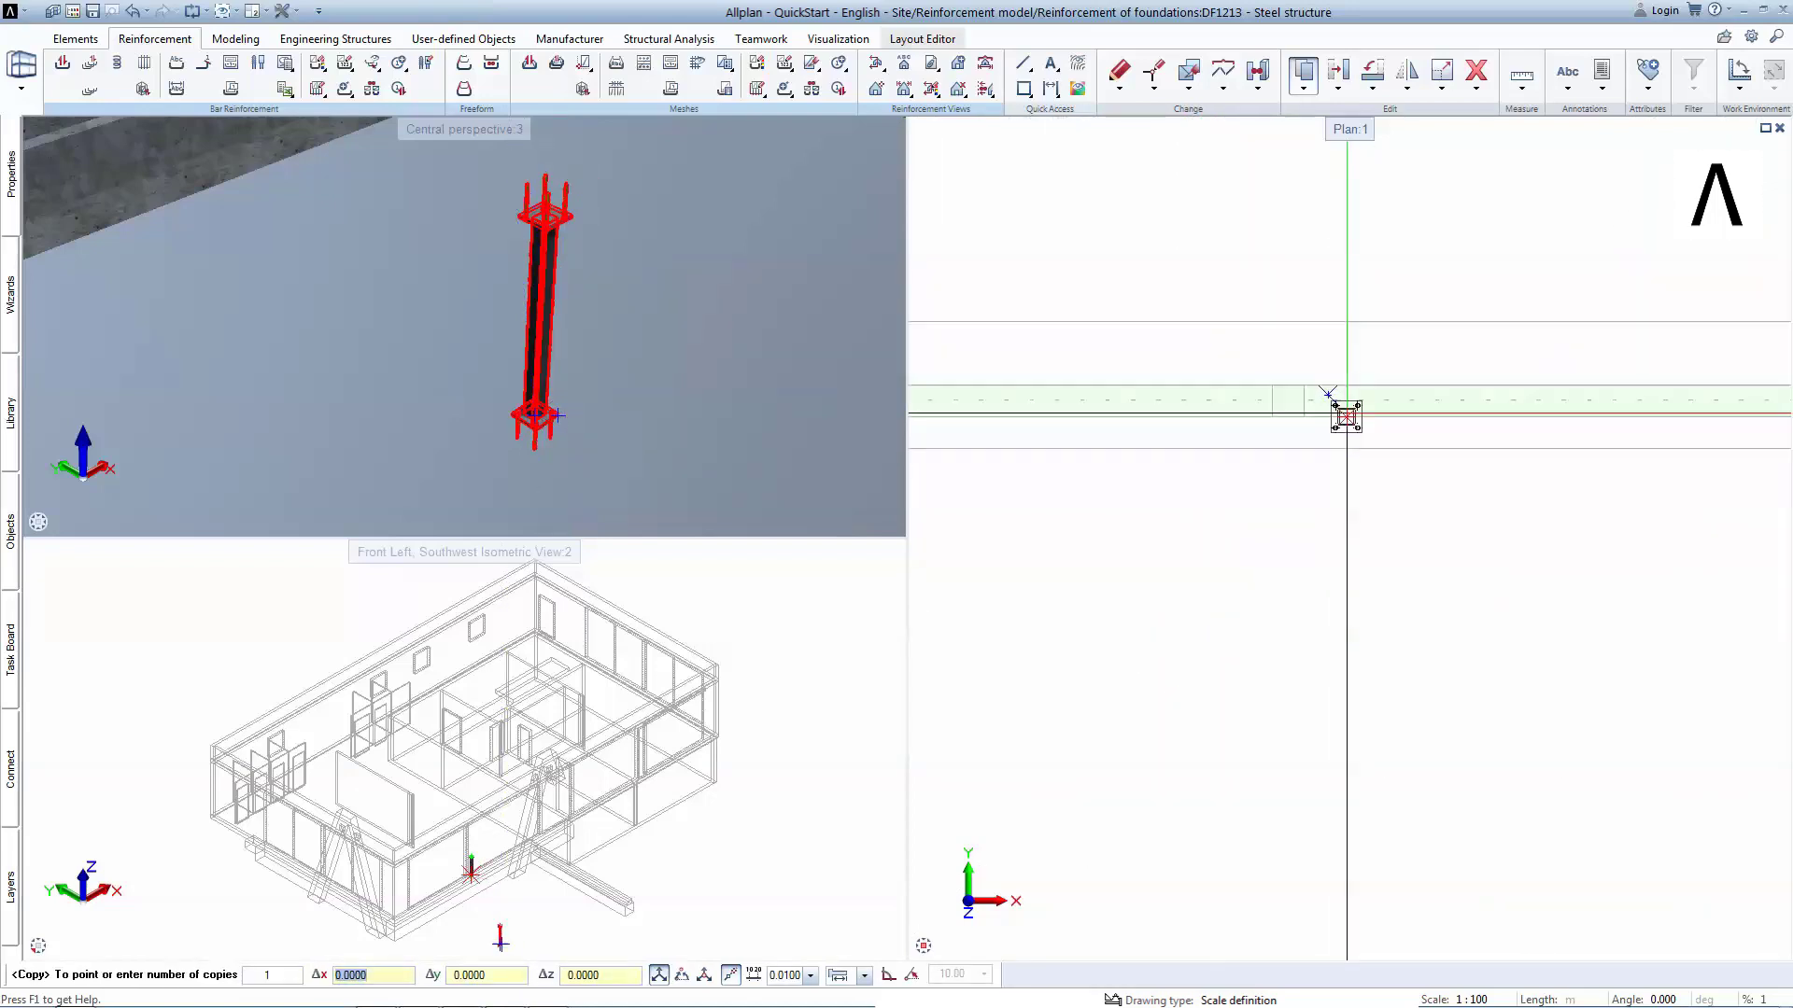
pyautogui.scroll(-5, 849, 405)
pyautogui.scroll(5, 761, 465)
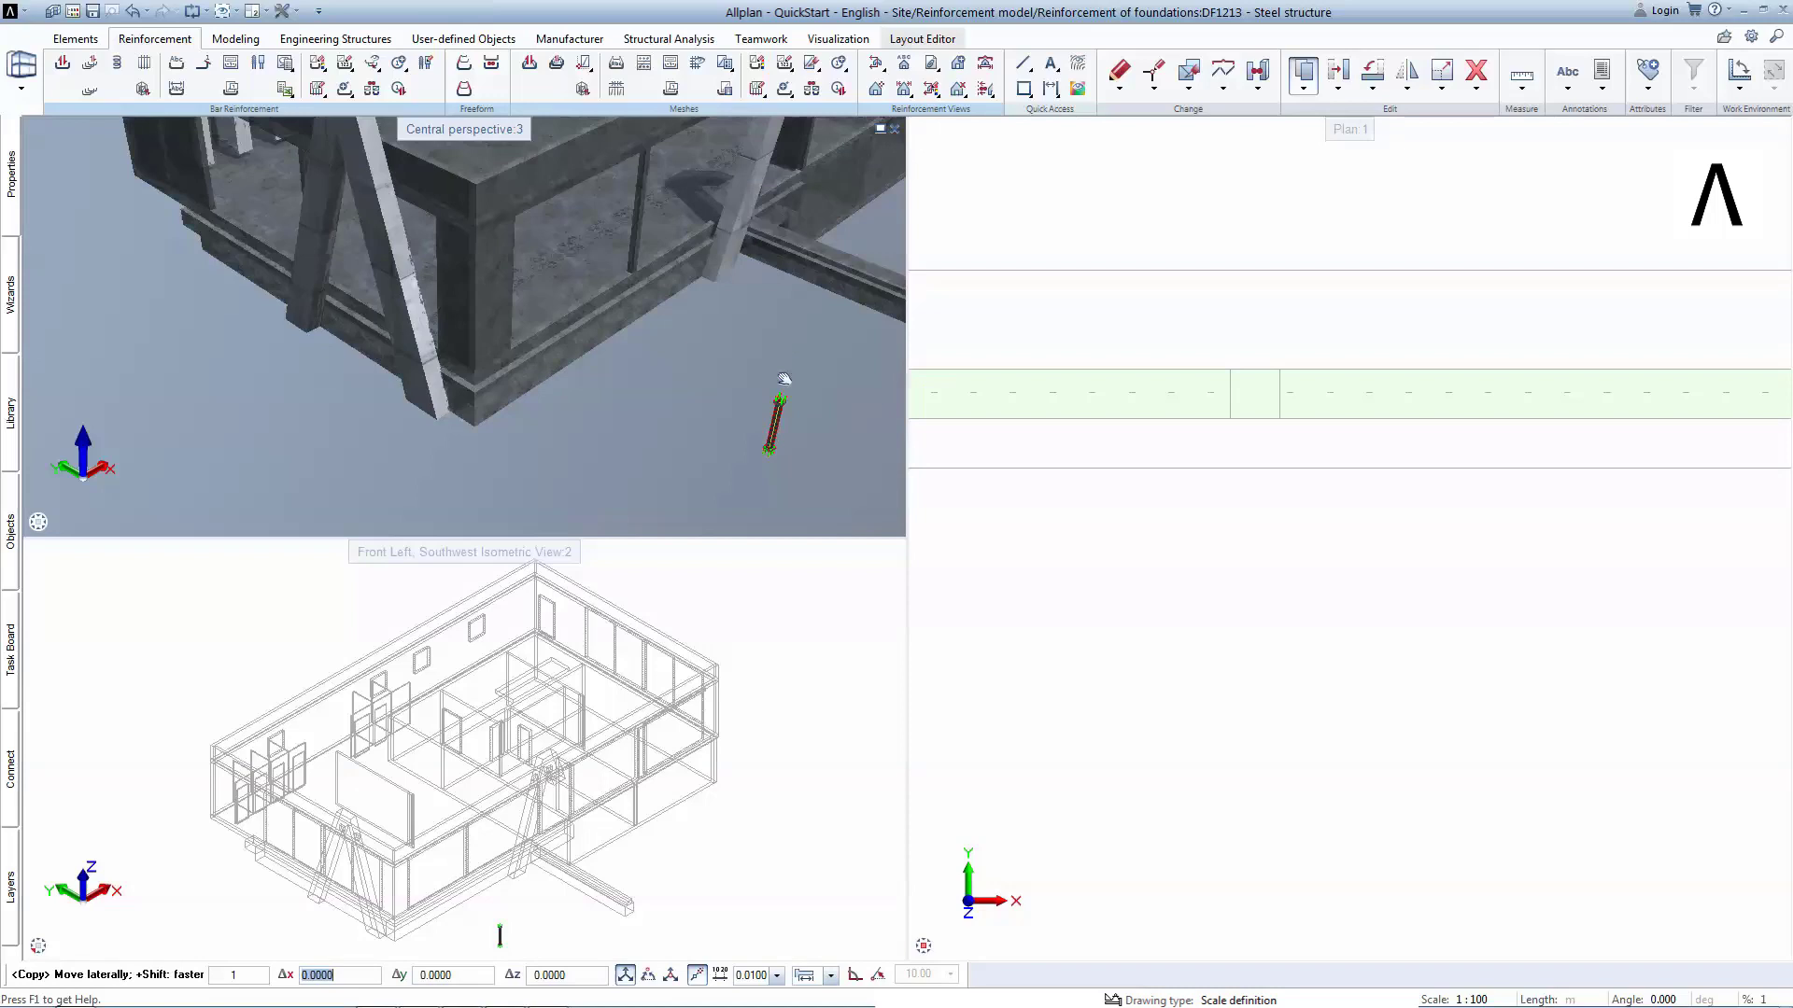
pyautogui.scroll(5, 1192, 383)
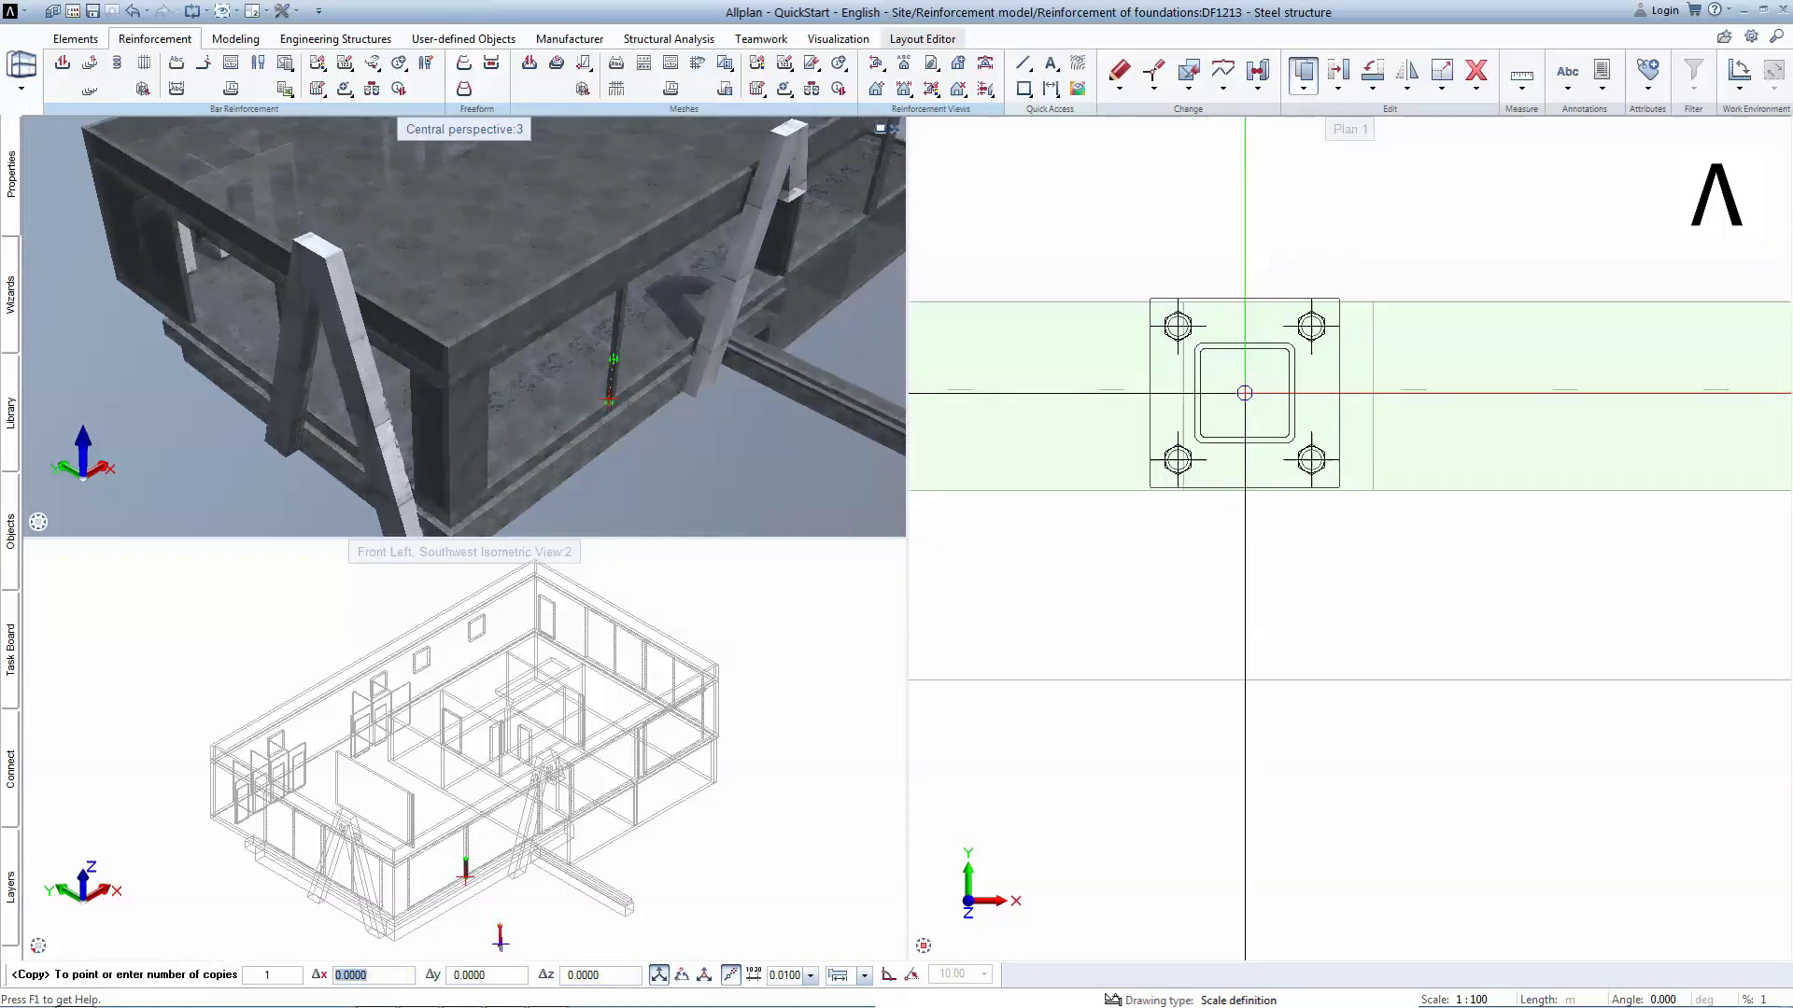
pyautogui.rightClick(1183, 302)
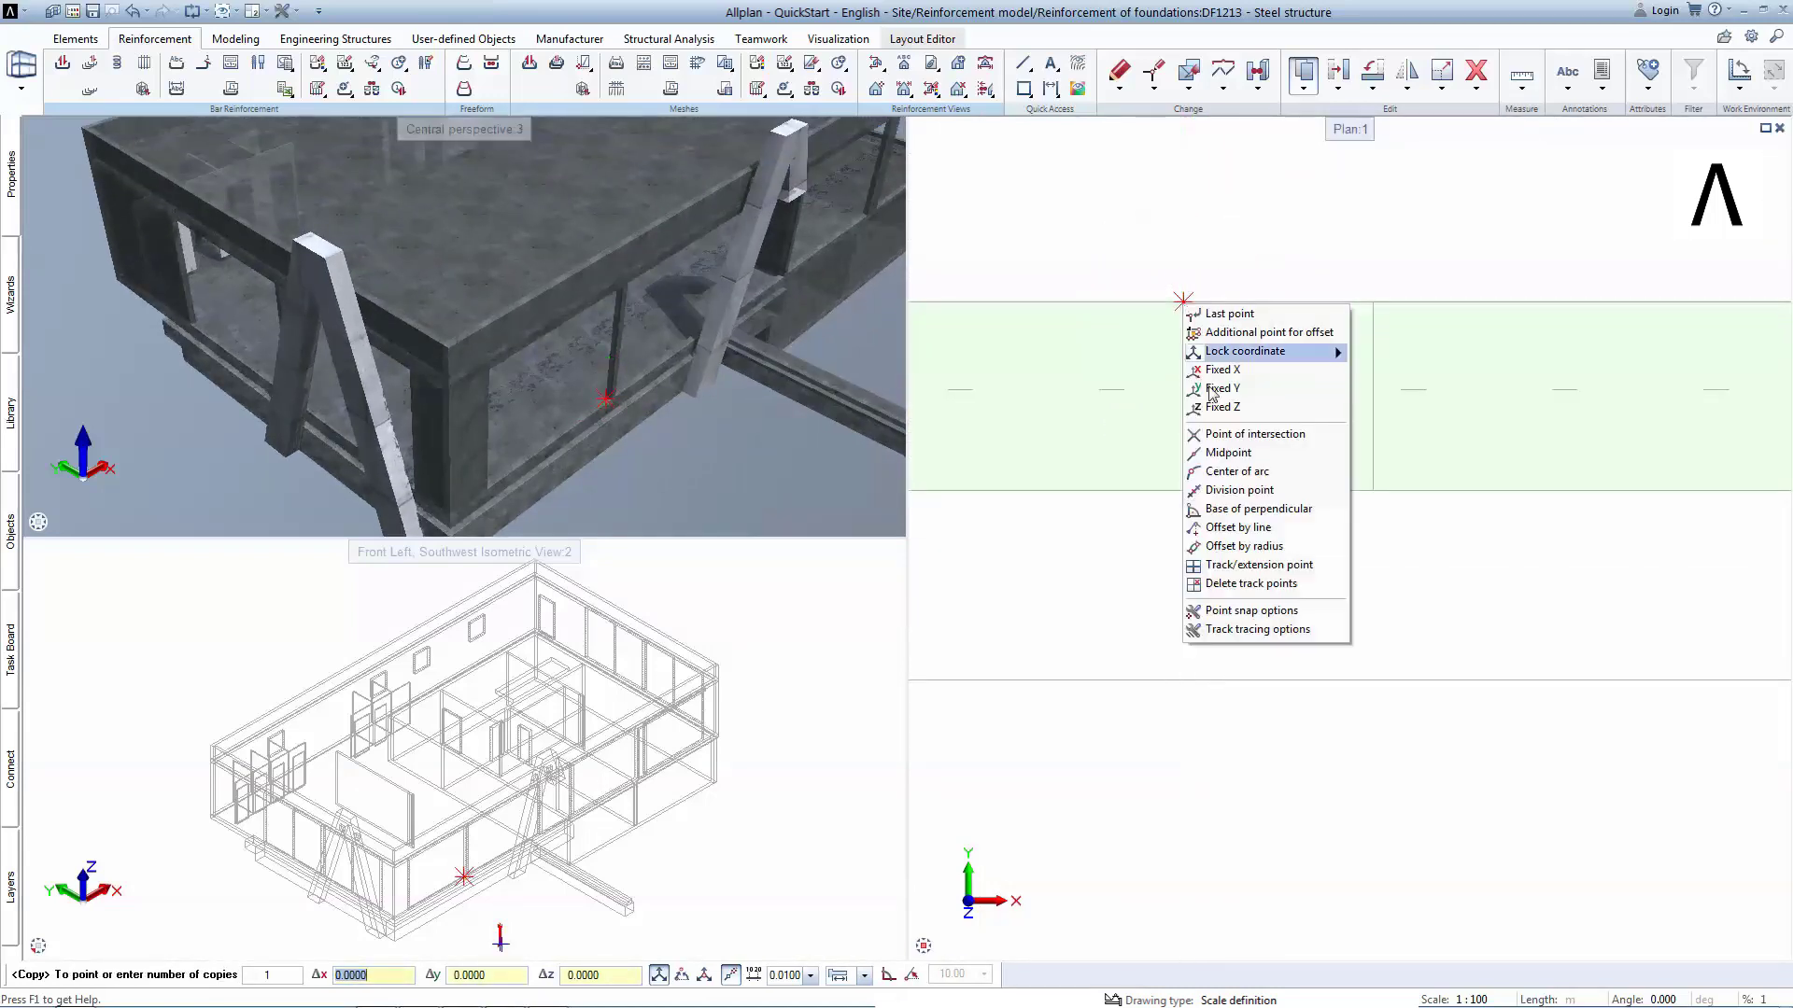
pyautogui.click(1230, 454)
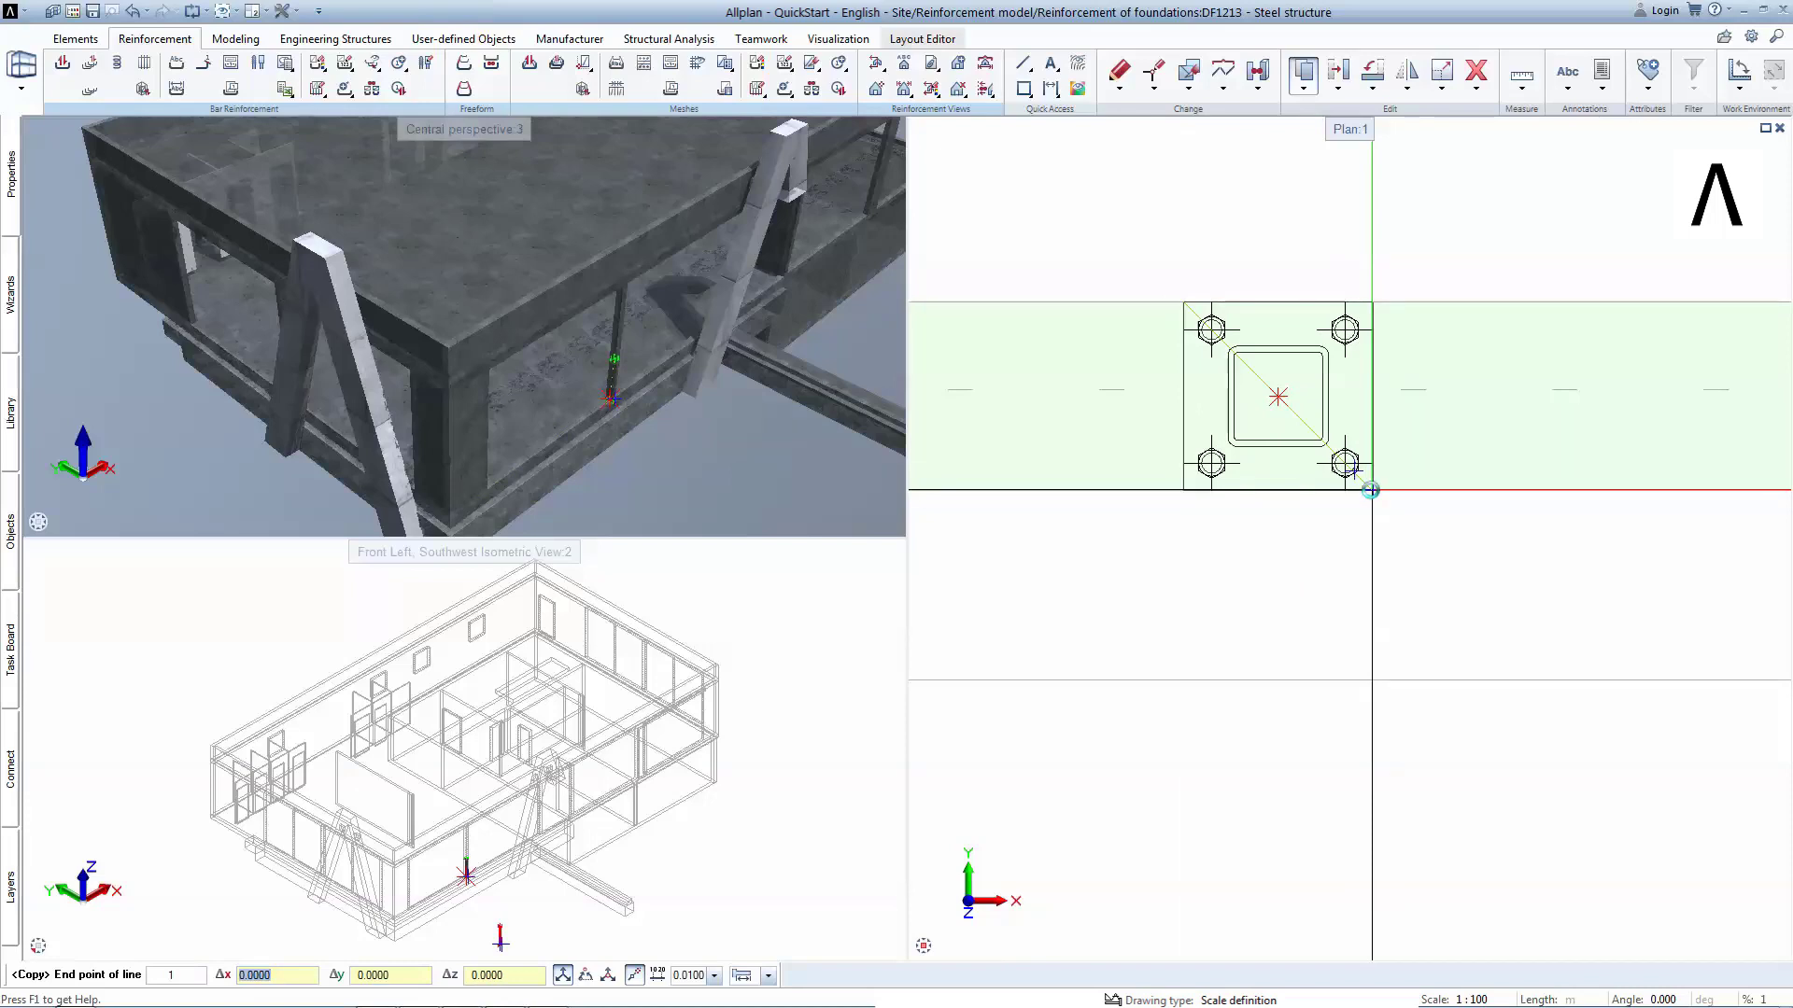
pyautogui.click(1370, 490)
pyautogui.press('Escape')
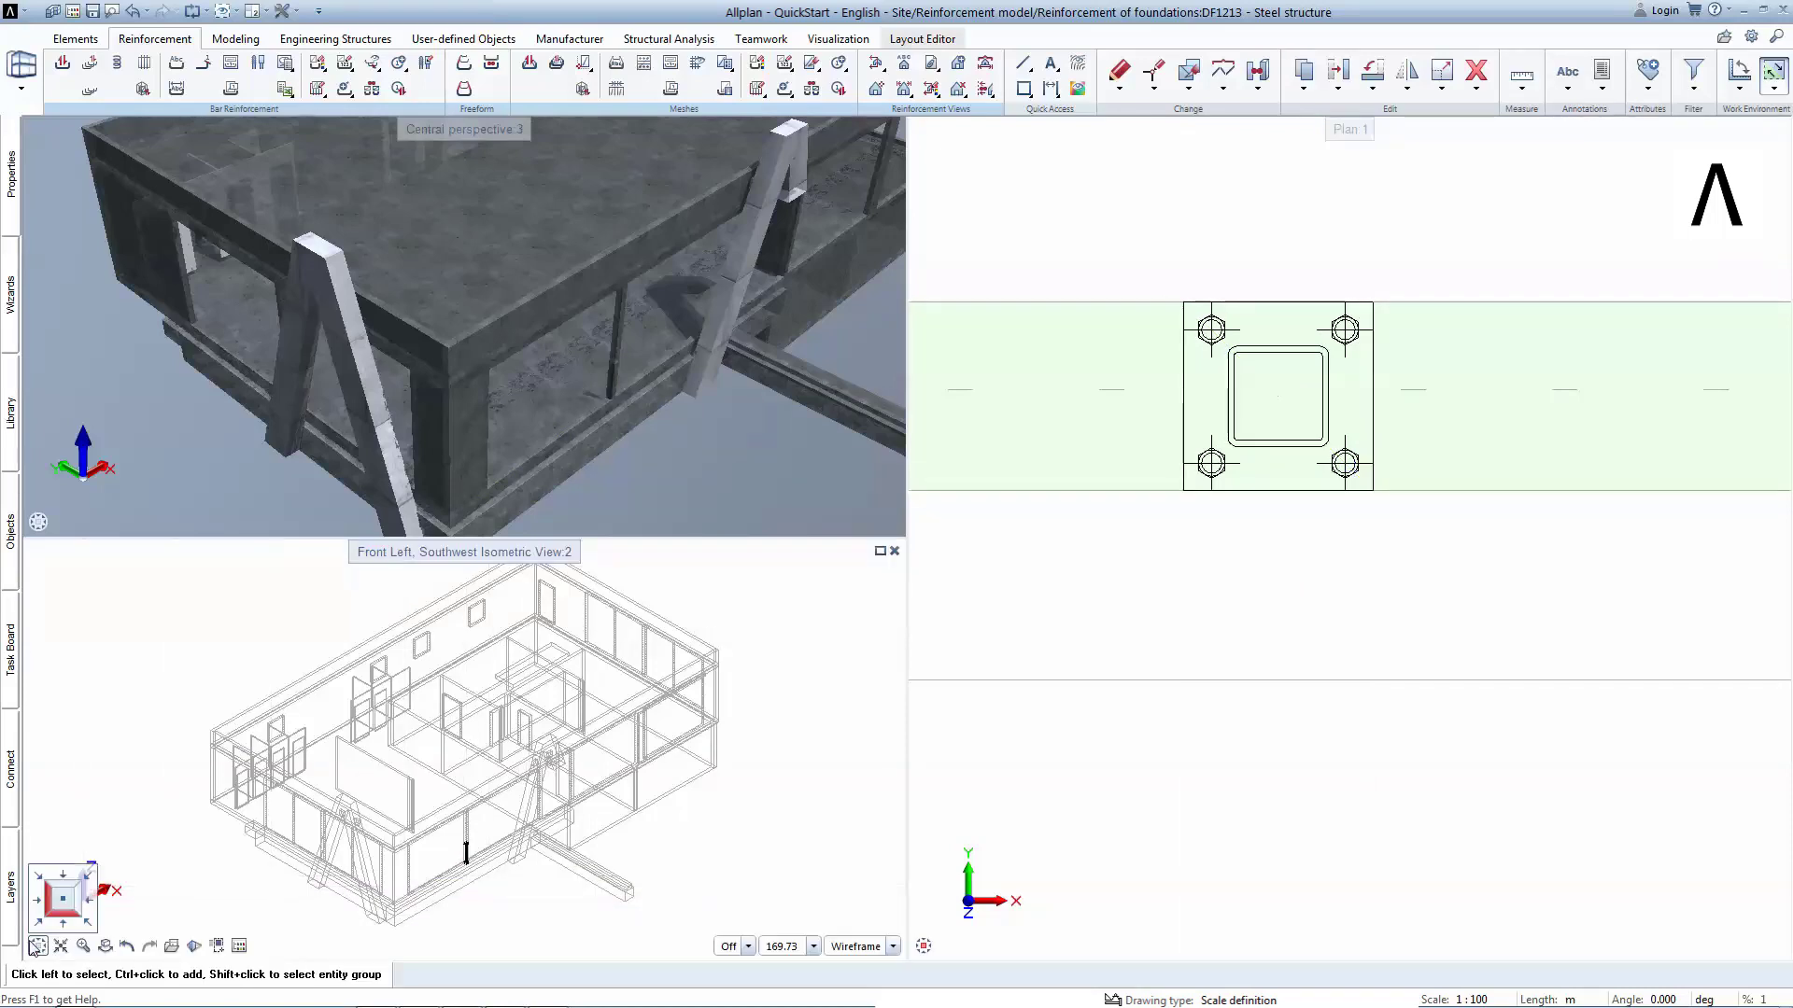
# In the front elevation, move the copied column assembly vertically so its base plate sits at foundation level.
pyautogui.click(63, 927)
pyautogui.scroll(5, 280, 746)
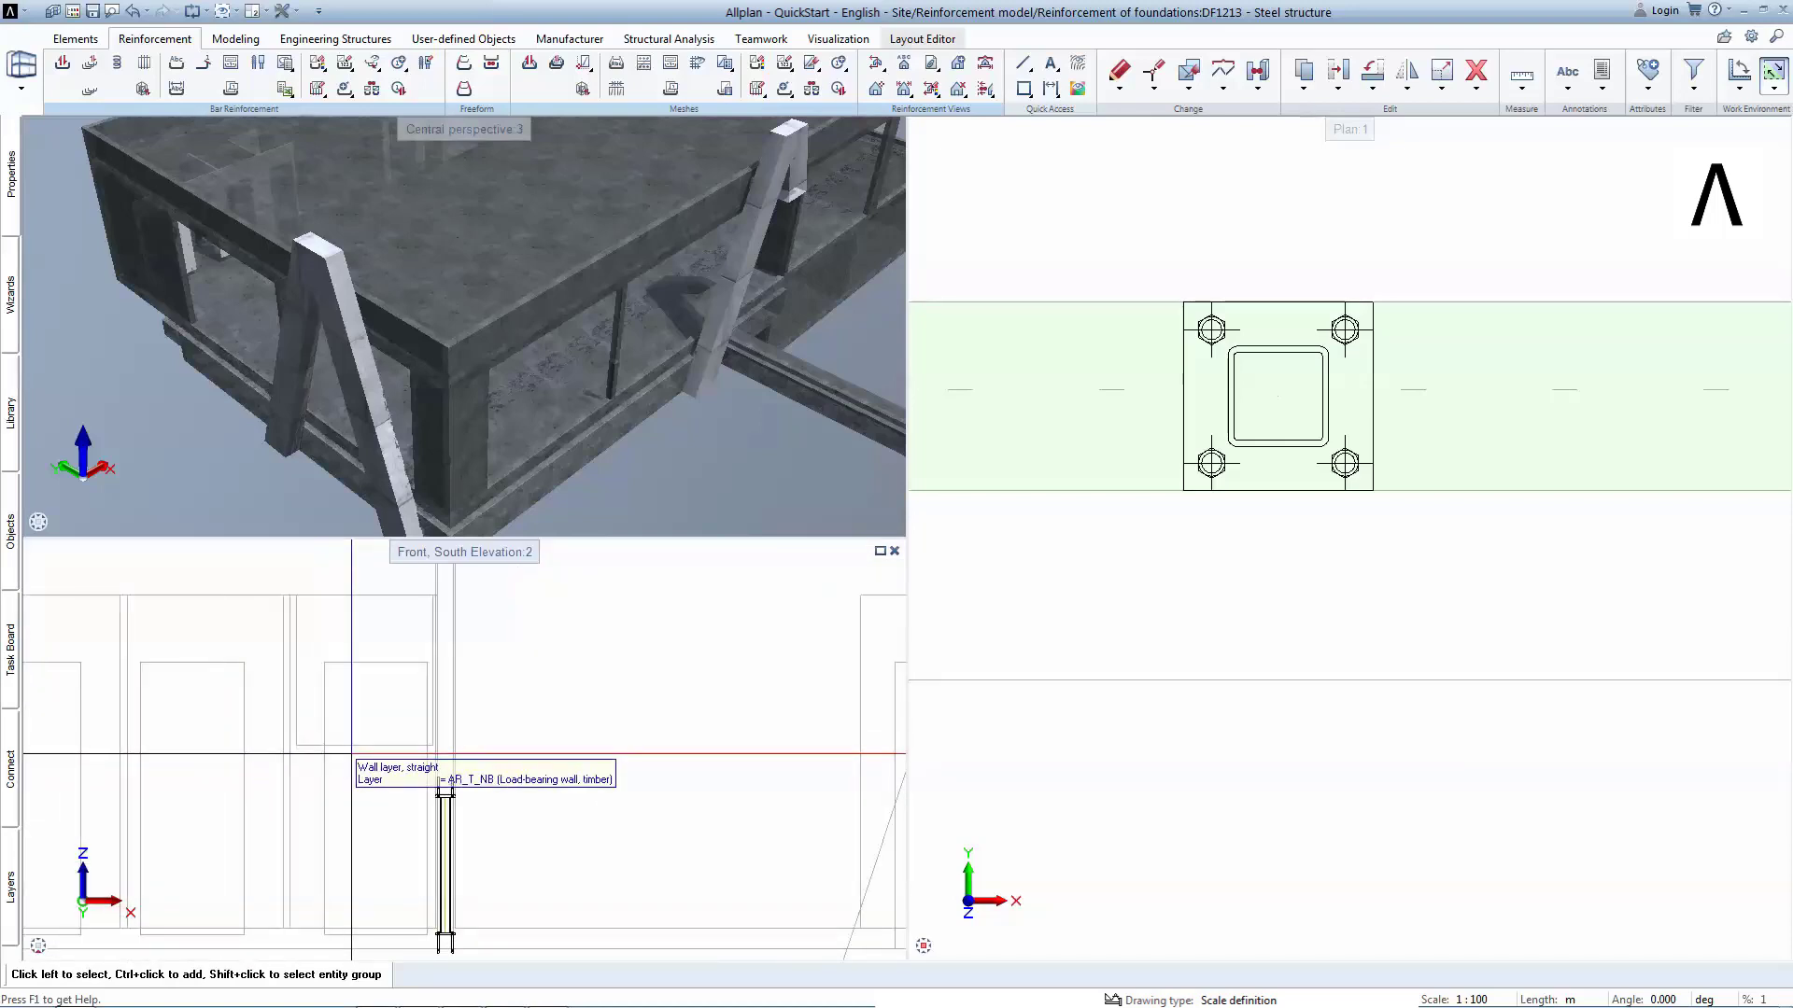
pyautogui.moveTo(412, 838); pyautogui.dragTo(416, 802, button='middle')
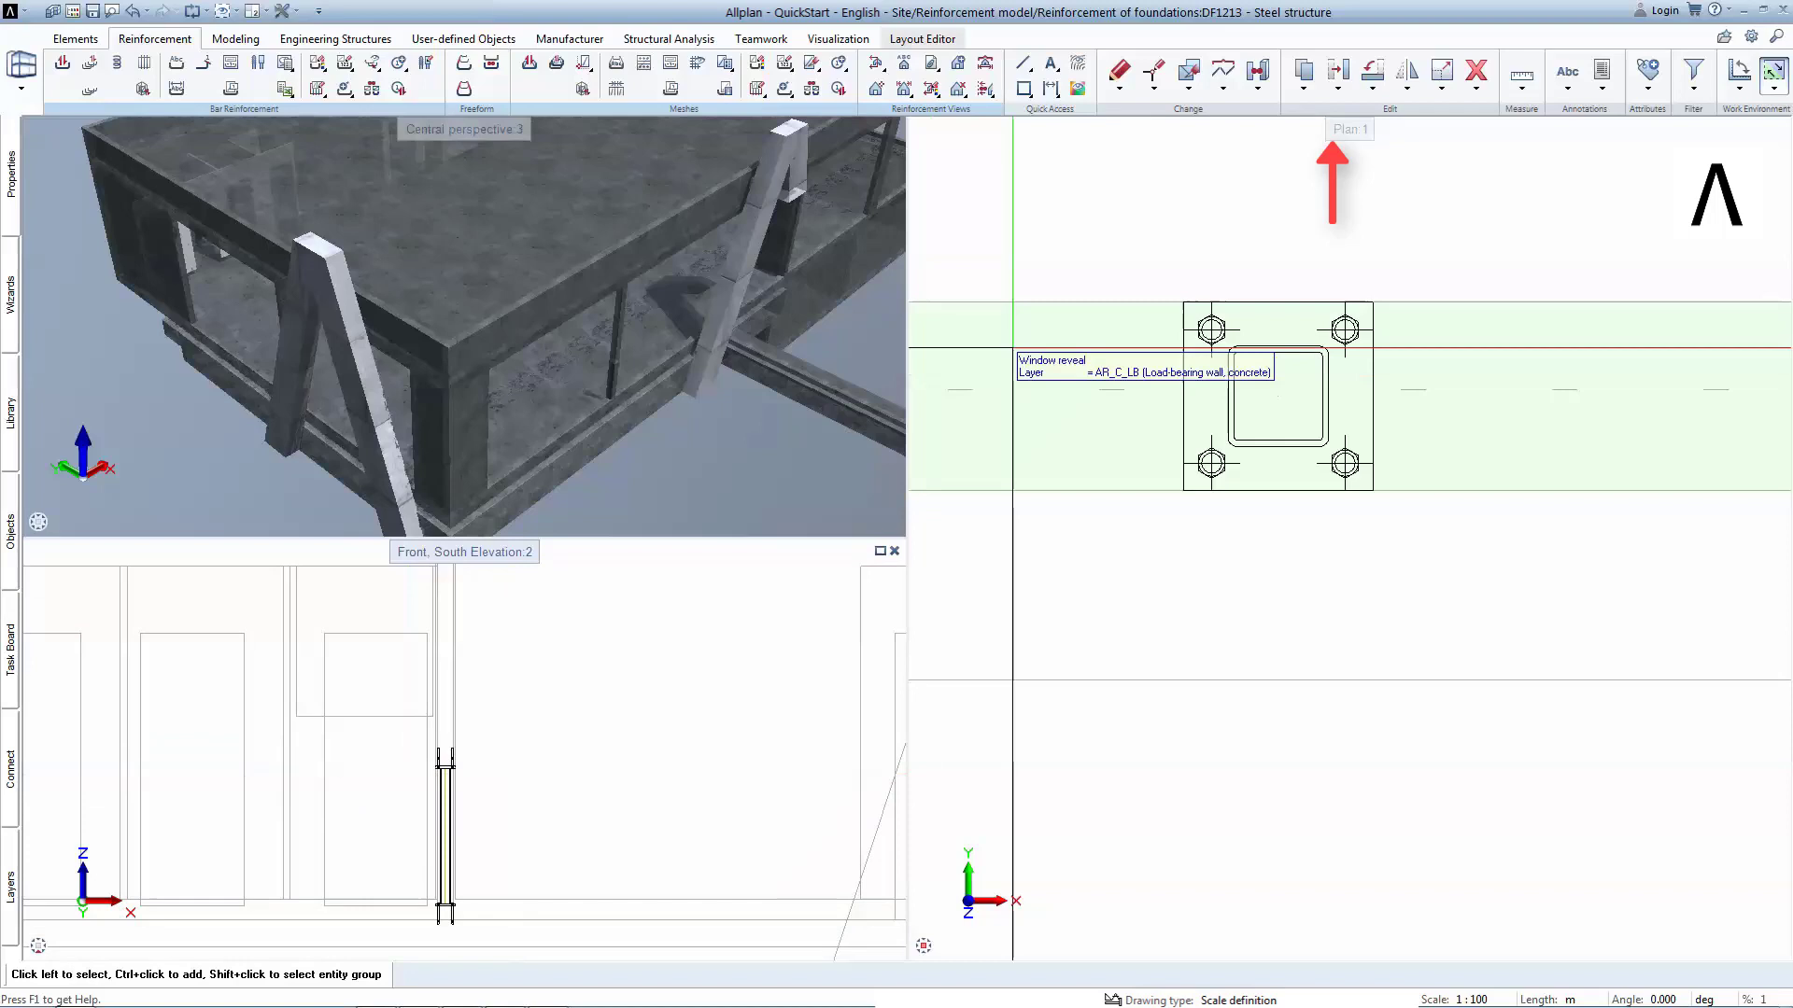
pyautogui.click(1341, 80)
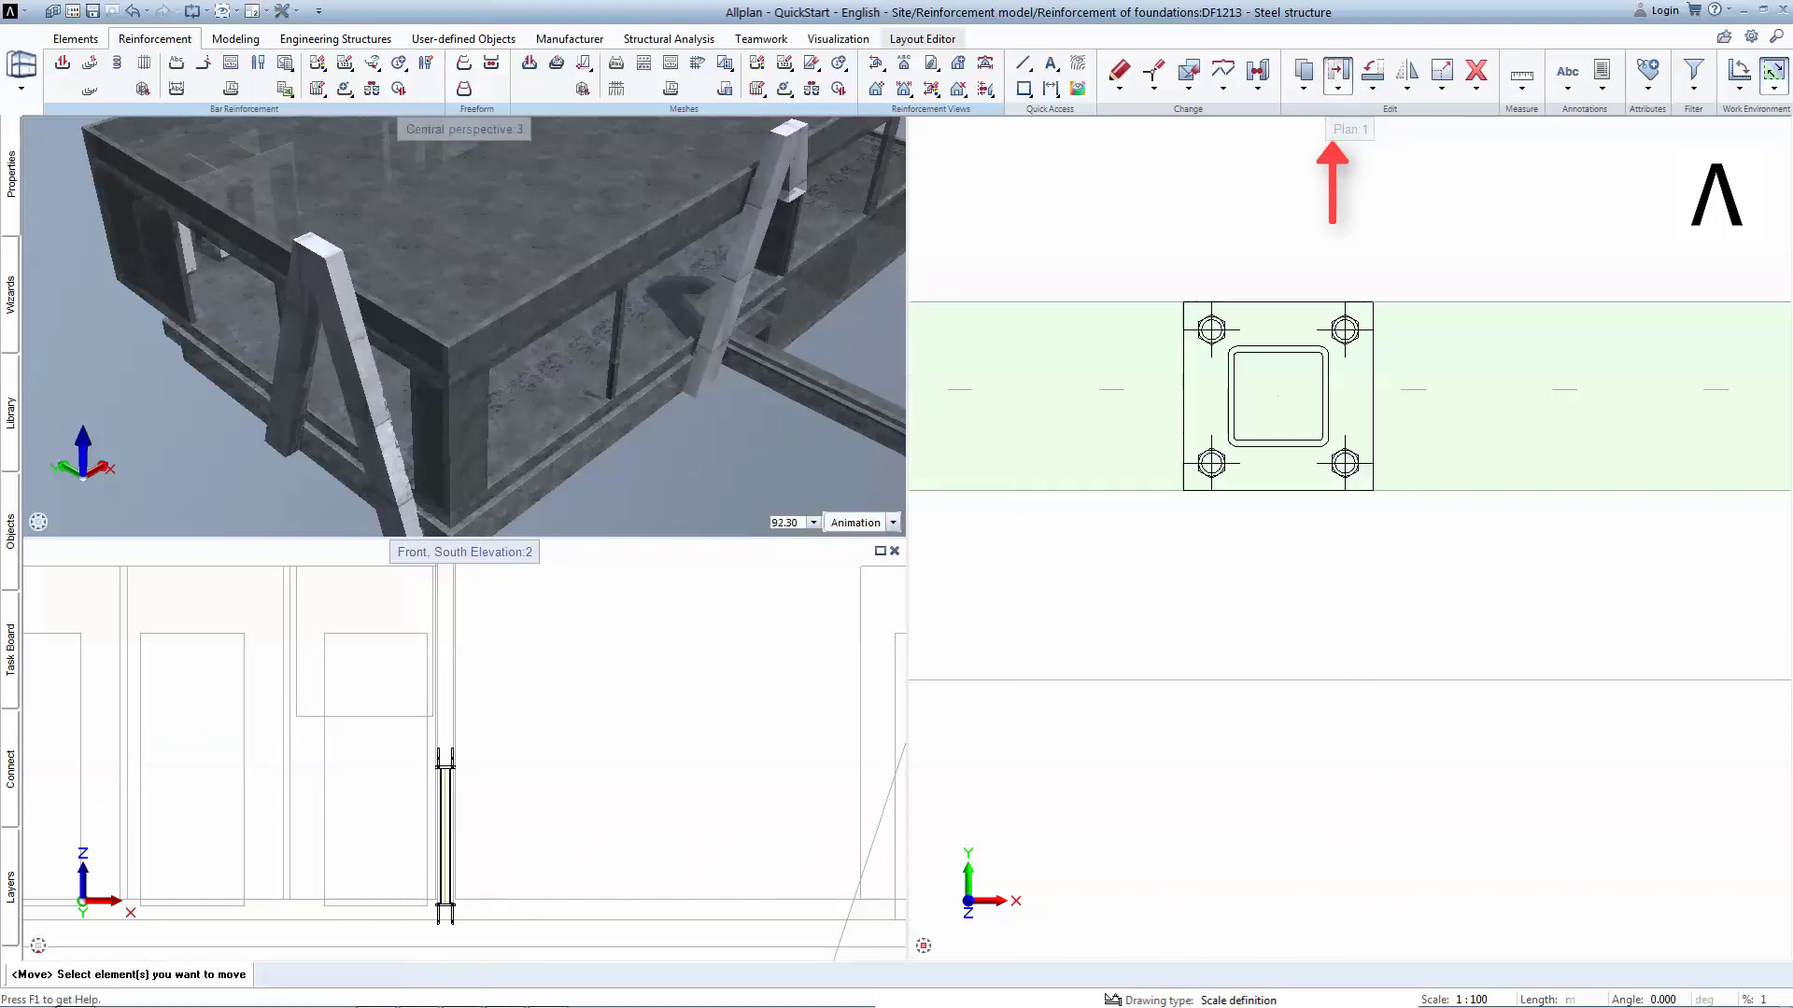
pyautogui.moveTo(383, 717); pyautogui.dragTo(495, 952)
pyautogui.scroll(3, 495, 924)
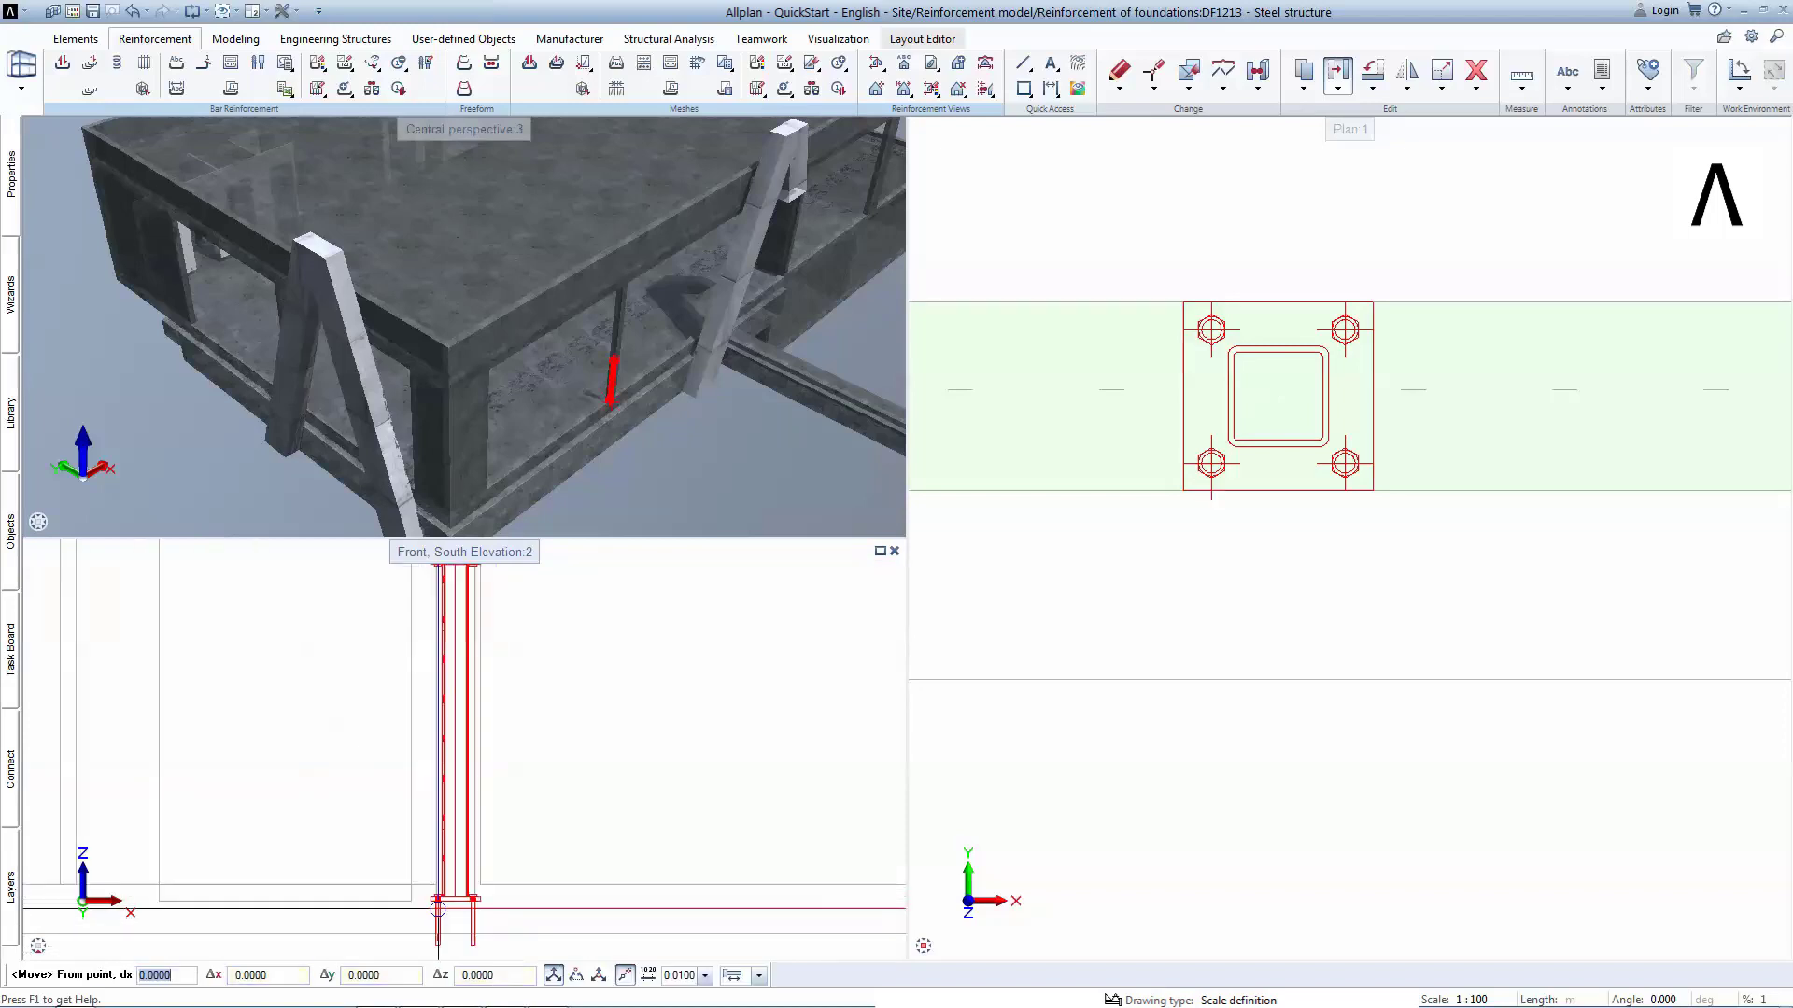
pyautogui.click(502, 893)
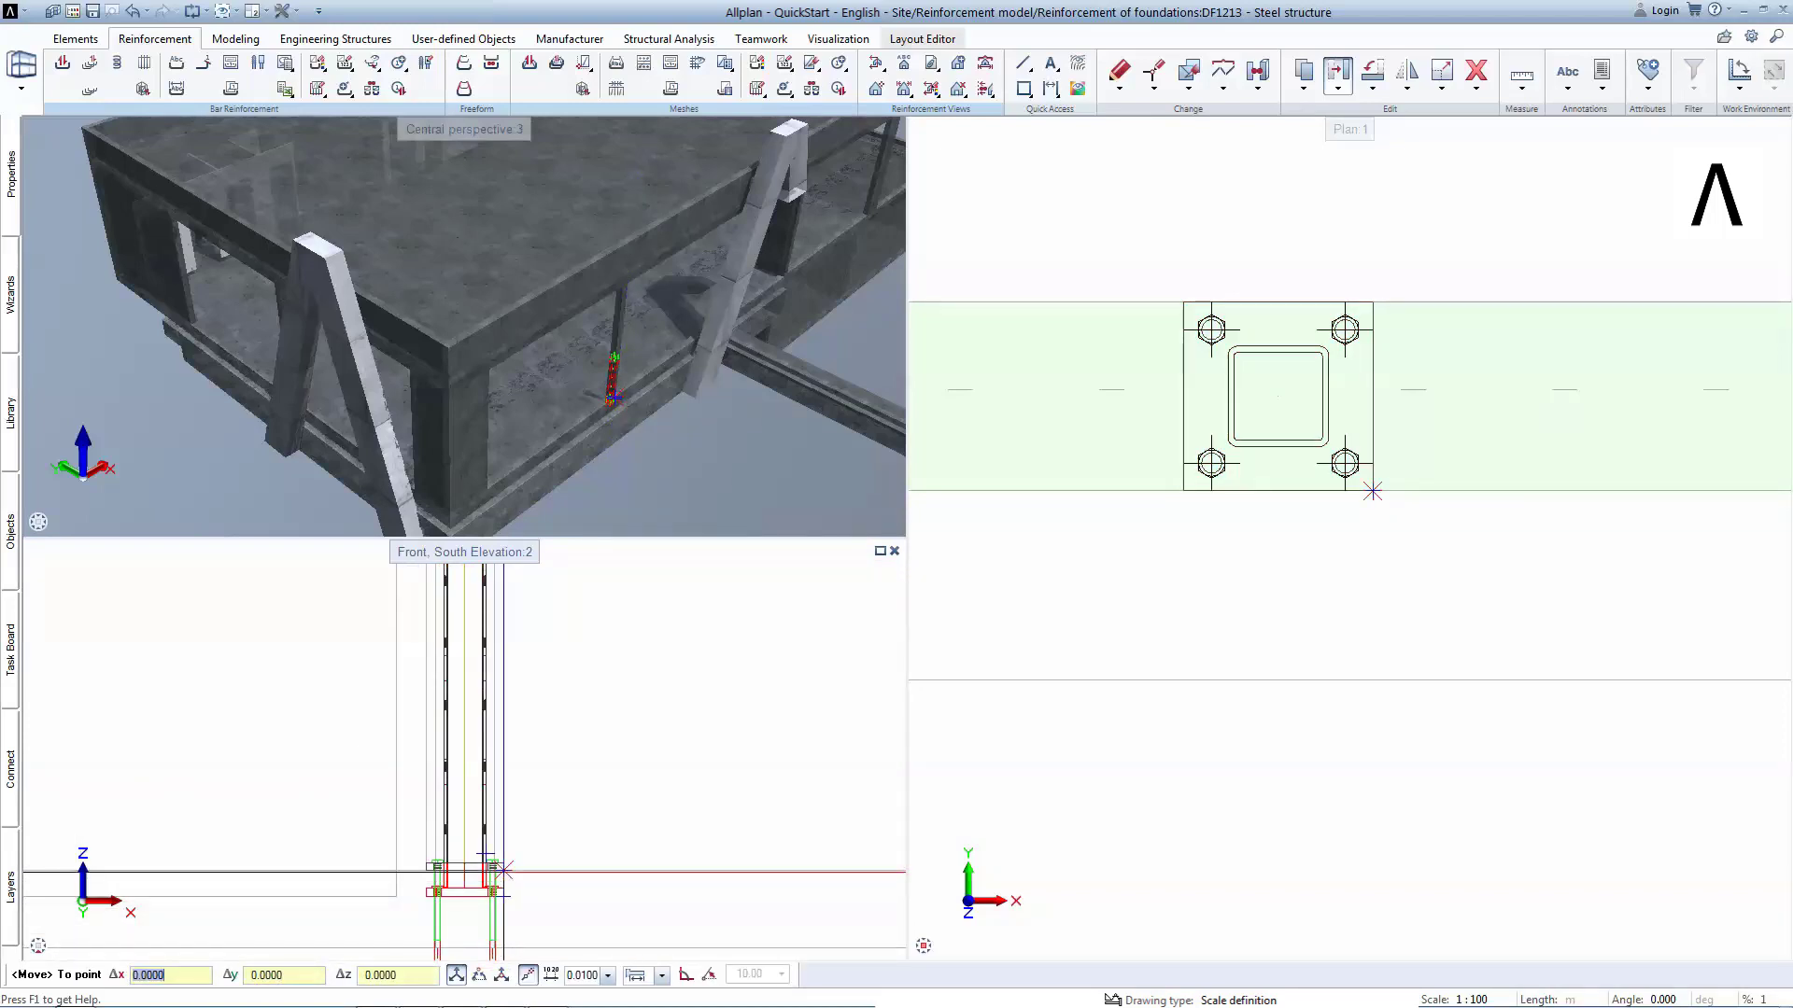
pyautogui.click(503, 872)
pyautogui.press('Escape')
pyautogui.scroll(-2, 557, 919)
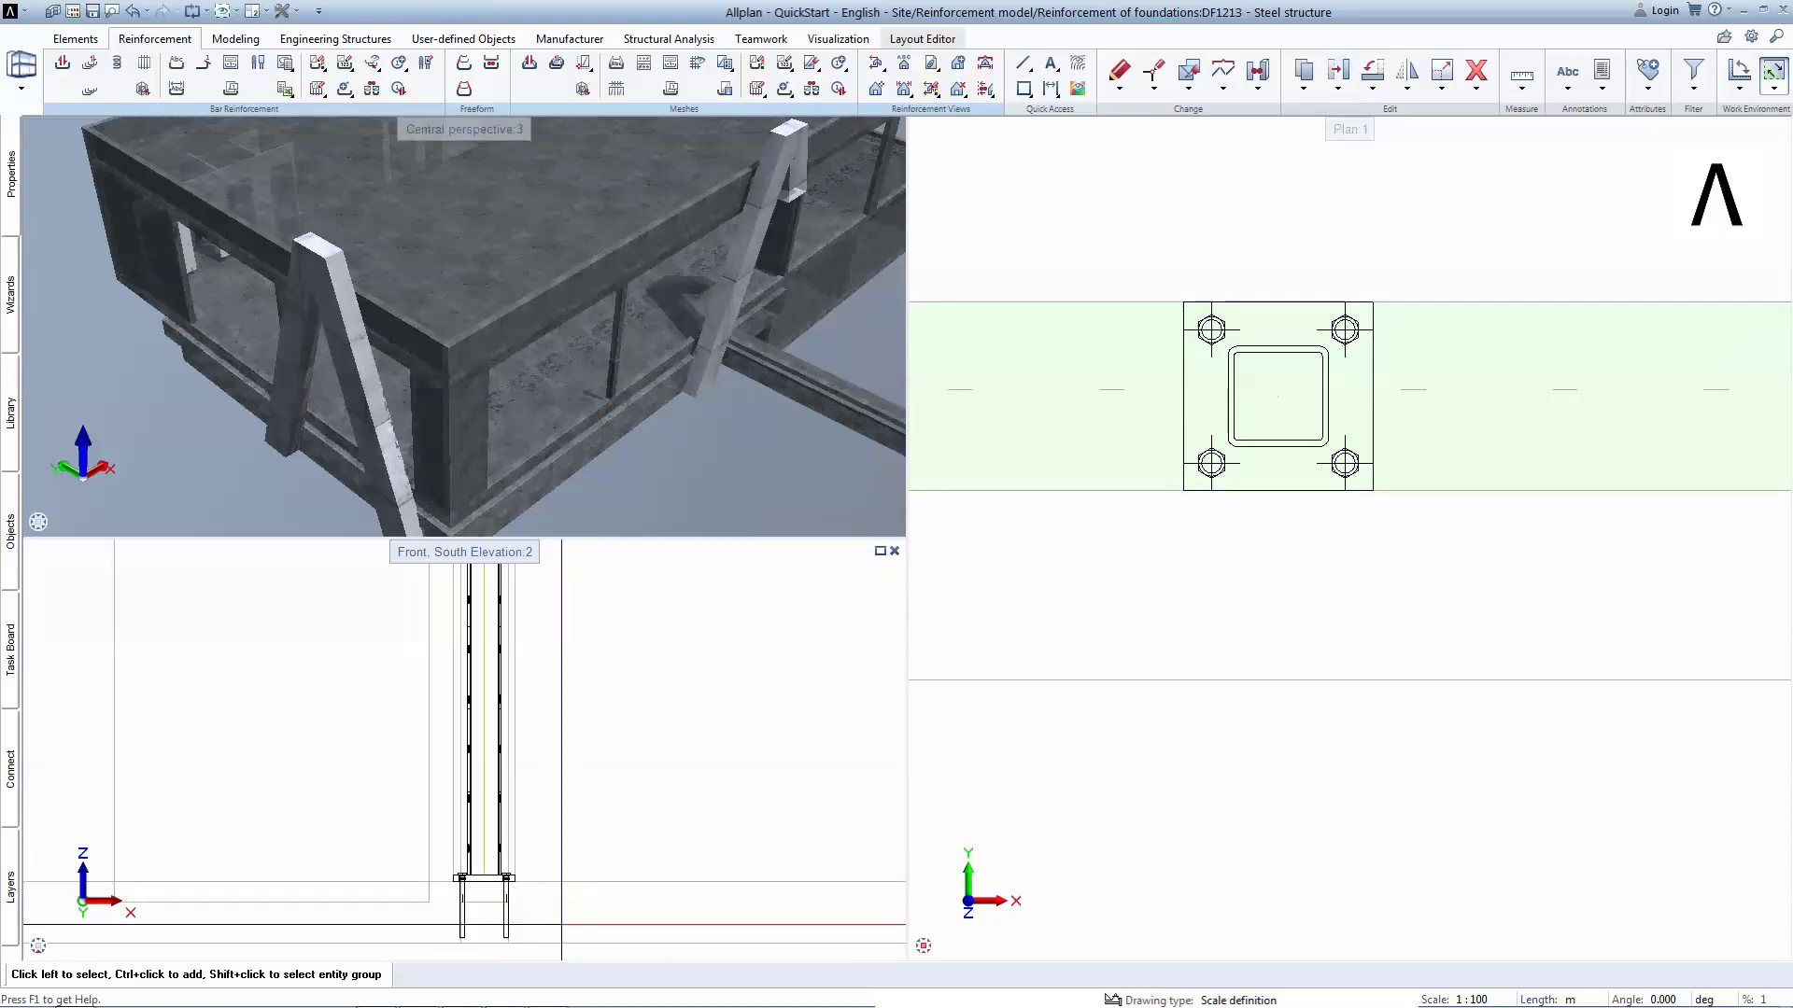
# Stretch the column's top points in the elevation up to the roof slab level.
pyautogui.click(1158, 69)
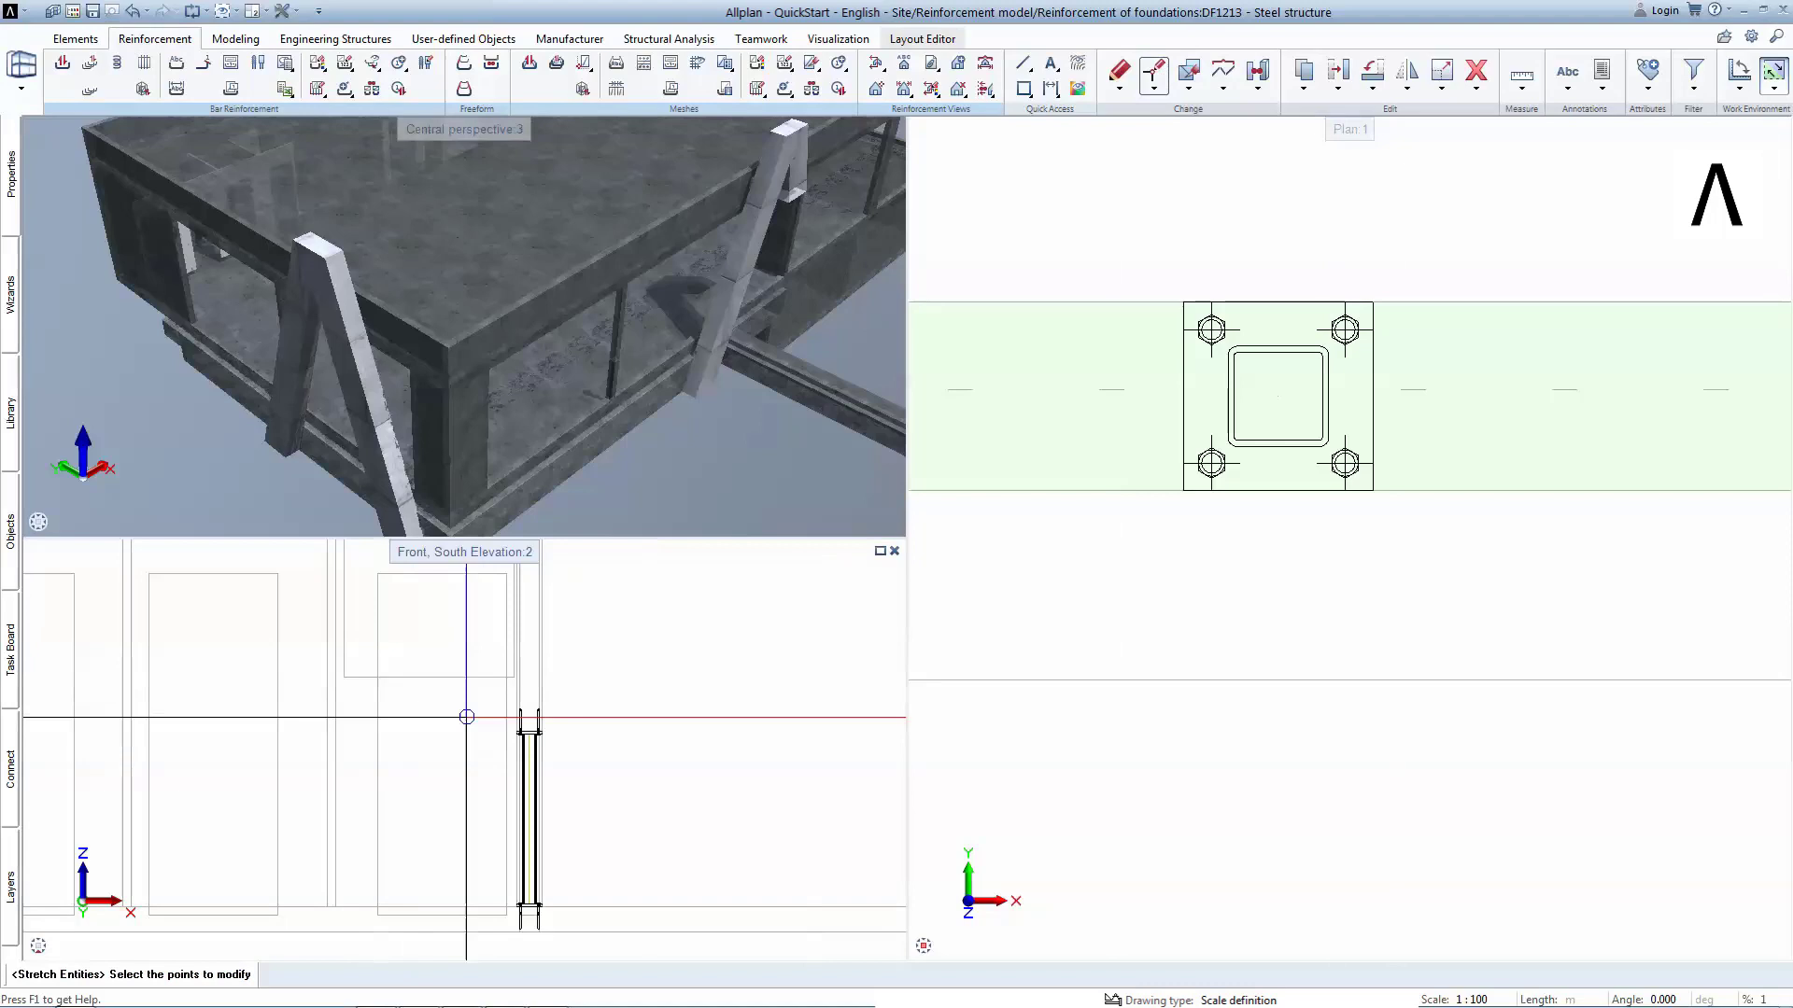
pyautogui.moveTo(467, 713); pyautogui.dragTo(579, 766)
pyautogui.scroll(3, 512, 709)
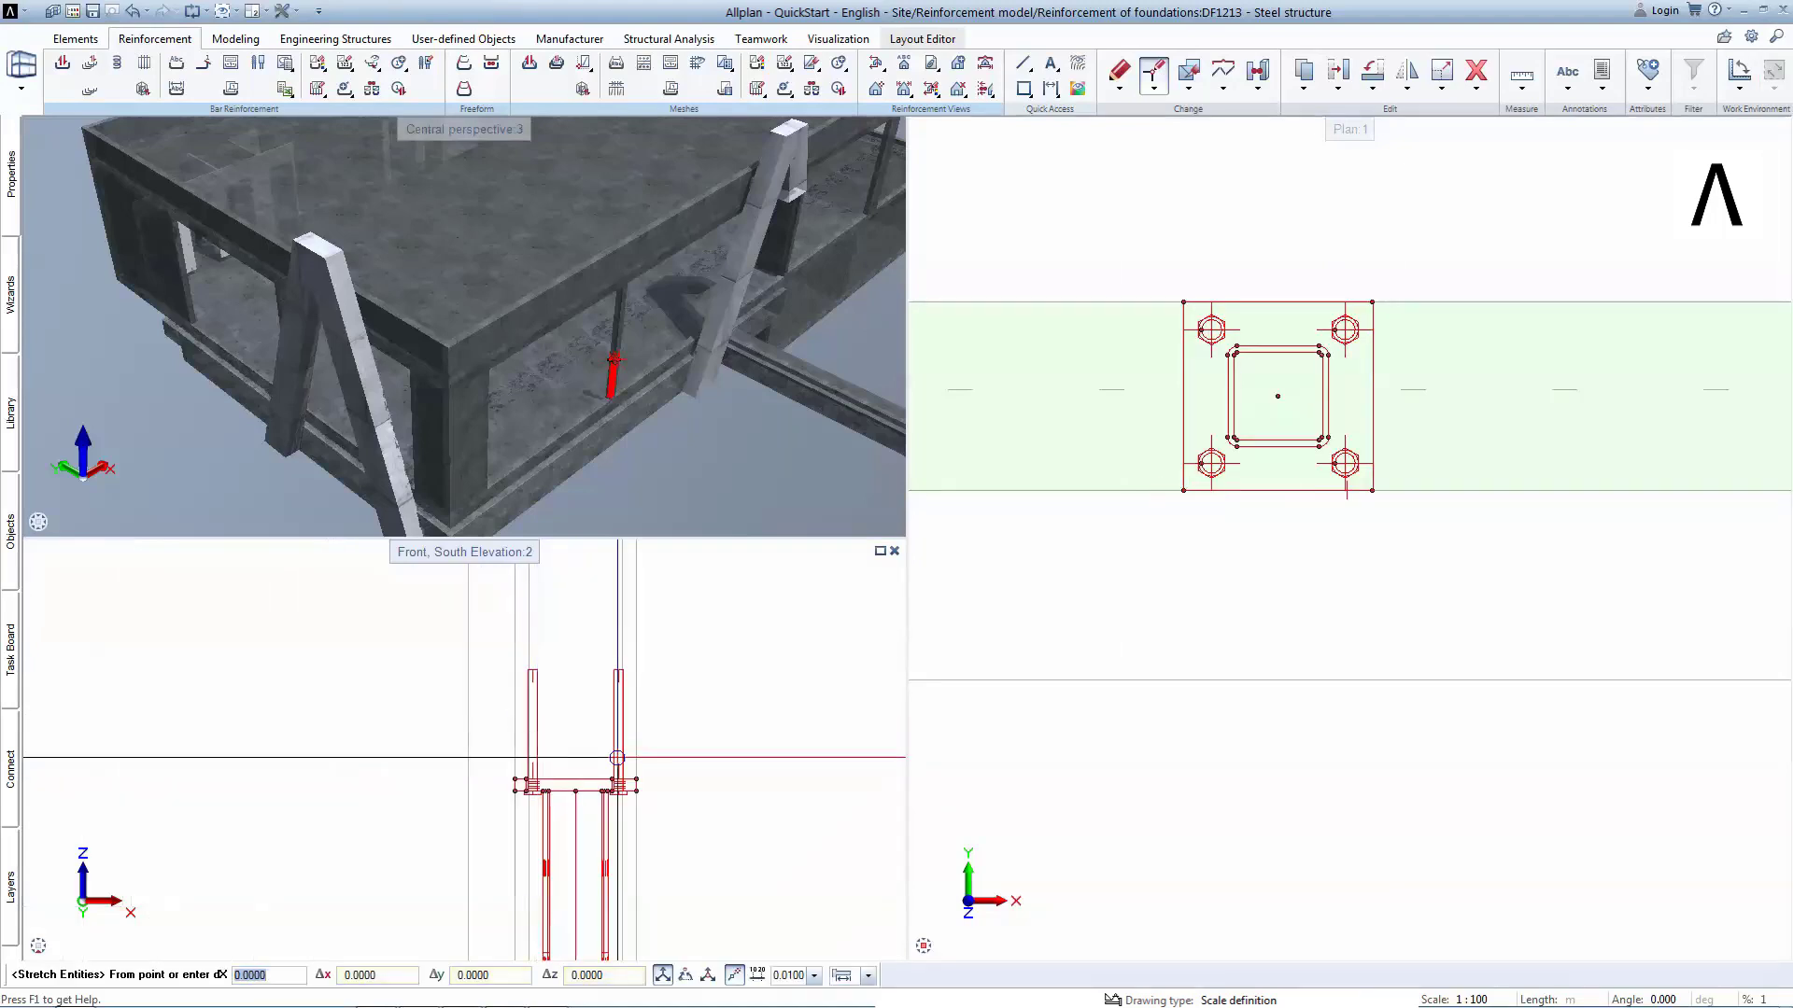
pyautogui.click(622, 760)
pyautogui.scroll(-3, 619, 770)
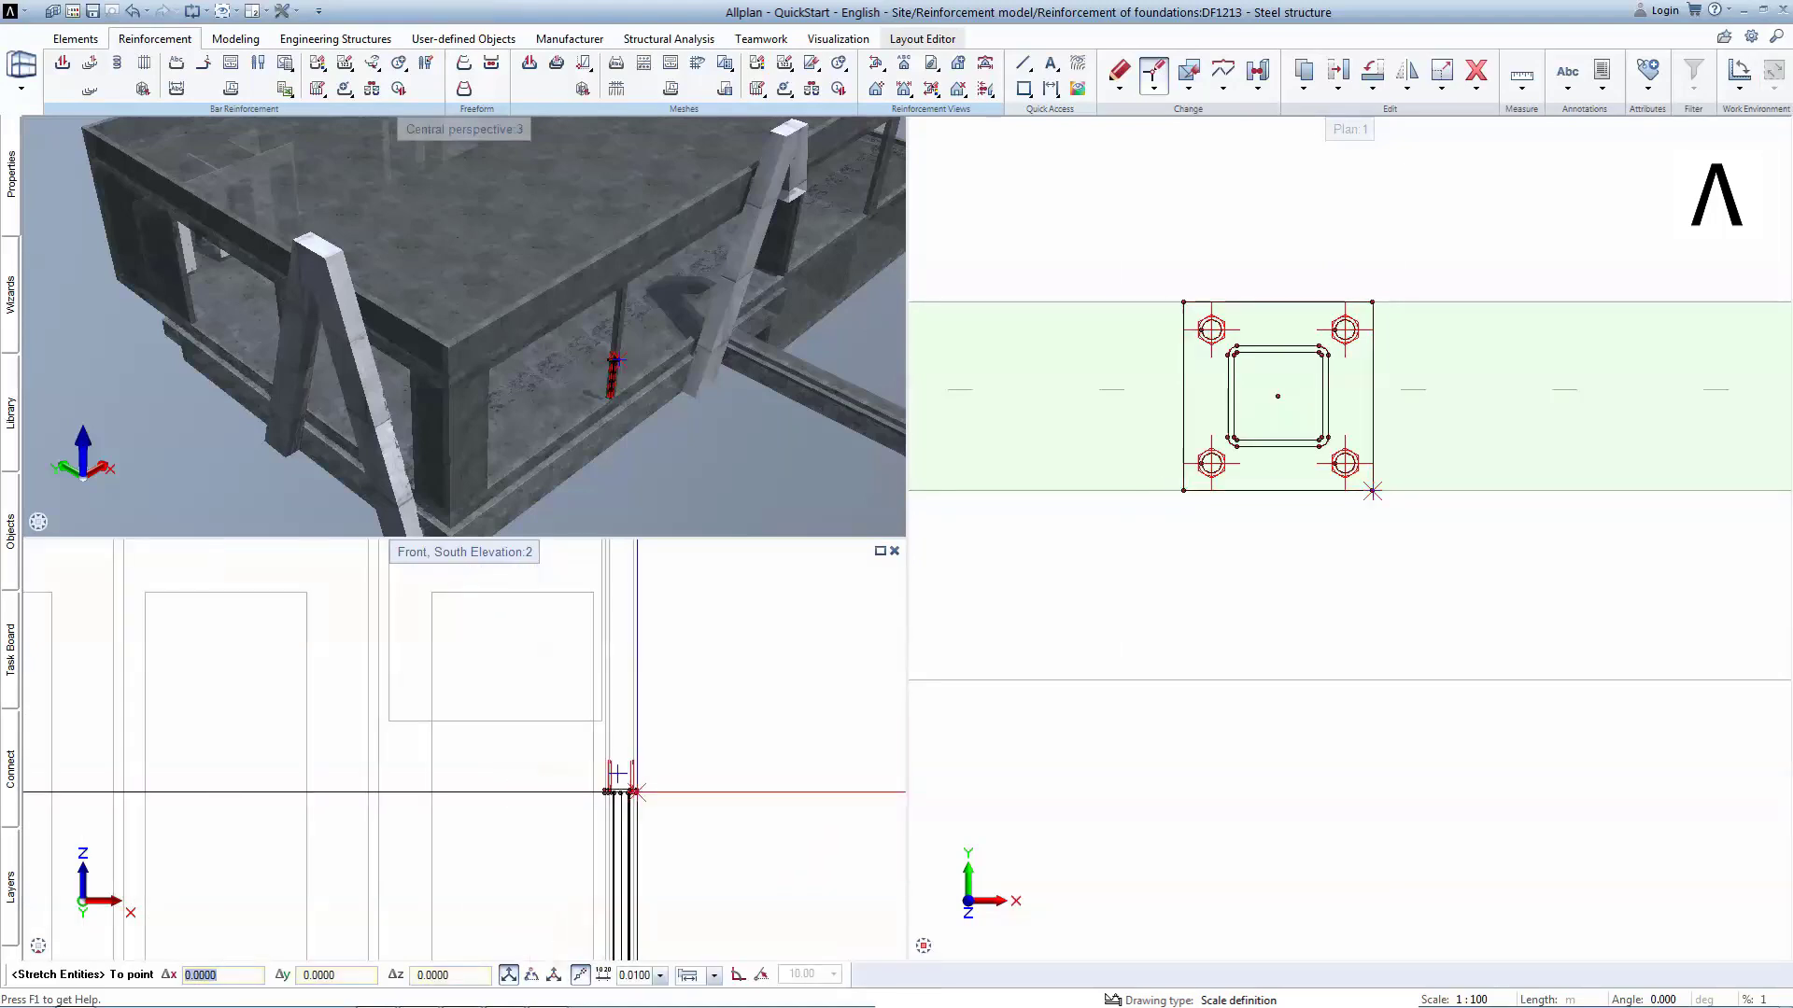
pyautogui.scroll(-1, 635, 791)
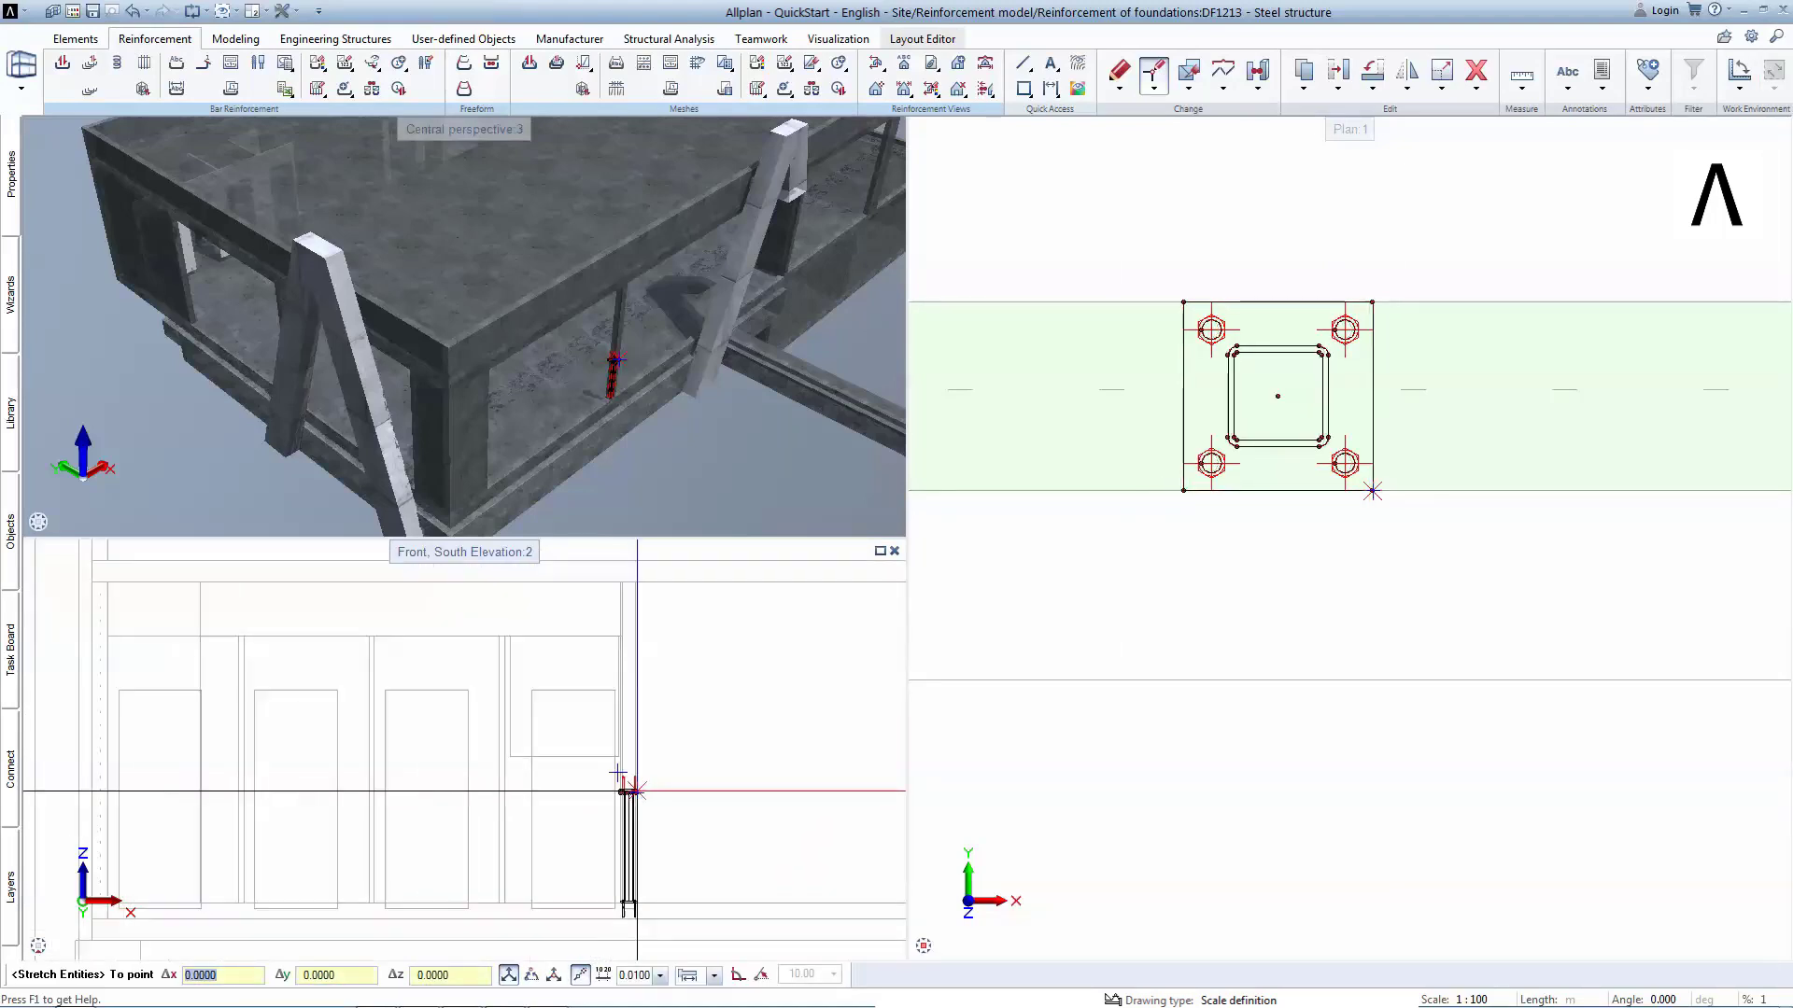
pyautogui.scroll(2, 634, 583)
pyautogui.click(635, 583)
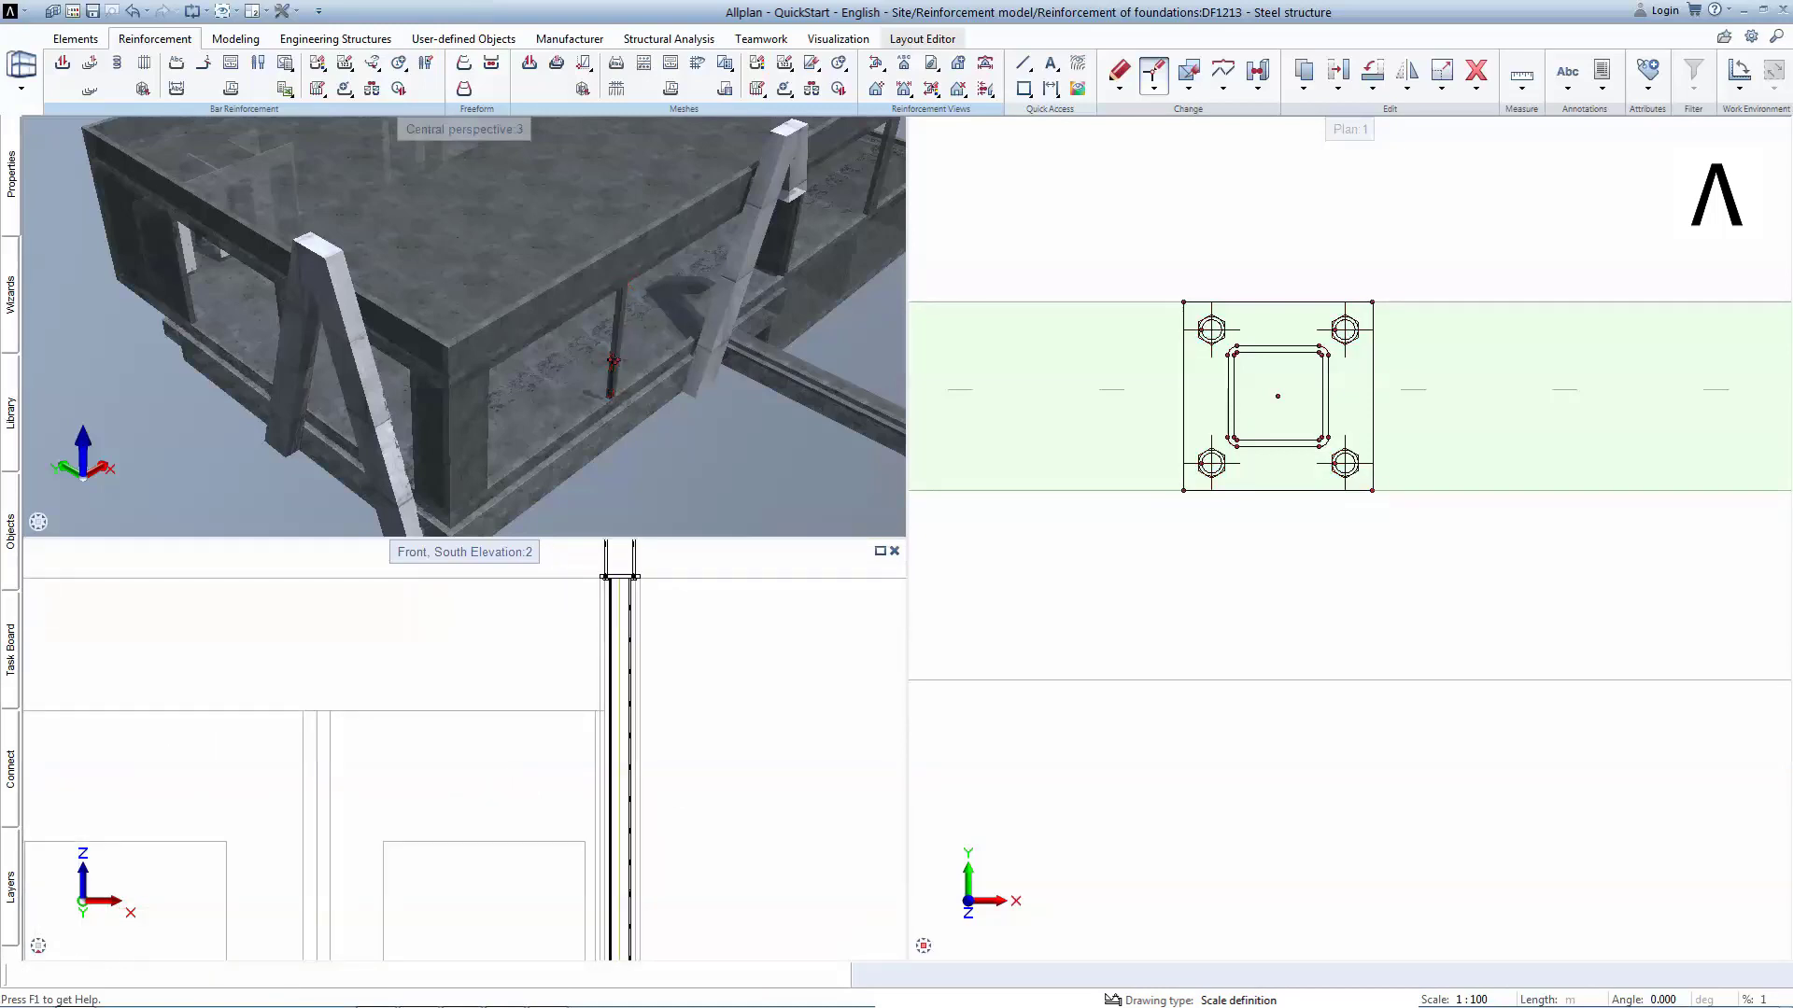
pyautogui.moveTo(523, 280); pyautogui.dragTo(616, 355, button='middle')
pyautogui.scroll(3, 600, 373)
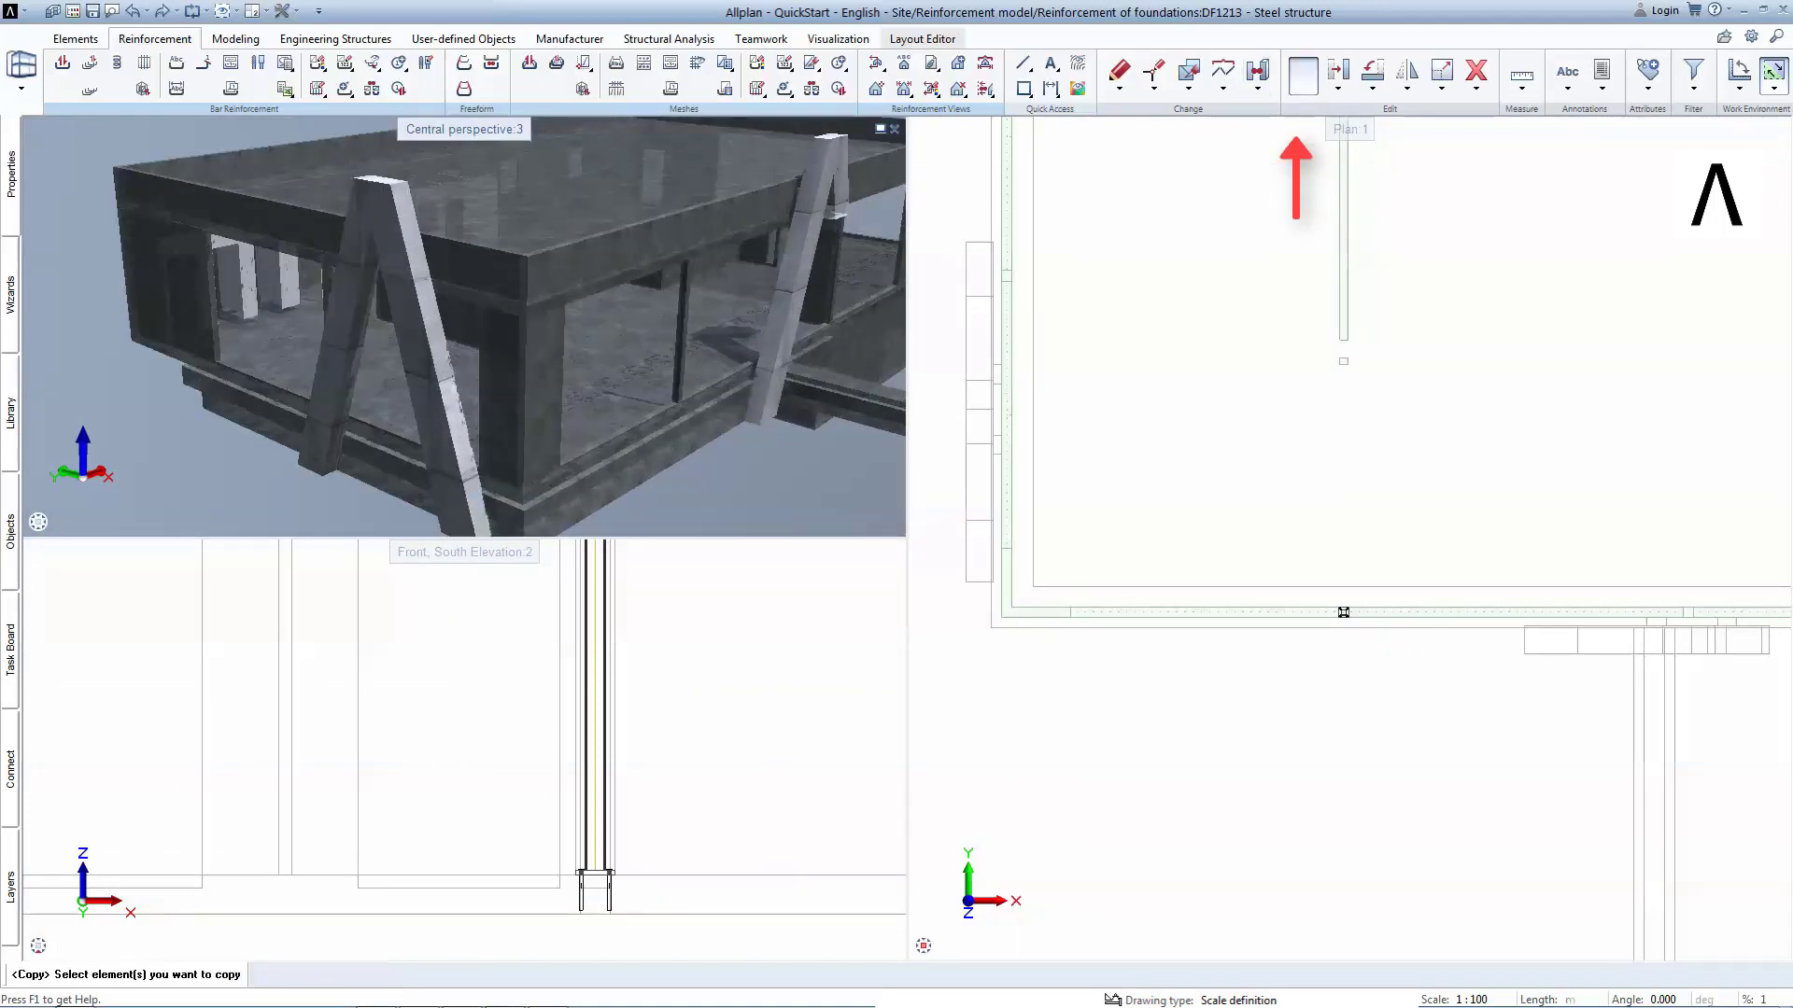
# Select the steel column in plan and take its corner as the copy base point.
pyautogui.moveTo(1241, 493); pyautogui.dragTo(1365, 644)
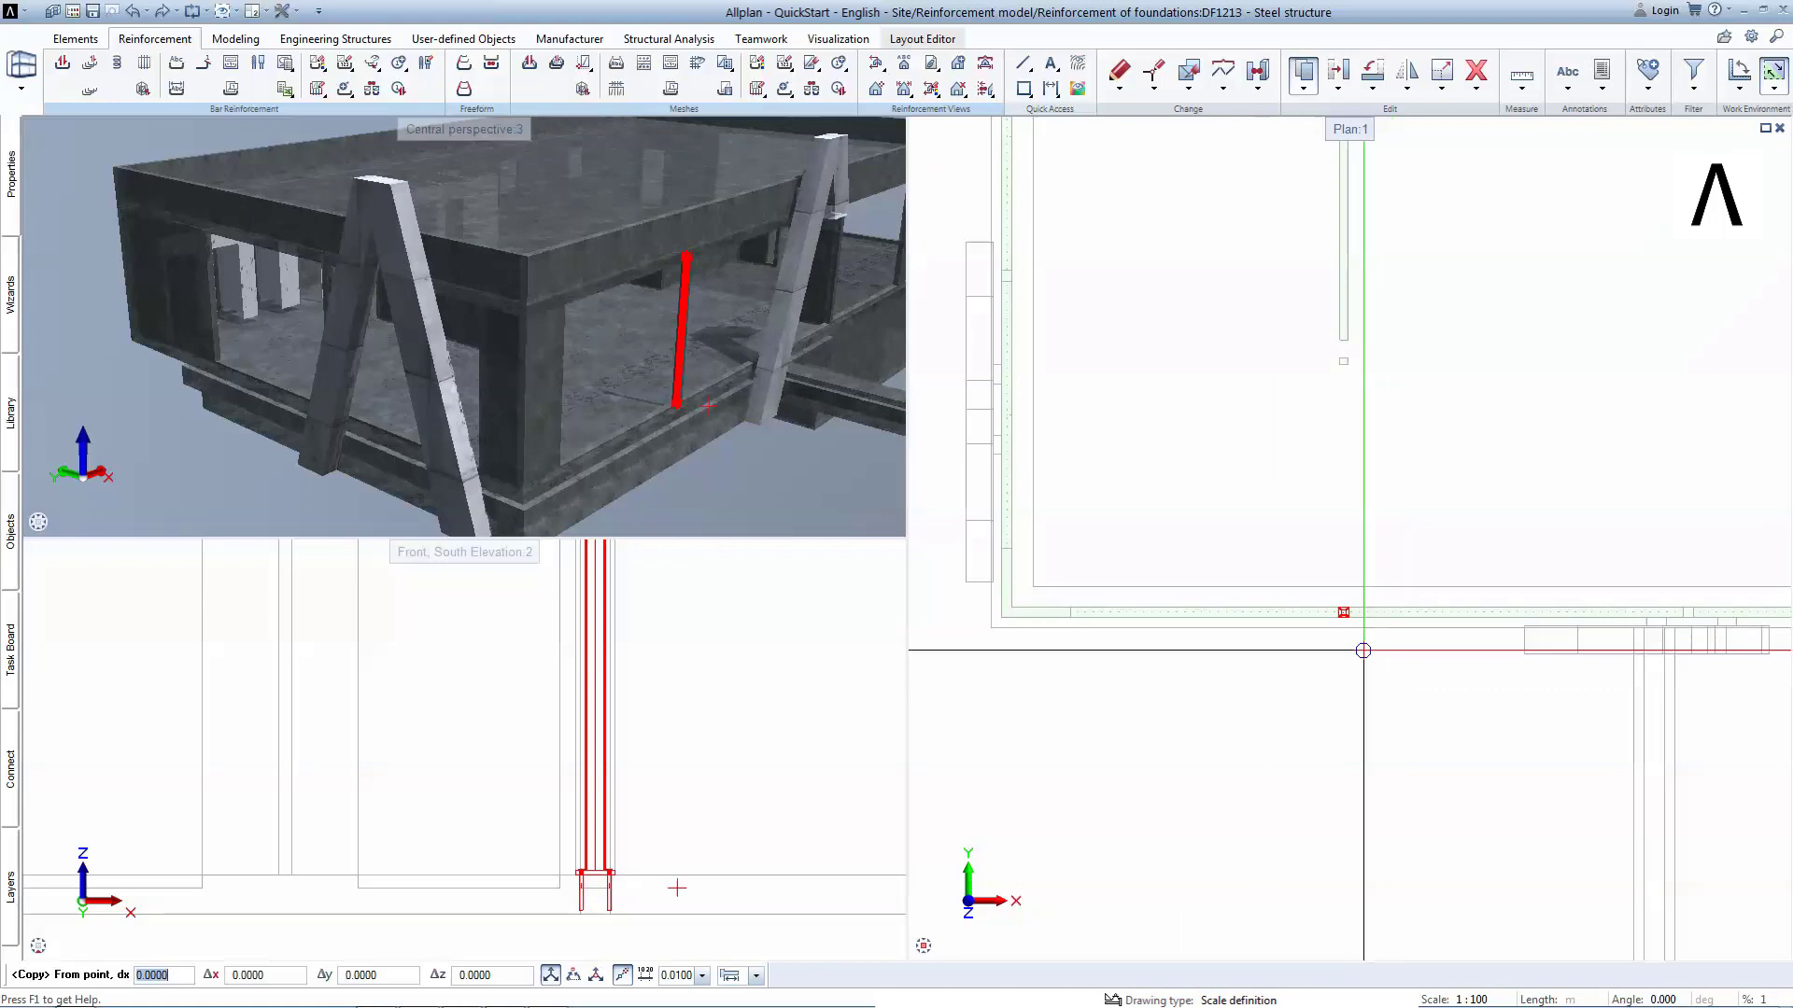
pyautogui.scroll(1, 1348, 612)
pyautogui.scroll(2, 1330, 582)
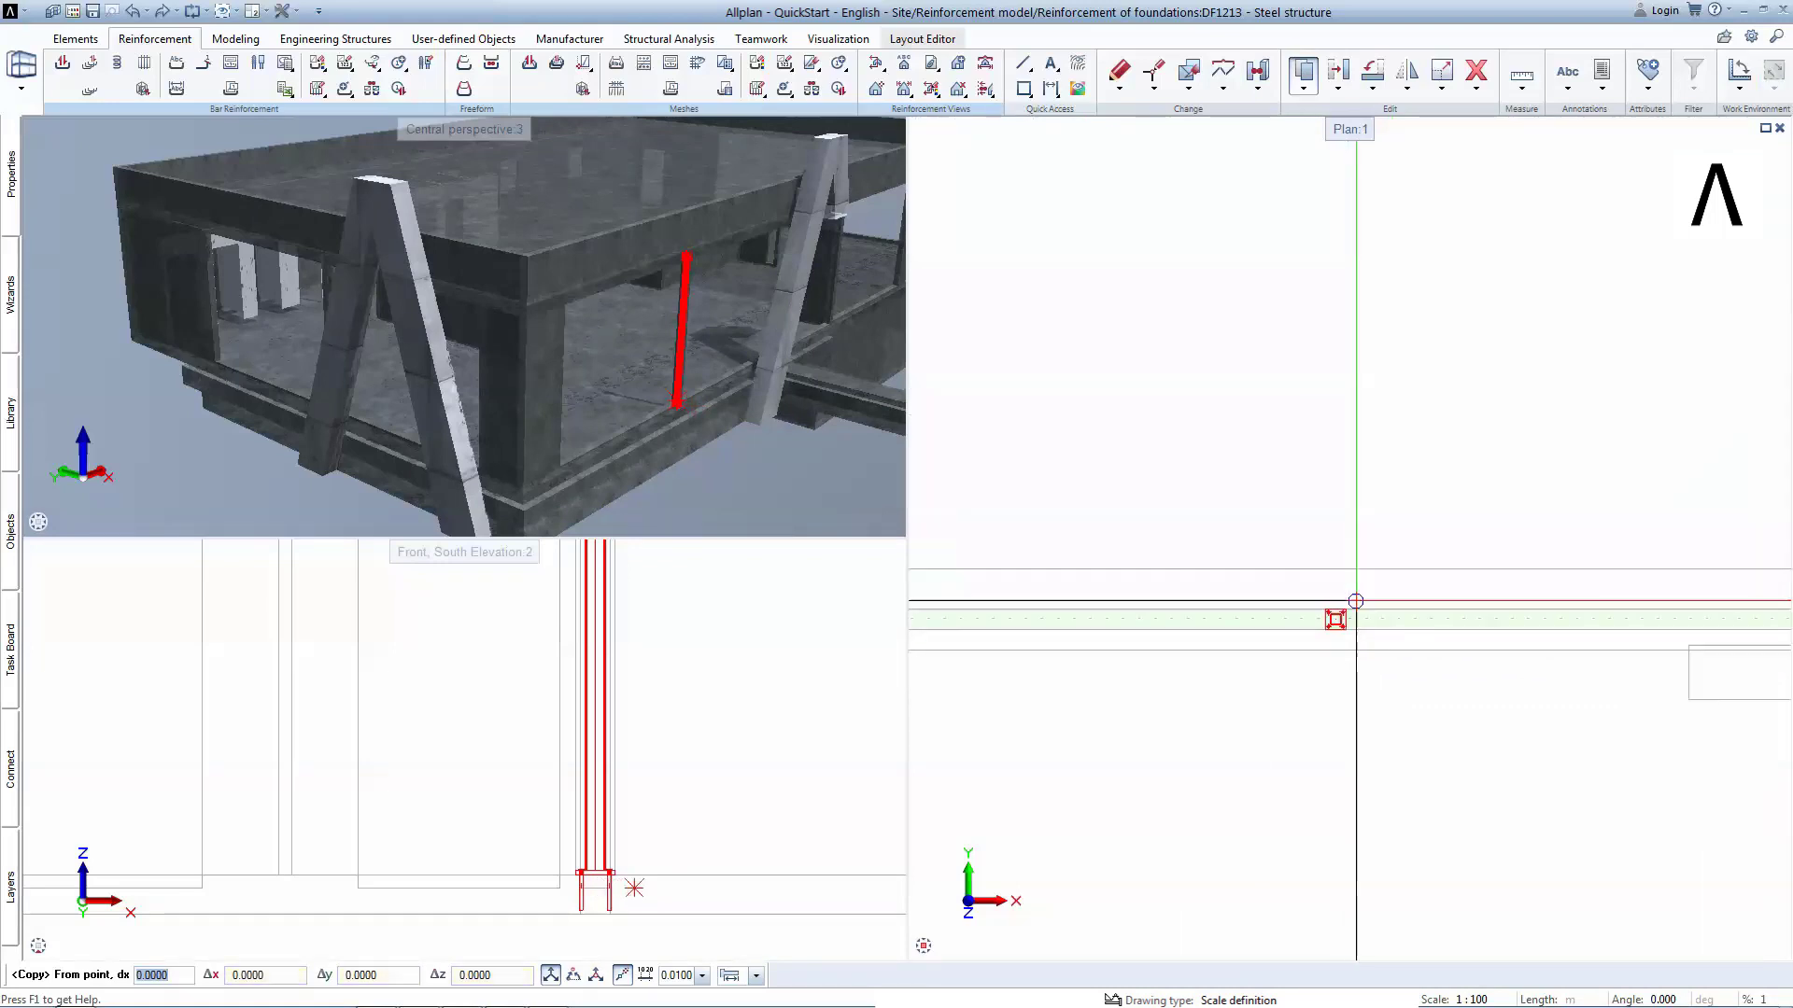
pyautogui.click(1308, 600)
pyautogui.scroll(-3, 1309, 599)
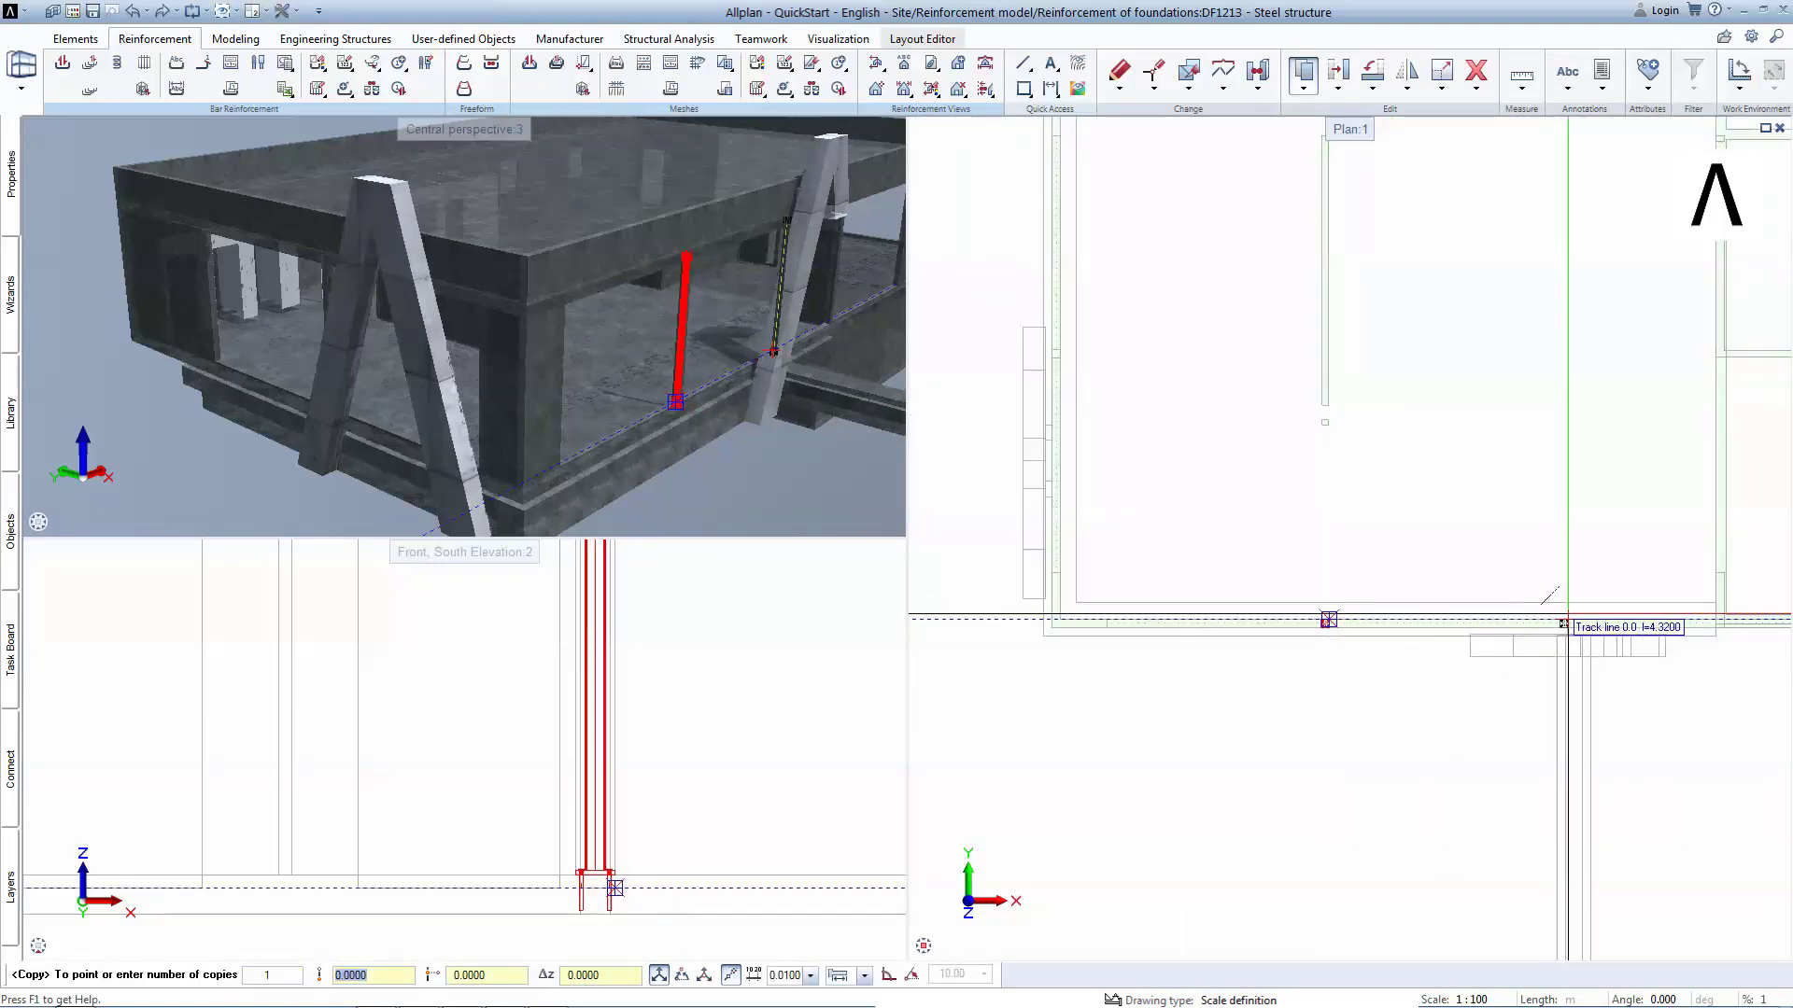
pyautogui.scroll(2, 1634, 615)
pyautogui.scroll(-4, 1642, 637)
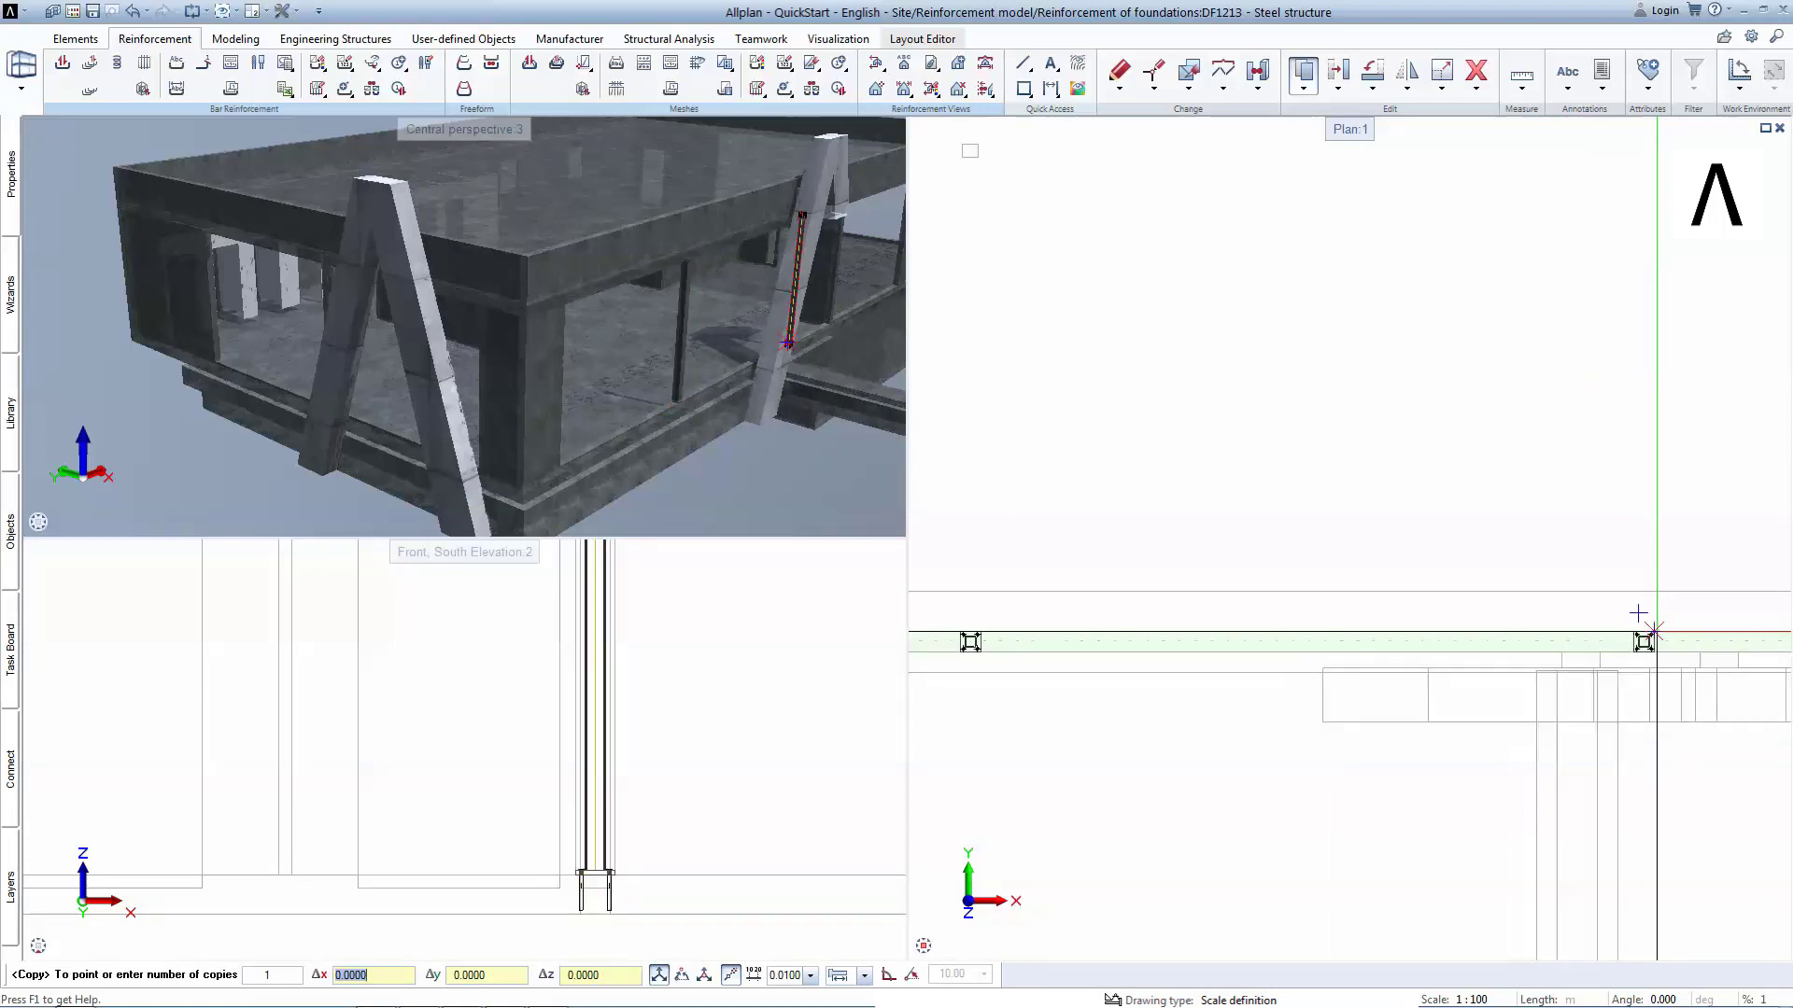
pyautogui.scroll(3, 1302, 457)
pyautogui.scroll(3, 1302, 458)
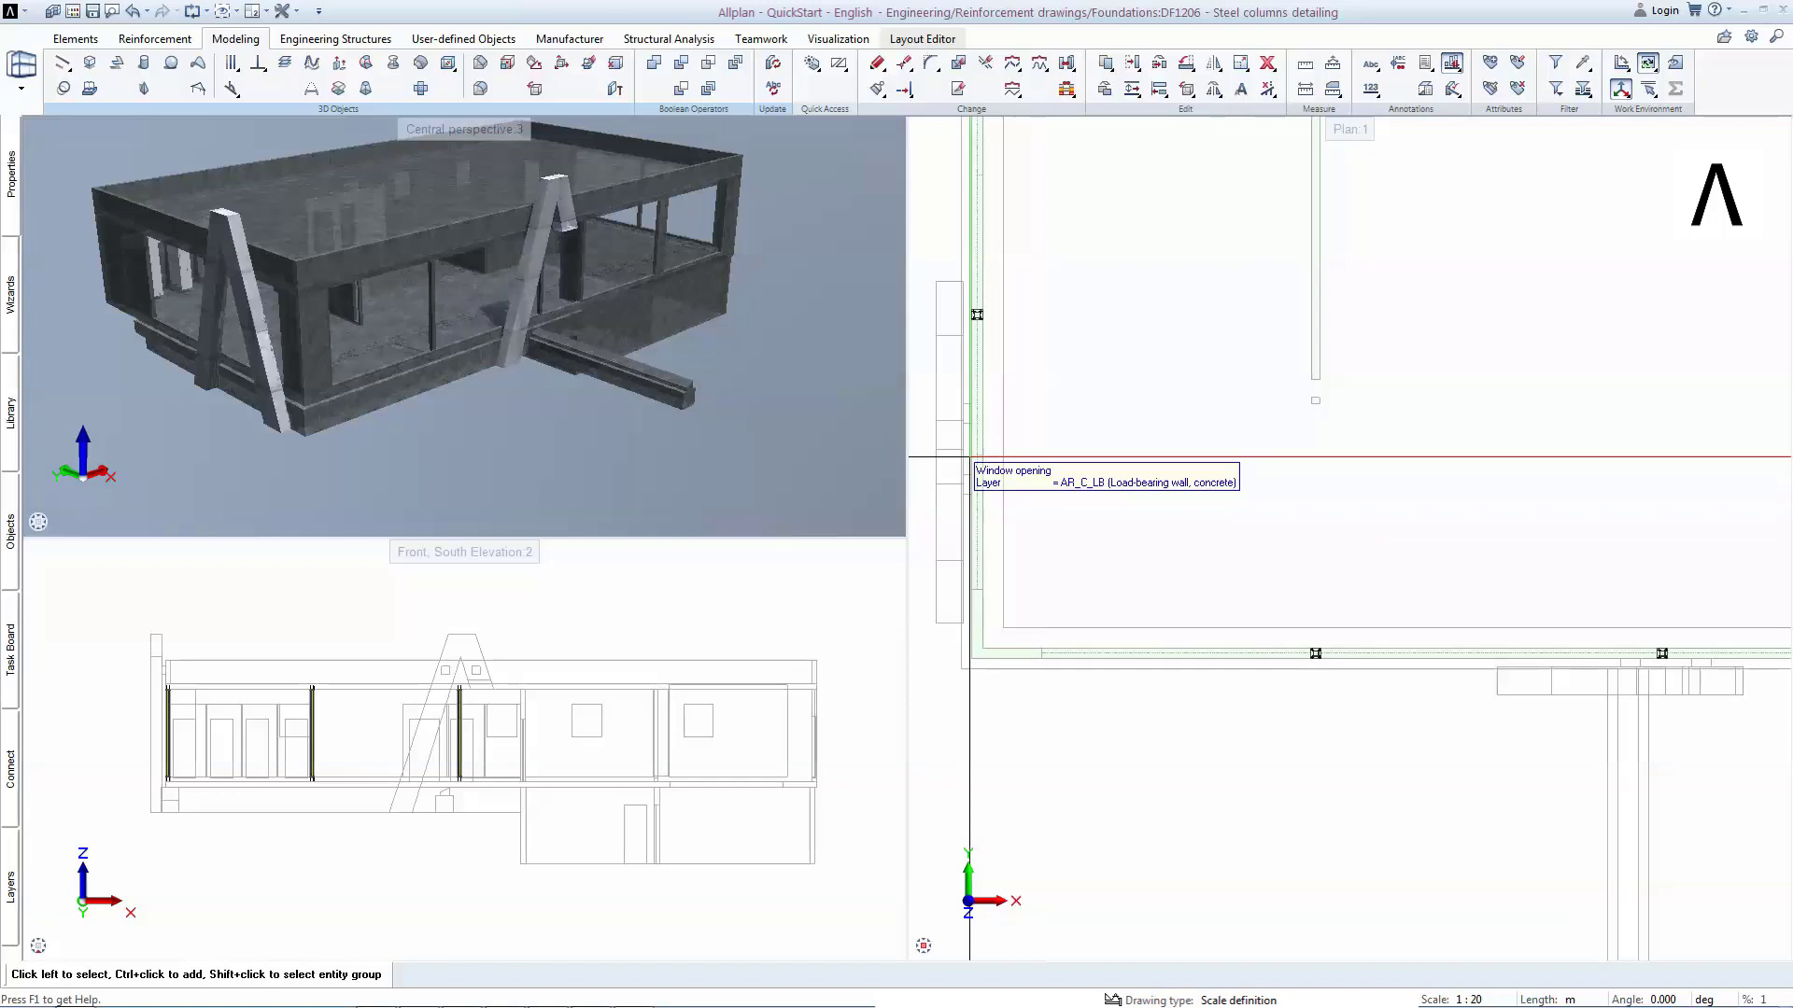
# Show only drawing file 1213 Steel structure in the perspective, hiding the Building model files.
pyautogui.moveTo(577, 520)
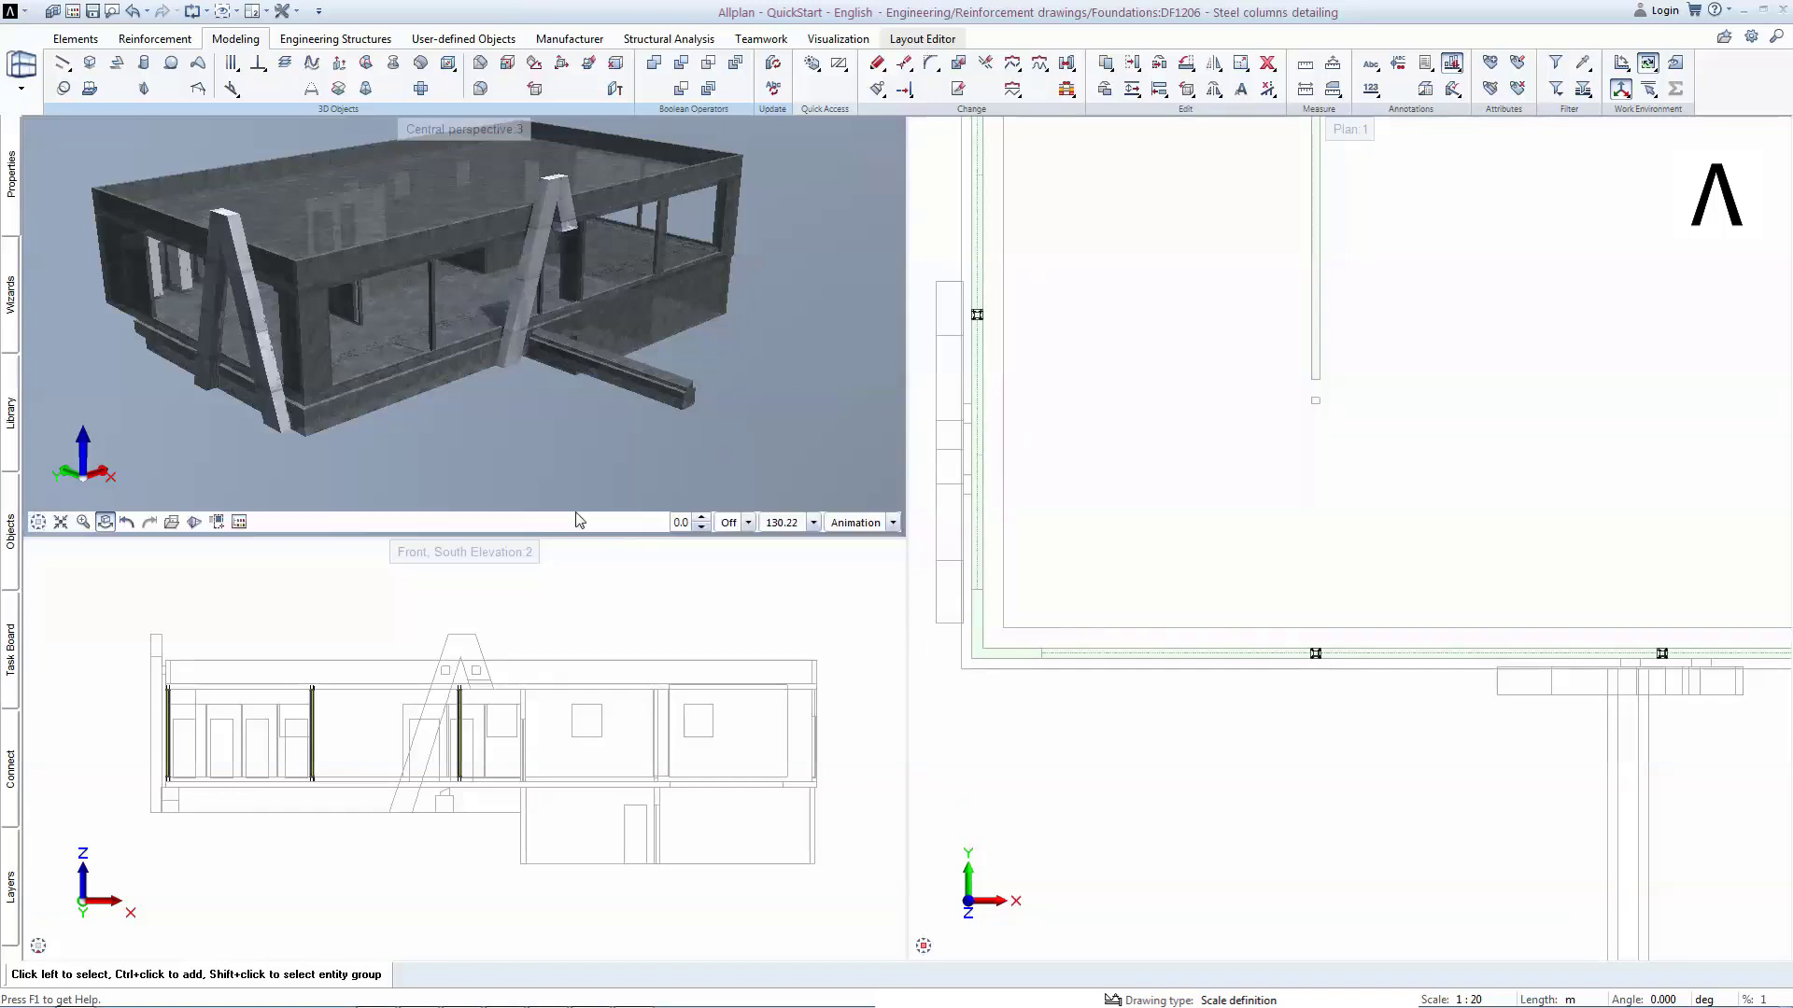
pyautogui.click(239, 521)
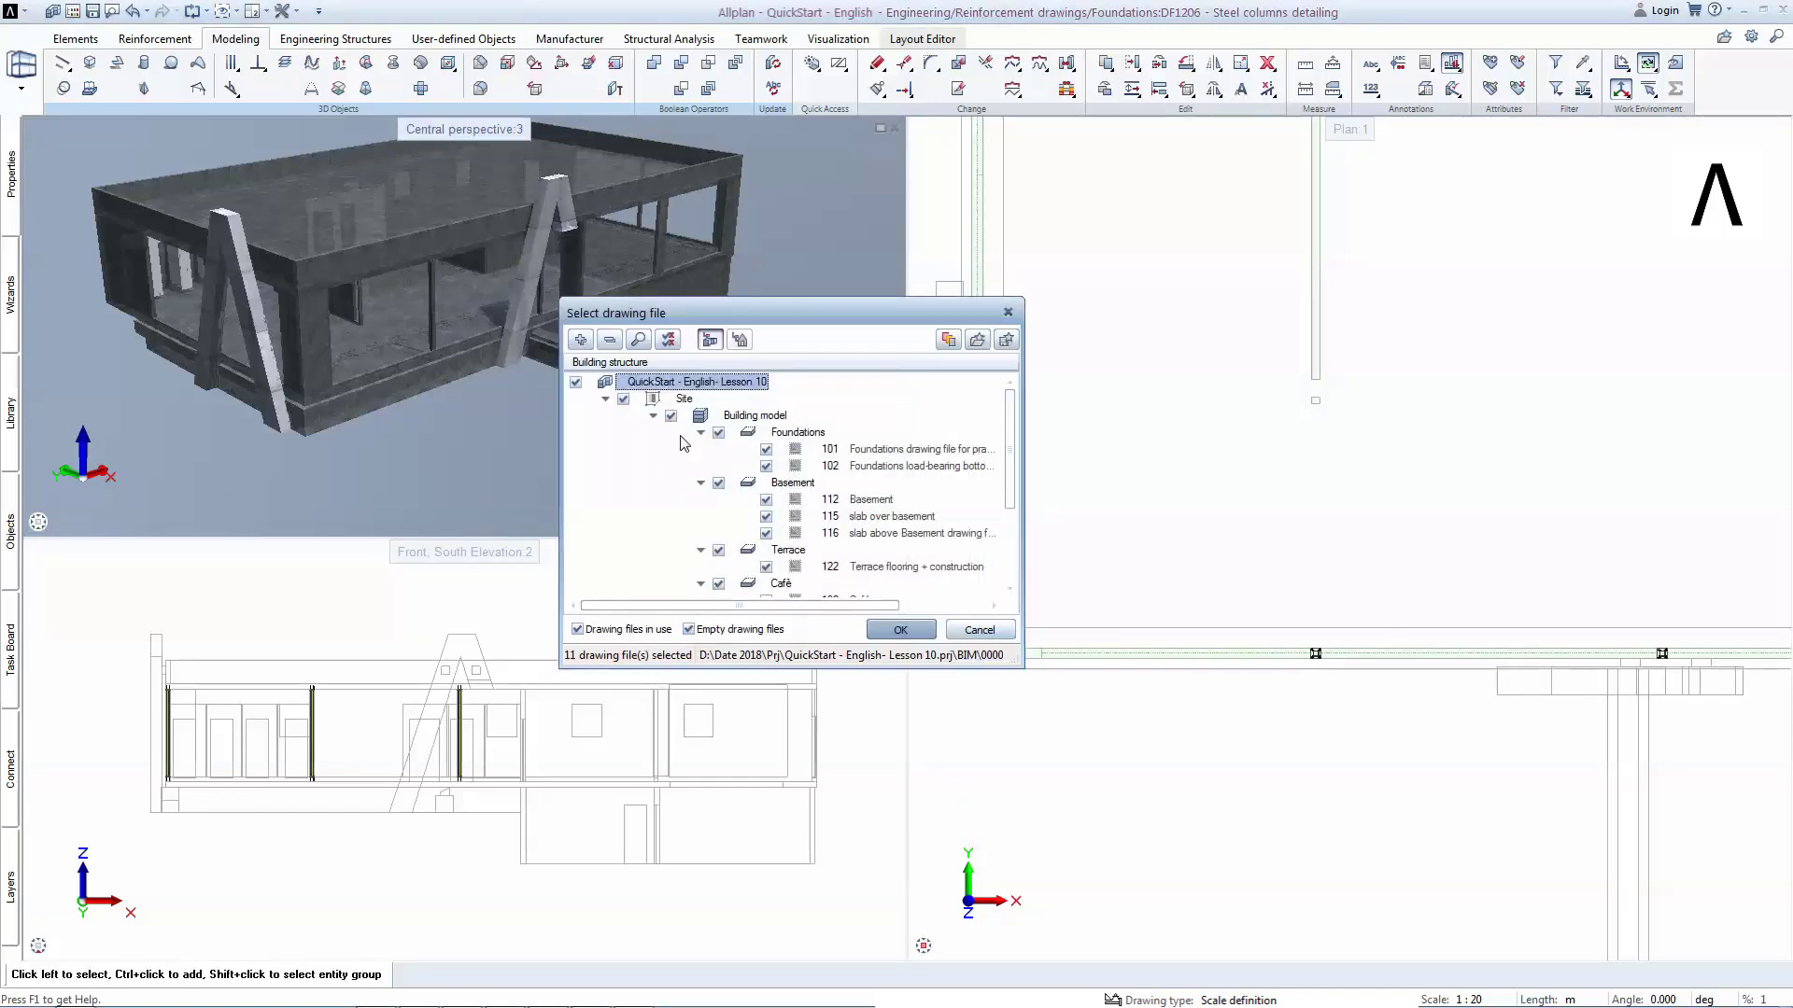
pyautogui.click(671, 417)
pyautogui.scroll(-3, 674, 422)
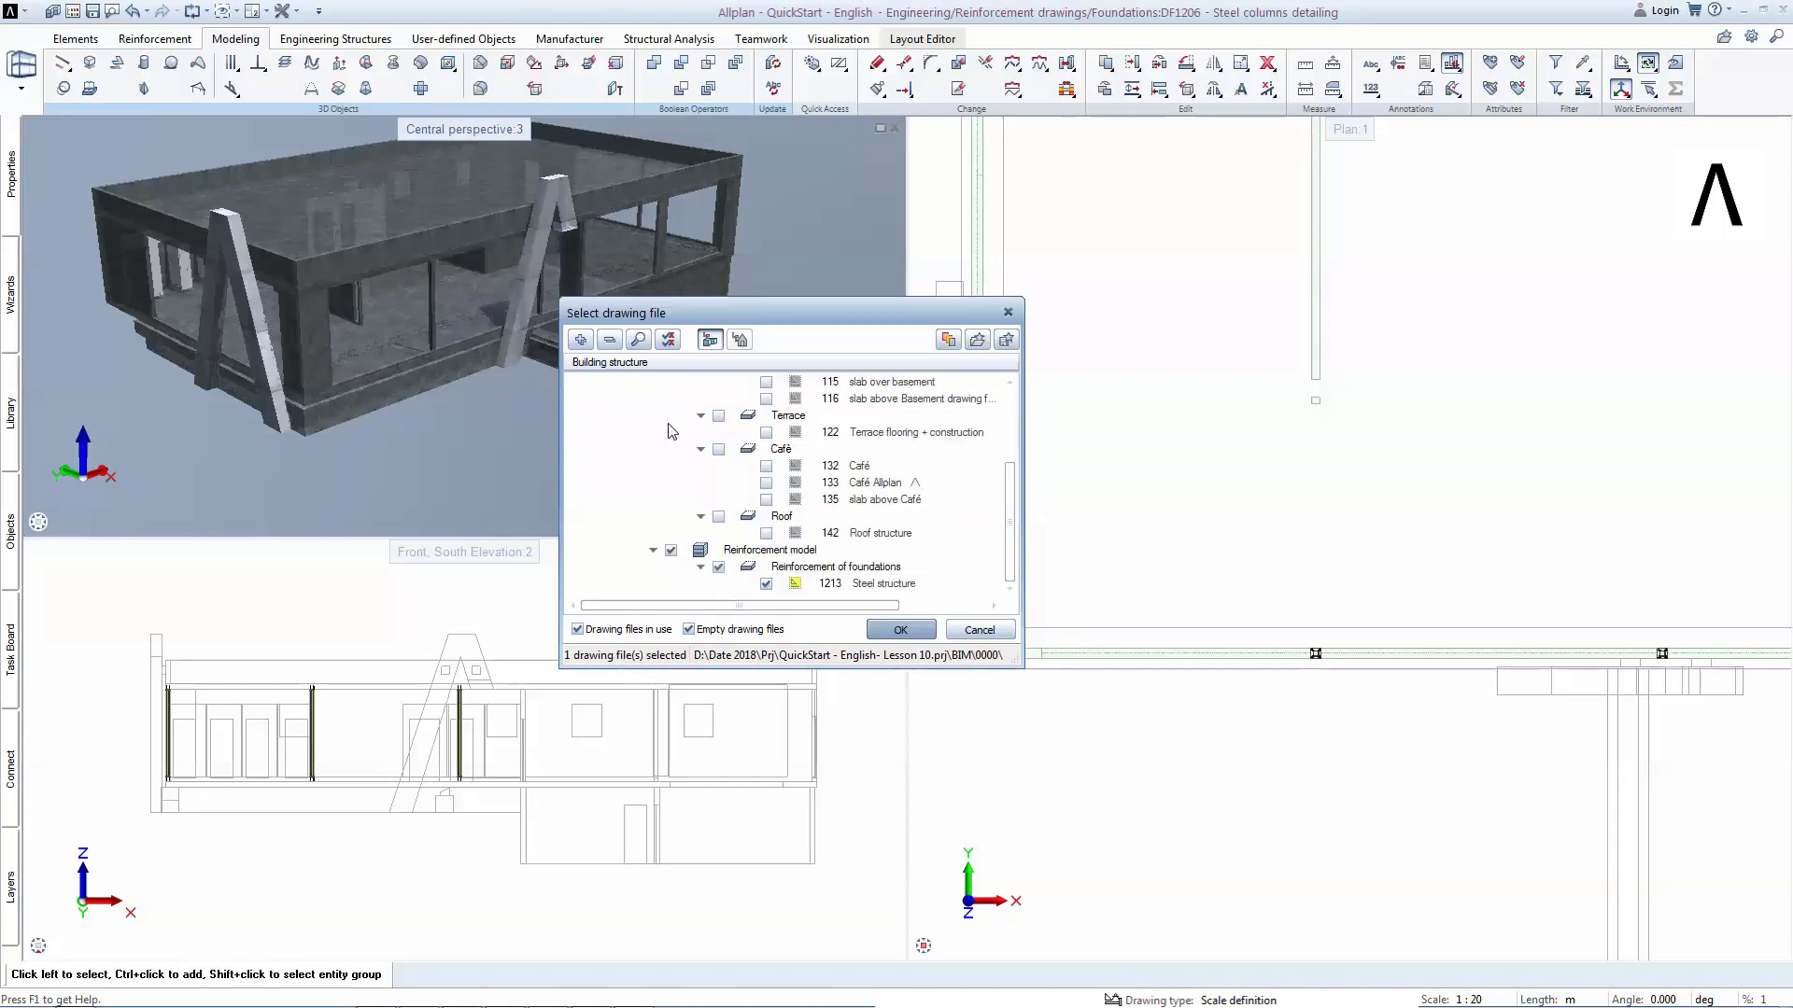
pyautogui.click(900, 629)
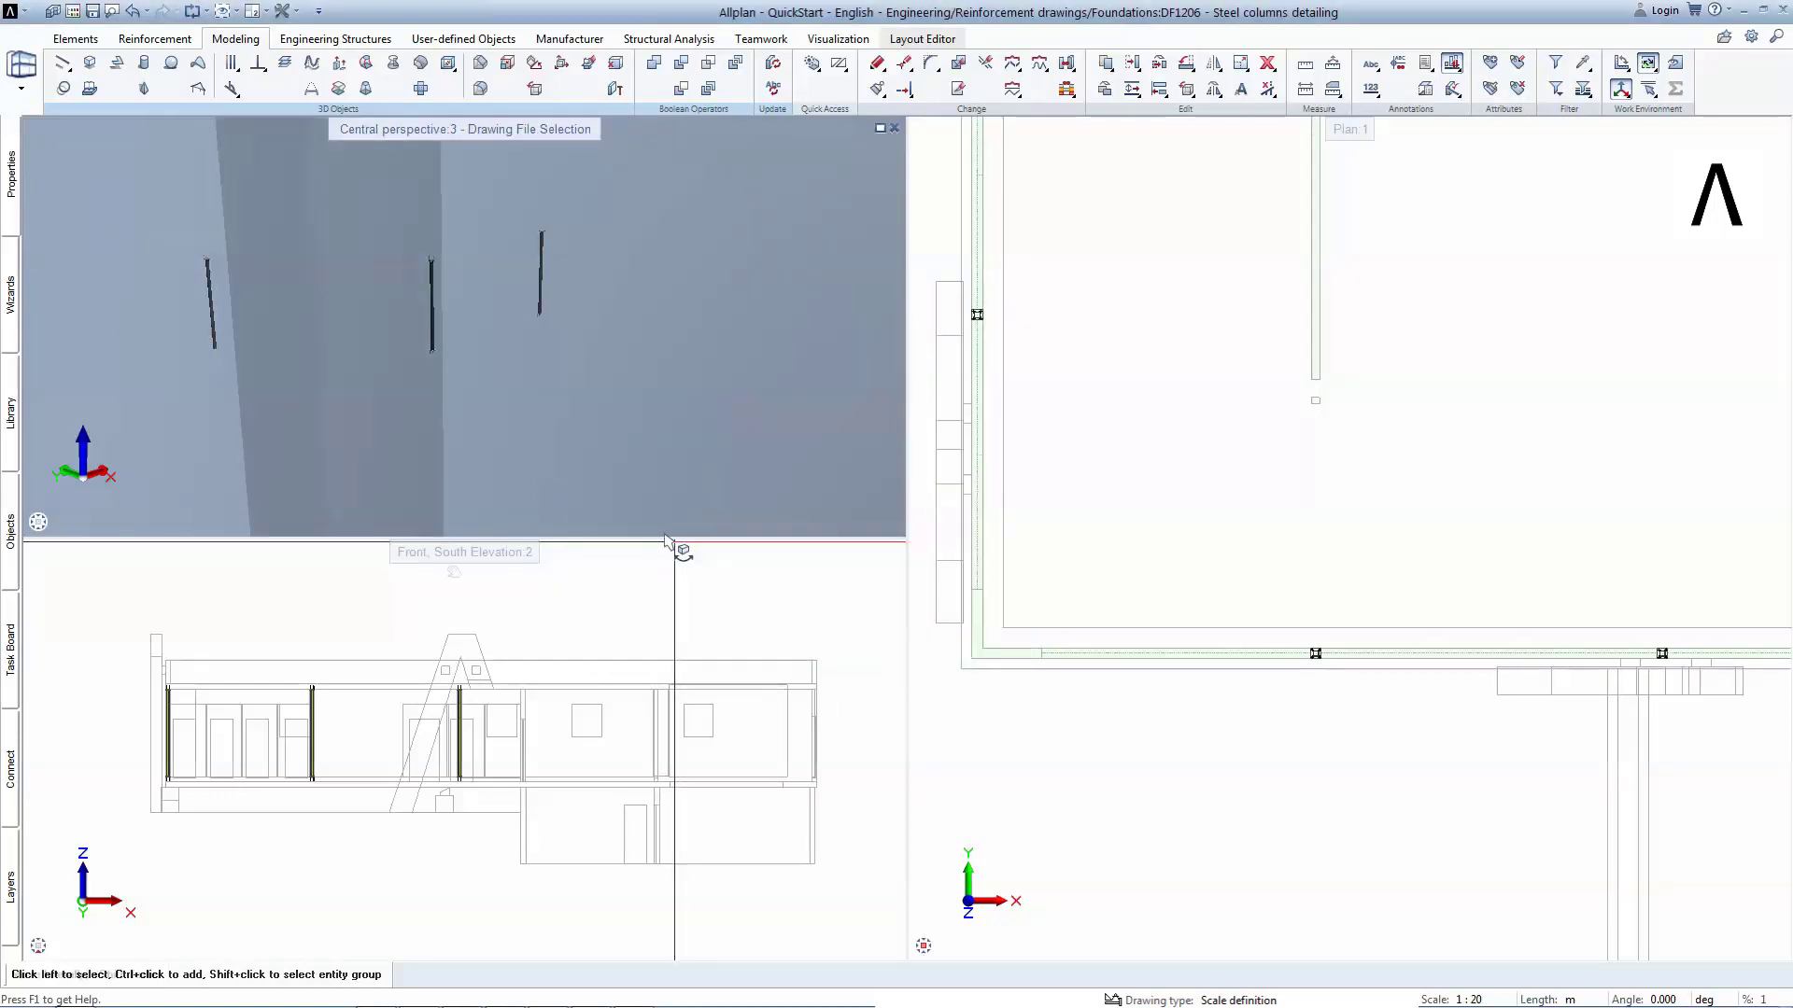
# Swing the camera down onto a column base plate and zoom in on its bolts.
pyautogui.moveTo(462, 661); pyautogui.dragTo(460, 652)
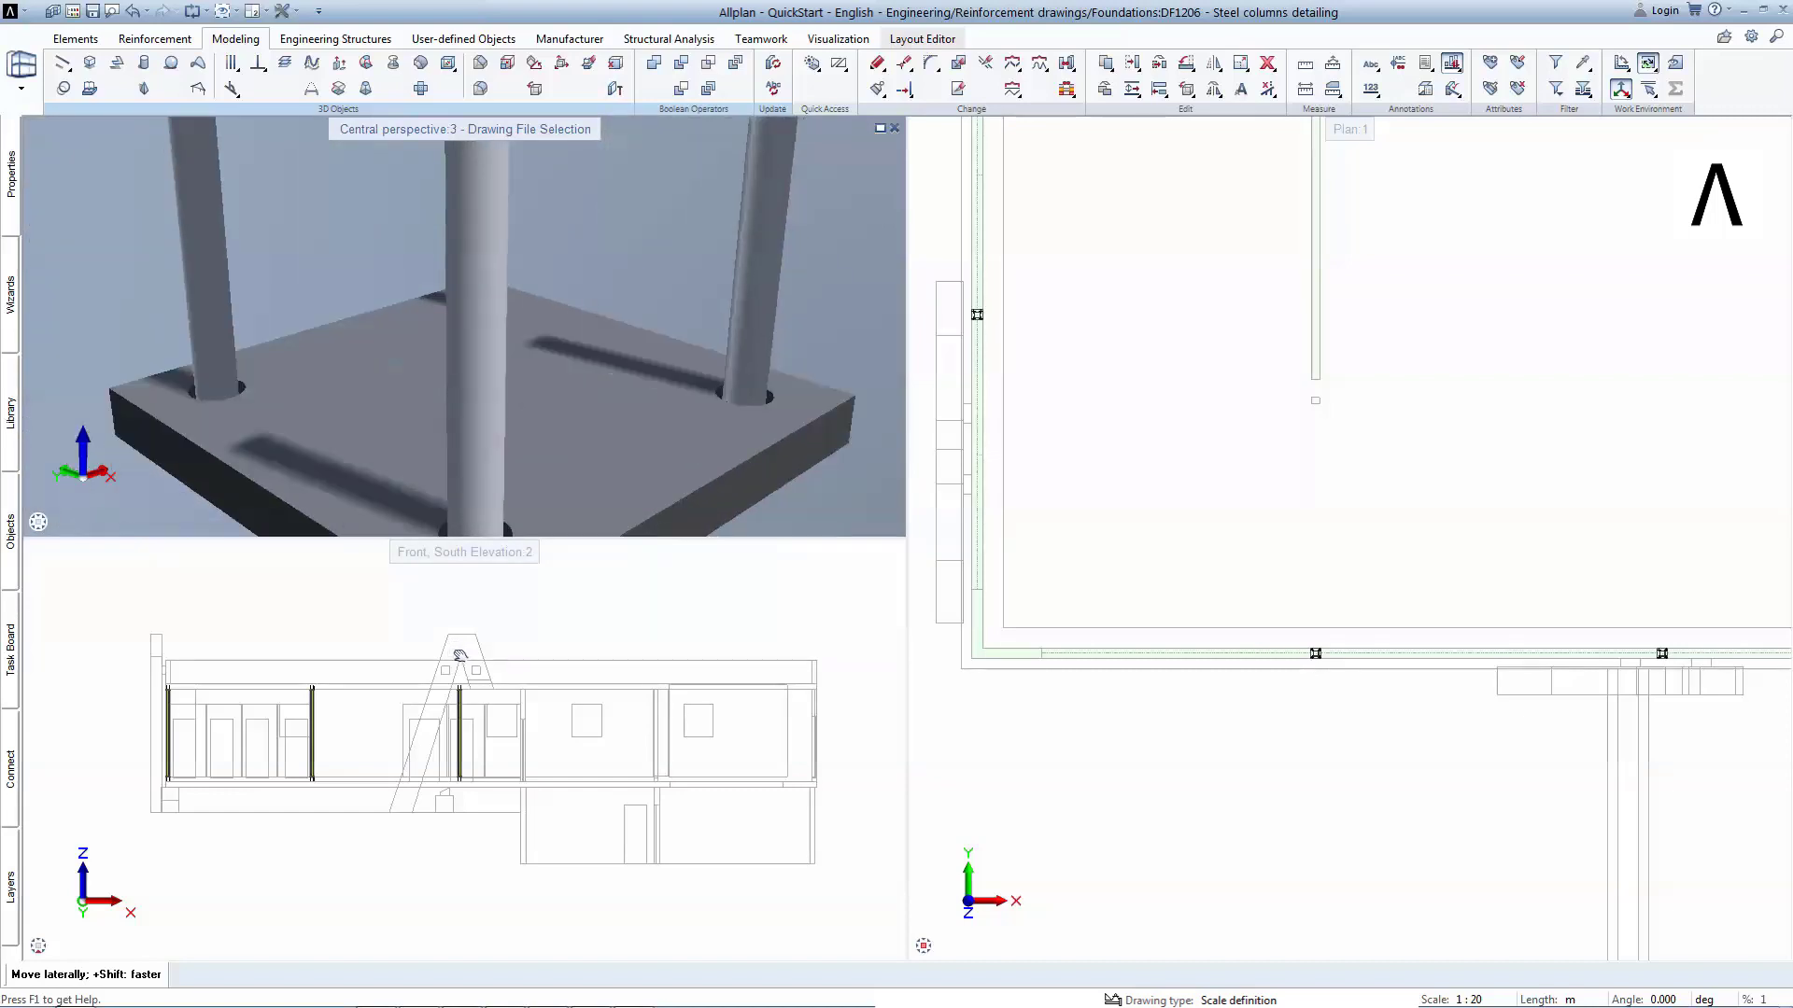
pyautogui.scroll(3, 1004, 280)
pyautogui.scroll(2, 1007, 284)
pyautogui.scroll(5, 456, 737)
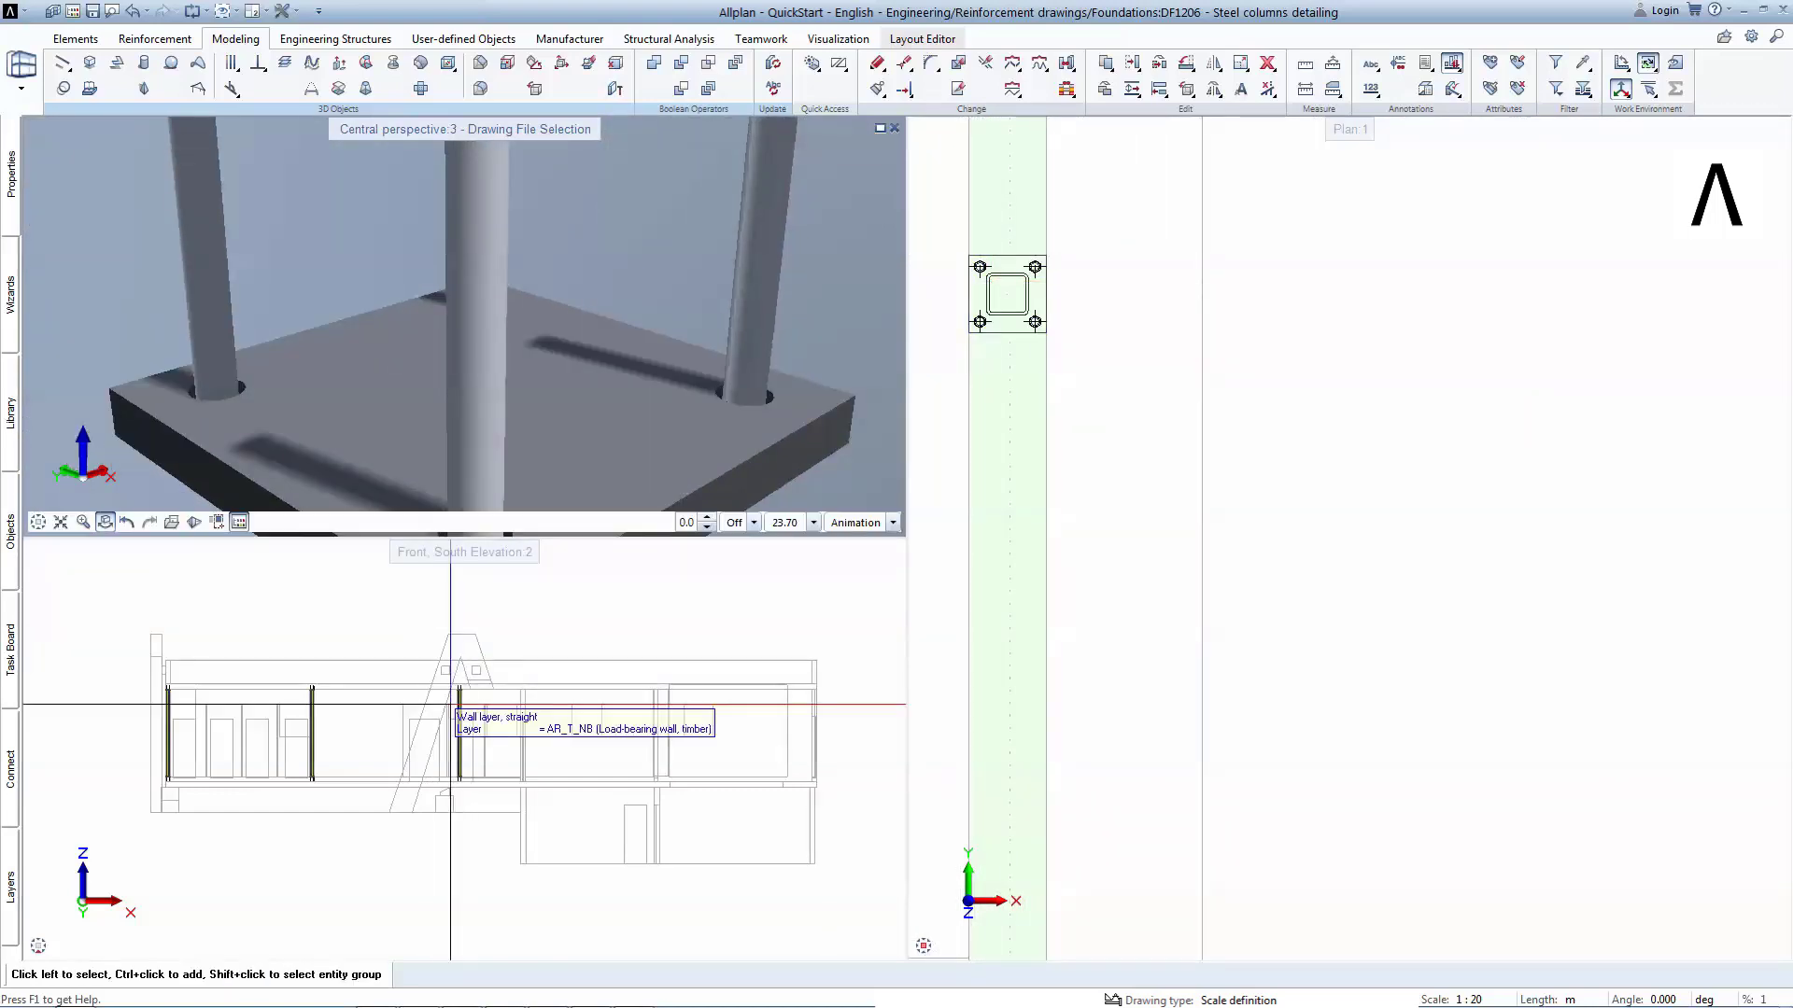